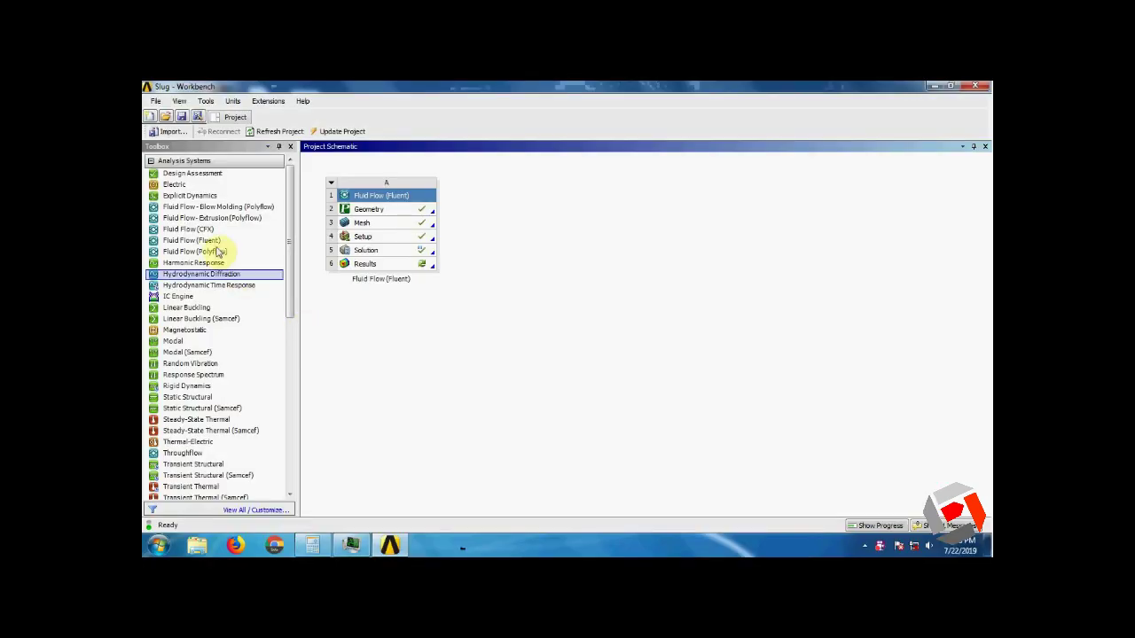
Add Fluid Flow (Fluent) system B sharing system A's geometry and open its mesh
left_click_drag(202, 241, 552, 215)
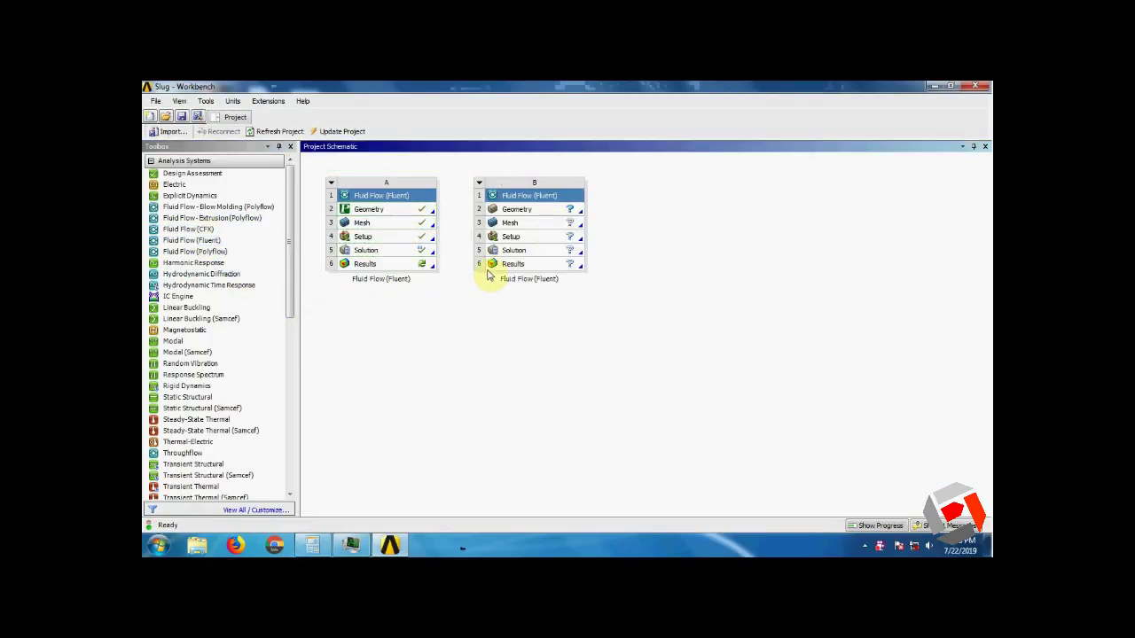
left_click_drag(414, 213, 516, 209)
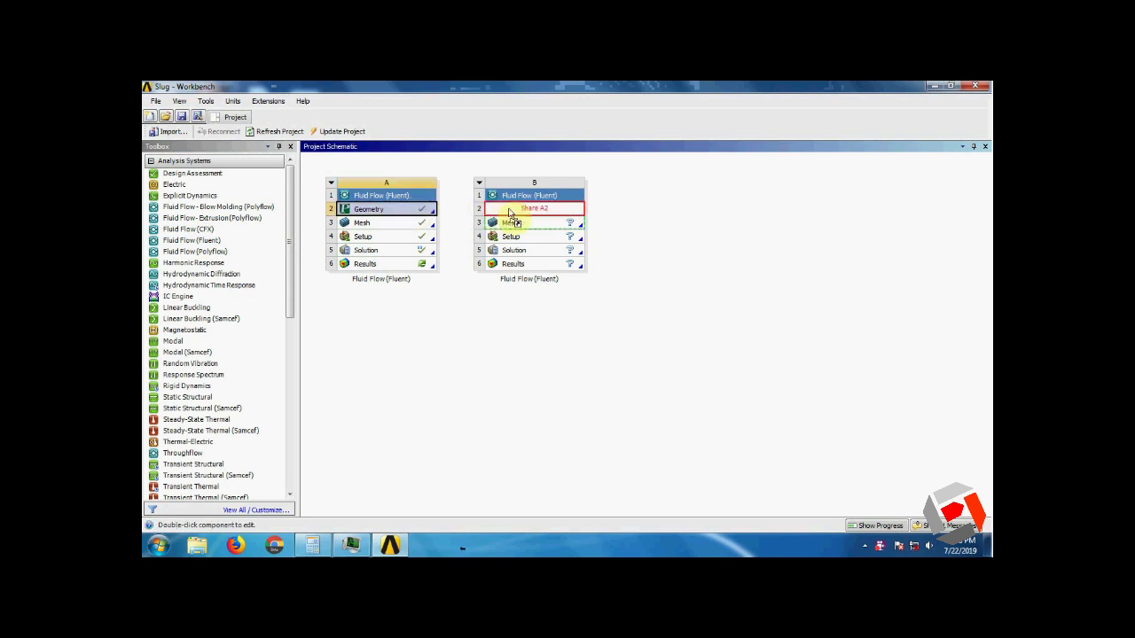
double_click(568, 223)
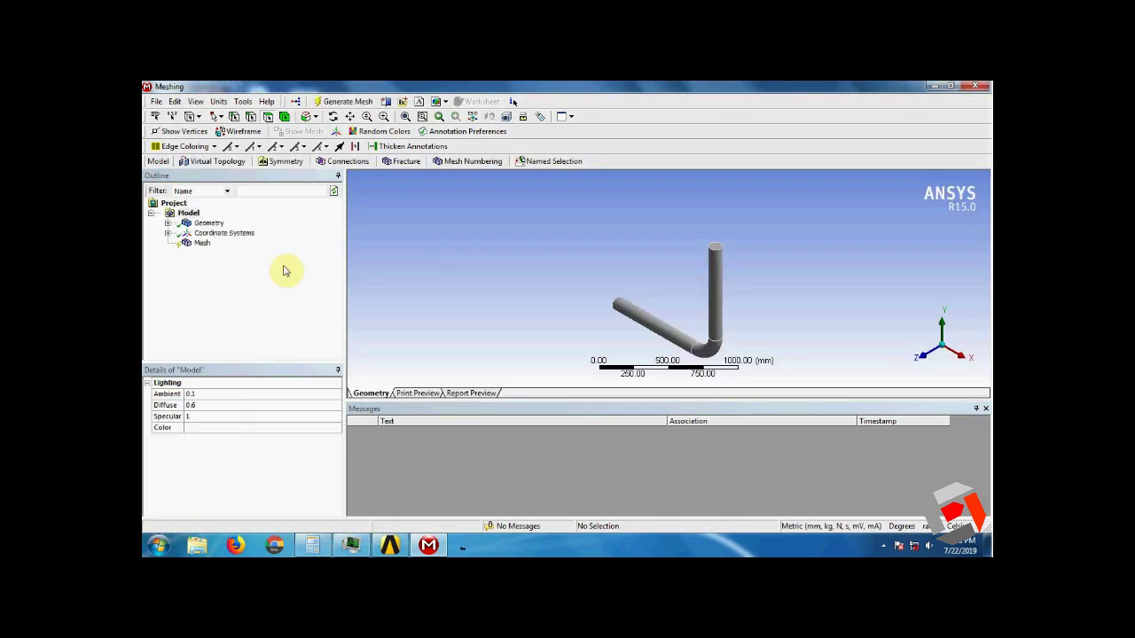
Insert an Inflation control under Mesh with the pipe body as its geometry
left_click(203, 244)
right_click(203, 244)
mouse_move(232, 252)
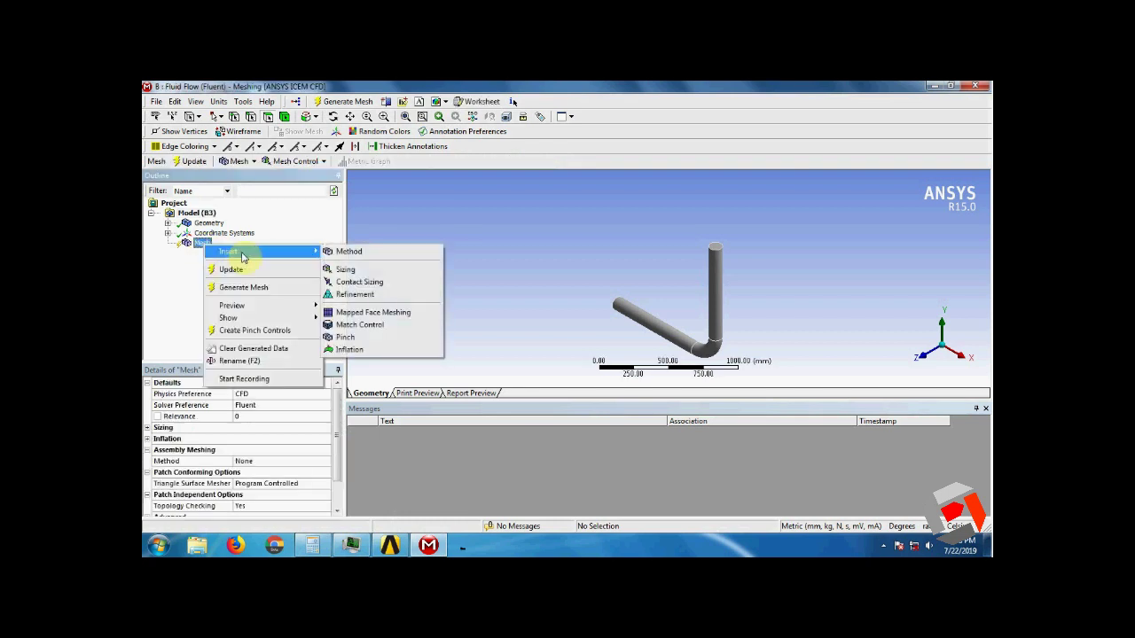
left_click(378, 350)
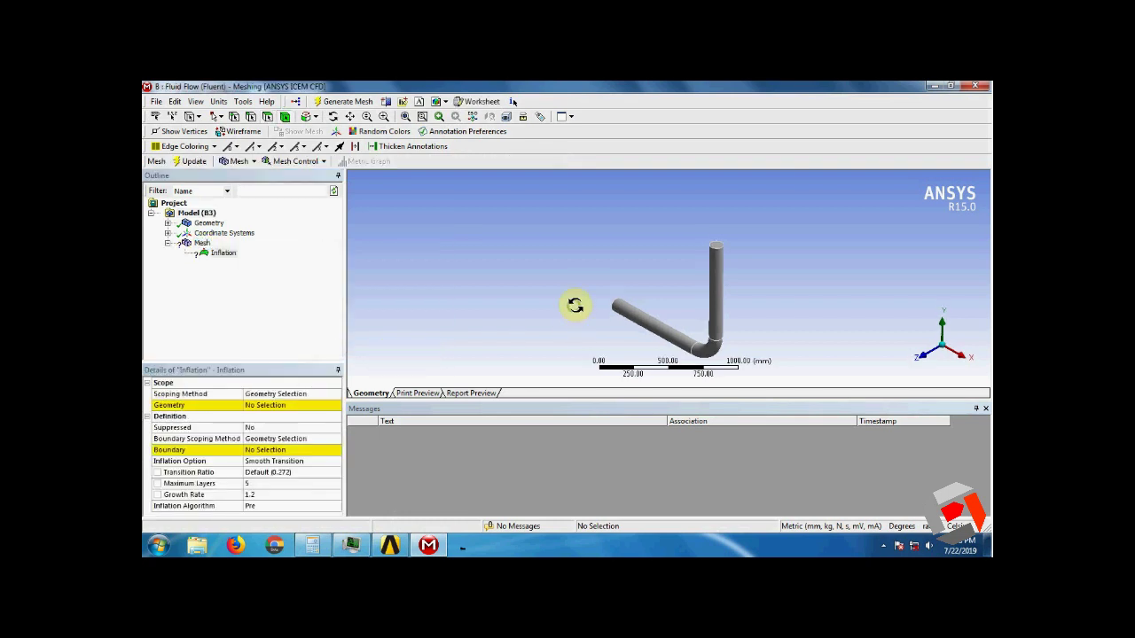
mouse_move(576, 304)
middle_mouse_down()
mouse_move(671, 311)
mouse_move(626, 342)
middle_mouse_up()
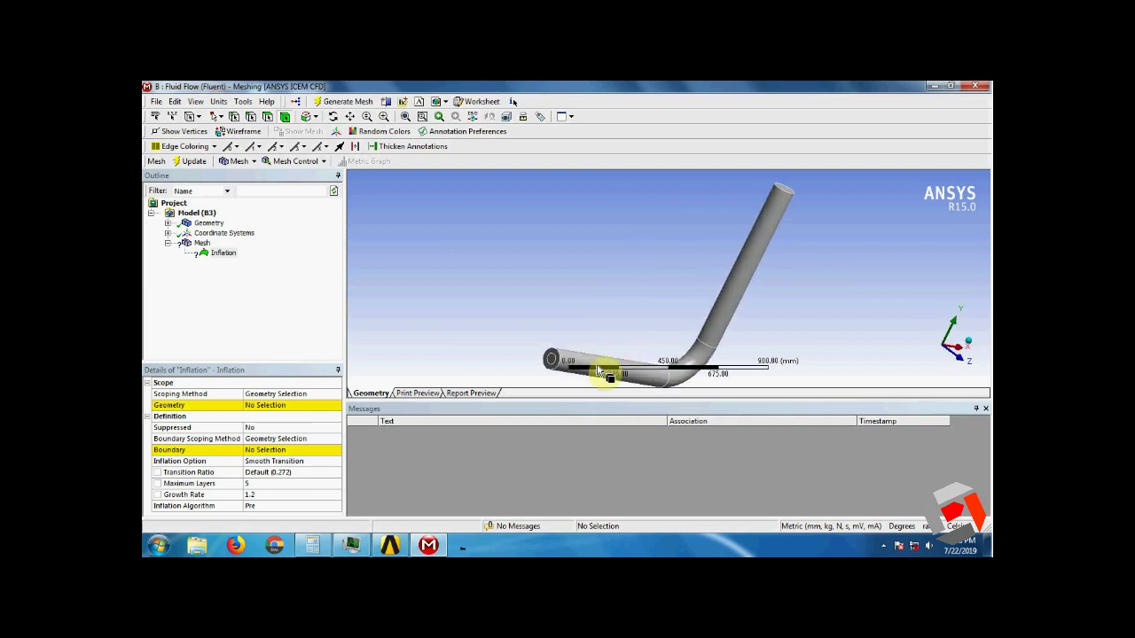
left_click(752, 278)
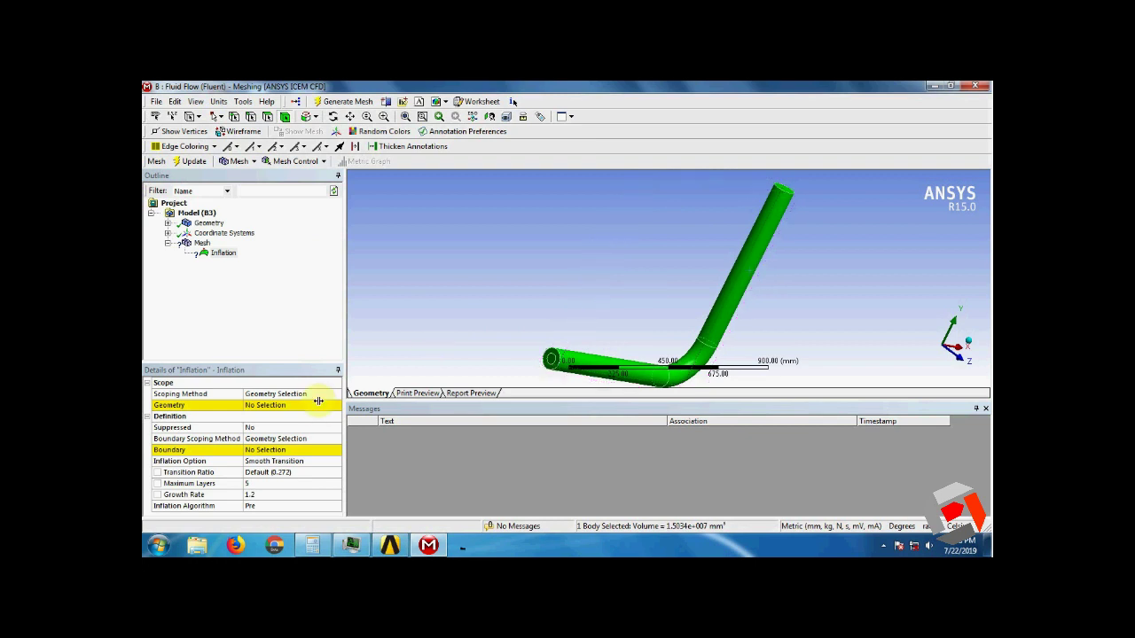
left_click(316, 406)
left_click(286, 411)
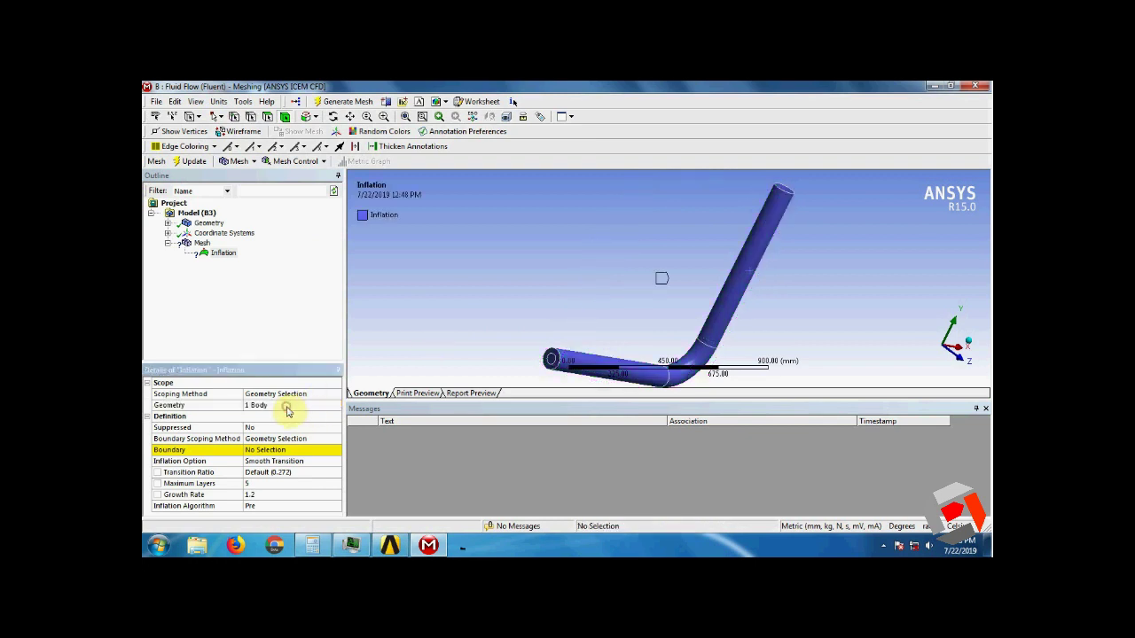
Set the pipe's open end face as the inflation boundary
left_click(306, 453)
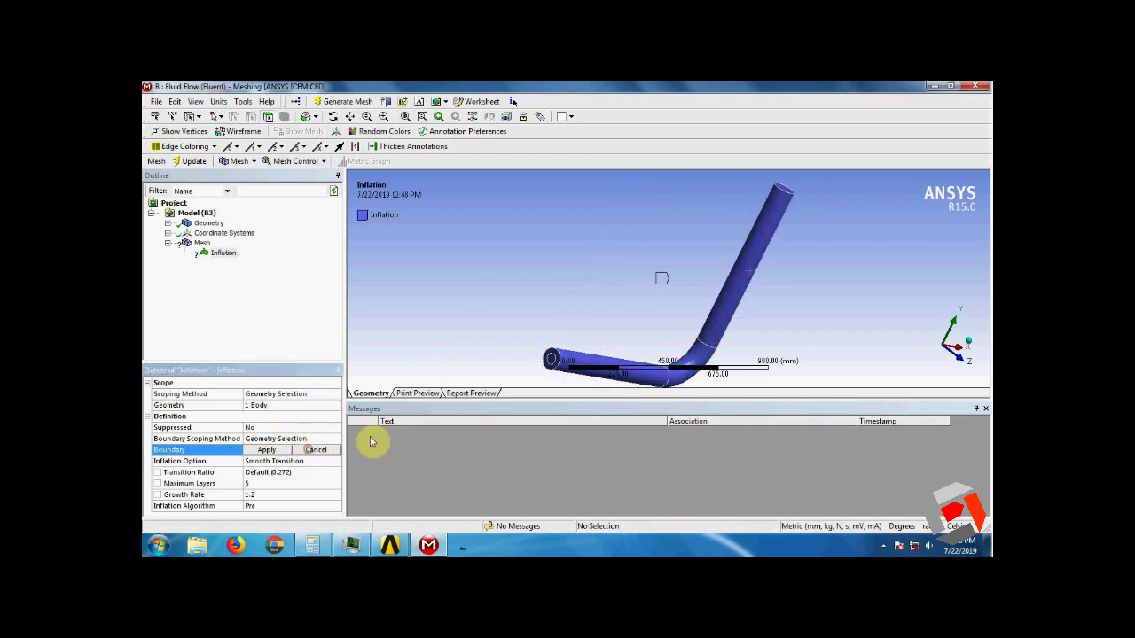
left_click(556, 359)
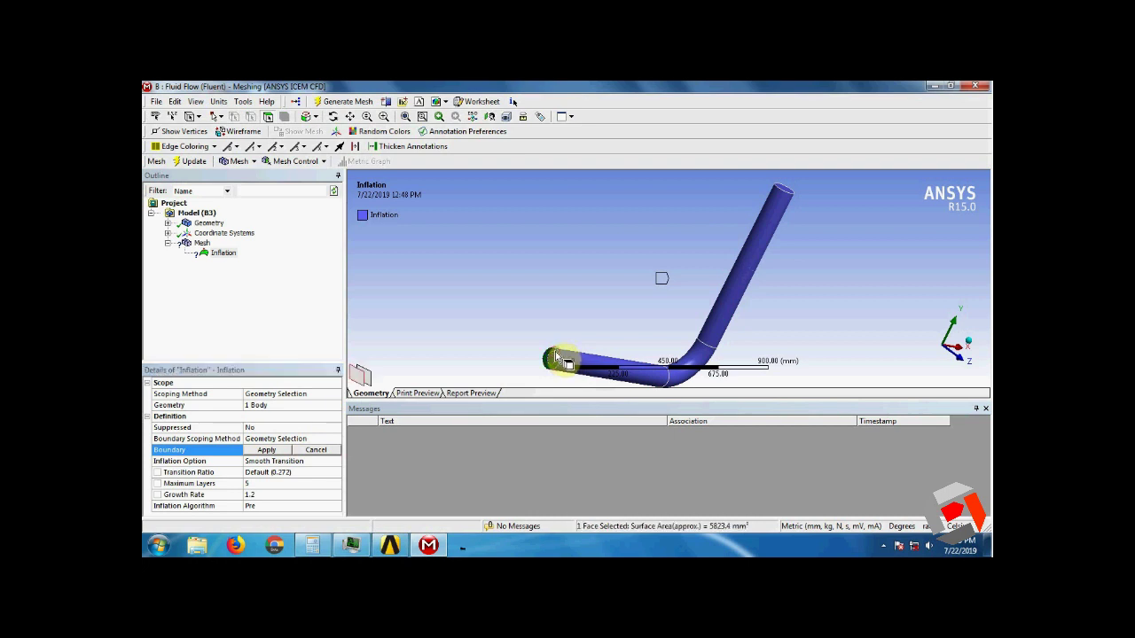
left_click(266, 451)
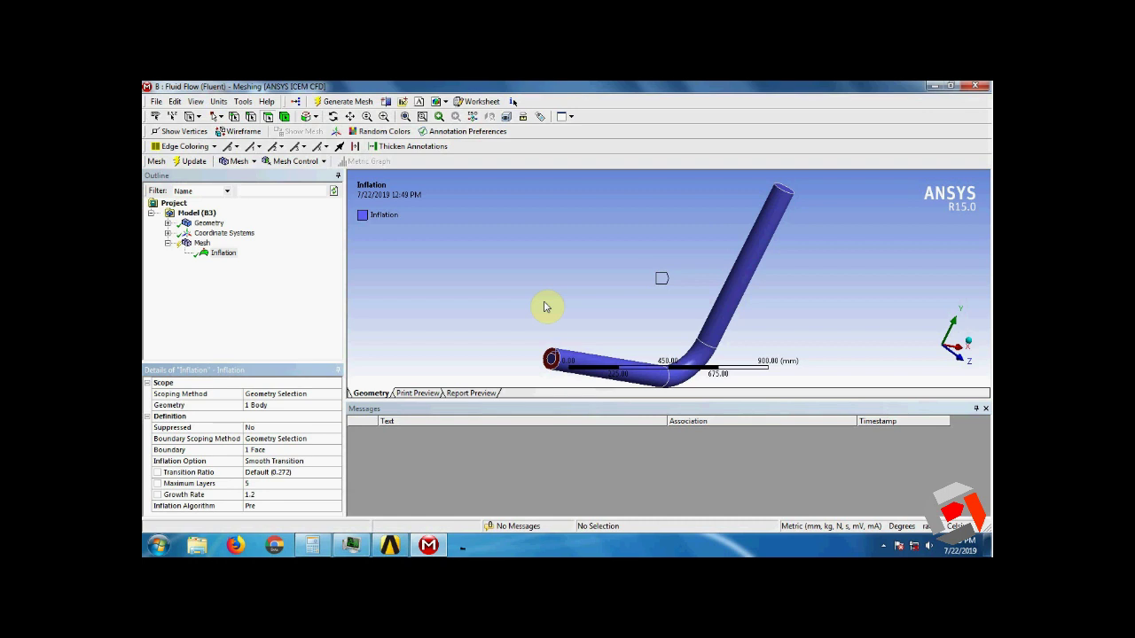
middle_click_drag(682, 269, 594, 263)
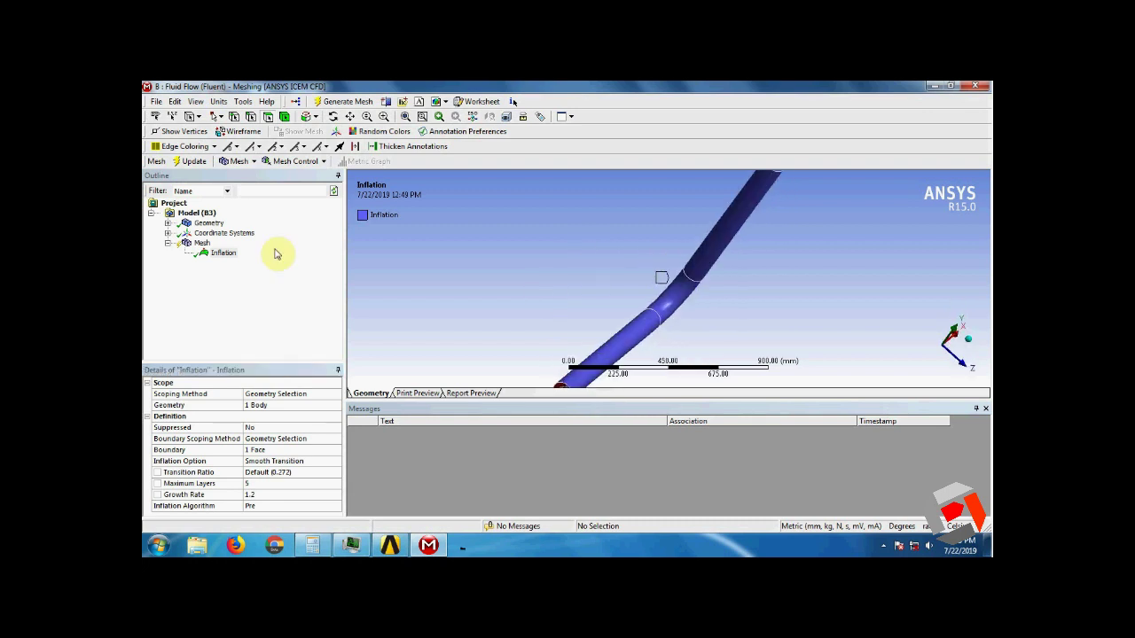
Insert a second inflation, Inflation 2, with the pipe body as its geometry
right_click(204, 246)
mouse_move(265, 252)
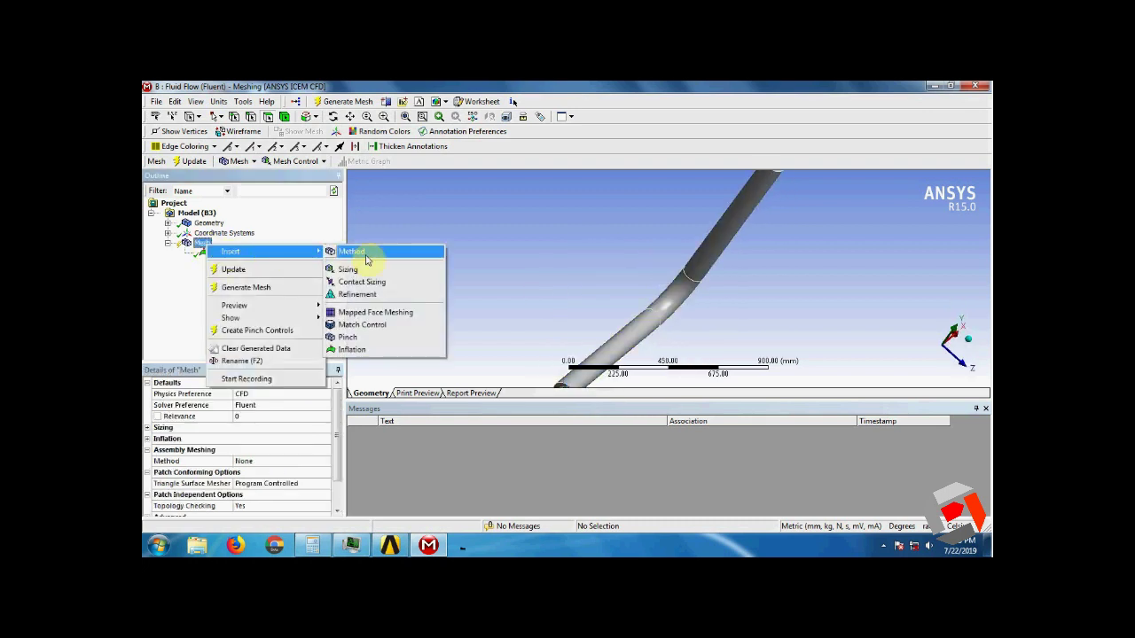
left_click(384, 348)
middle_click_drag(539, 305, 525, 277)
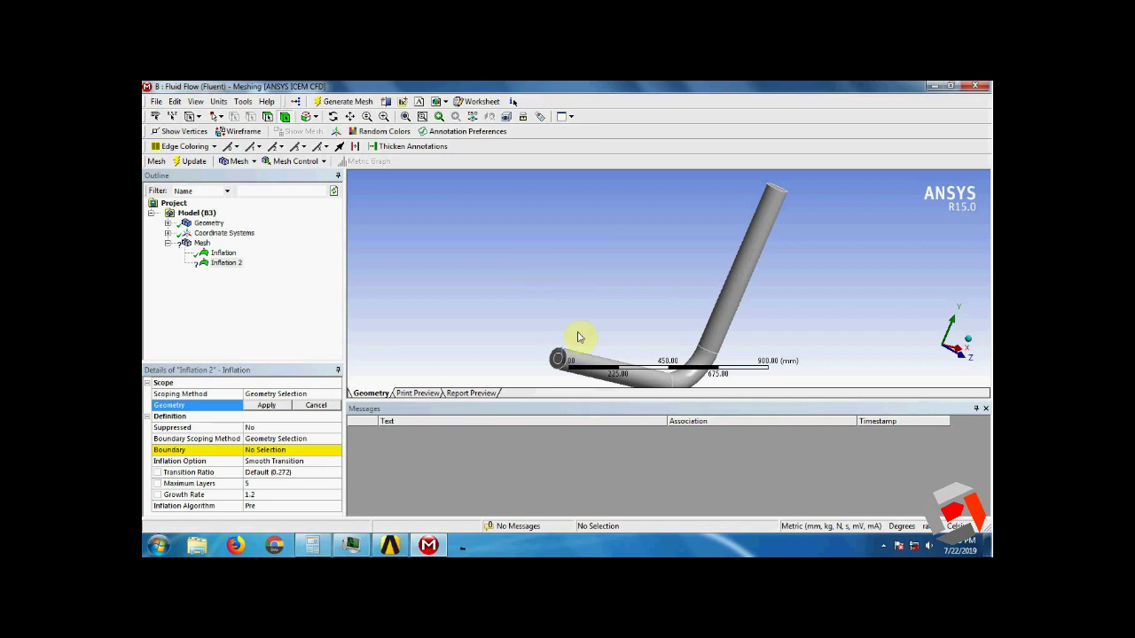
left_click(605, 370)
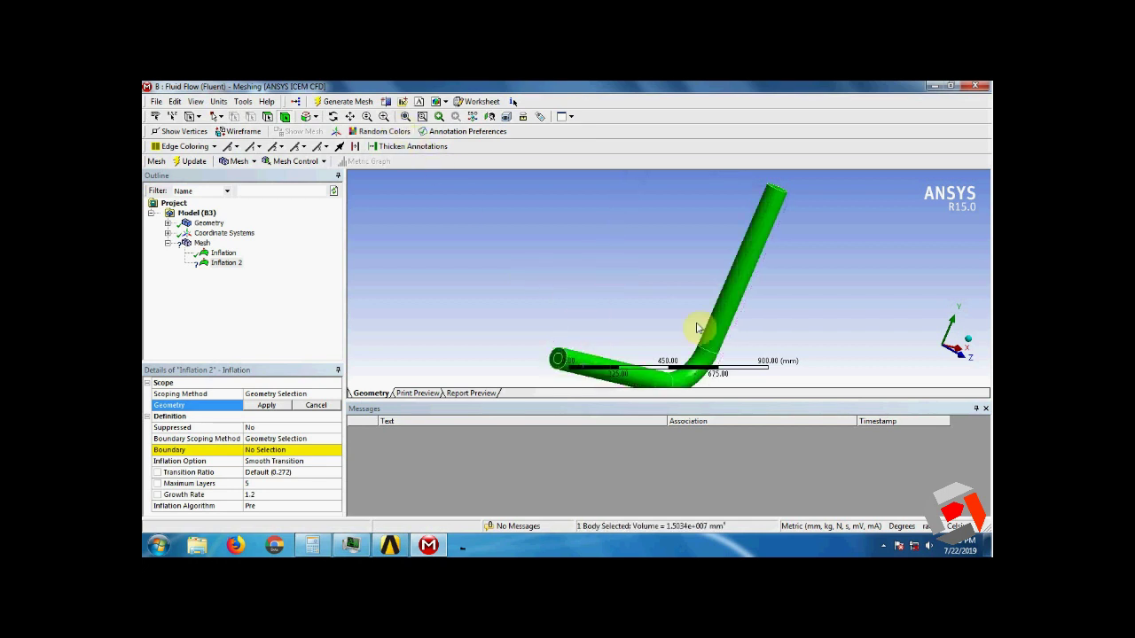
left_click(267, 406)
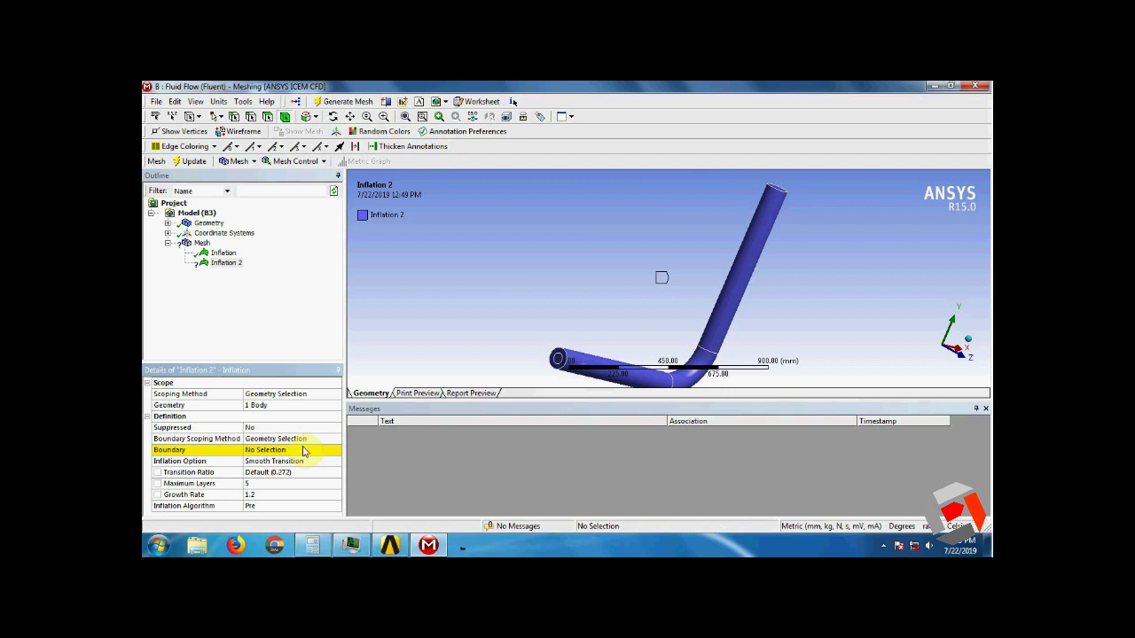
Use the lower straight, bend and upper pipe walls as Inflation 2's boundary, then generate the mesh
left_click(302, 451)
left_click(659, 373)
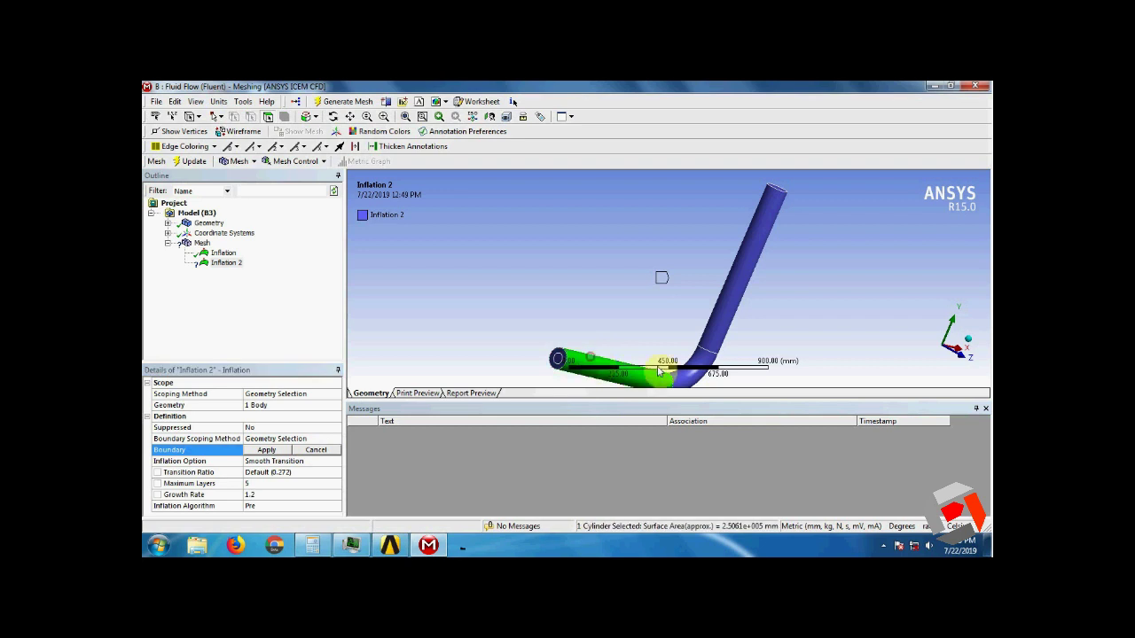
left_click(690, 377, "ctrl")
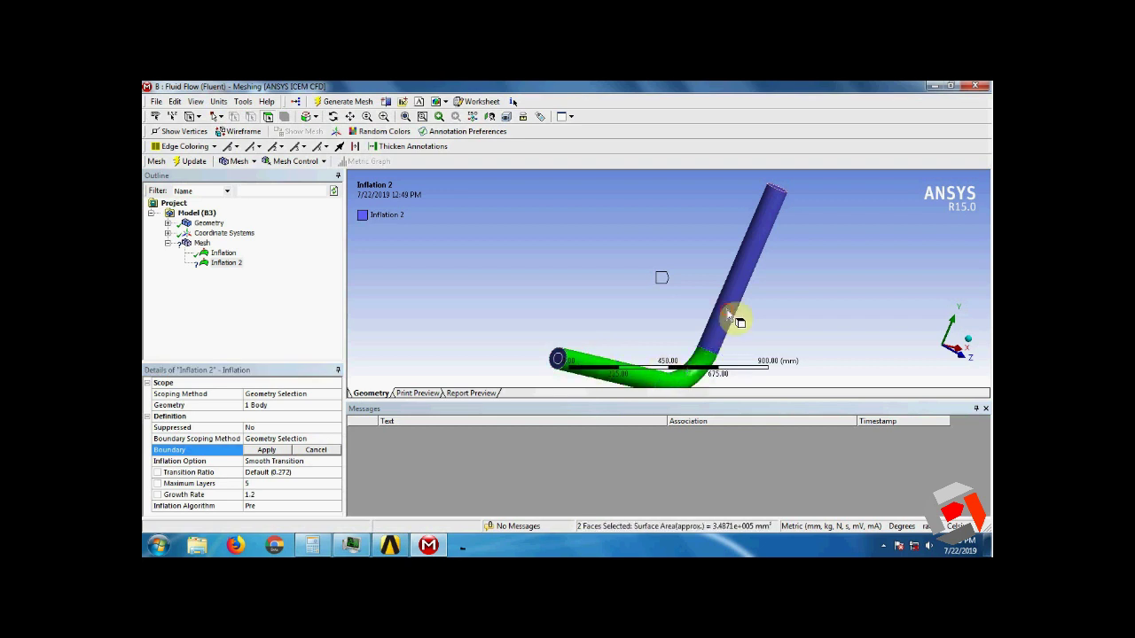
left_click(734, 317, "ctrl")
left_click(281, 451)
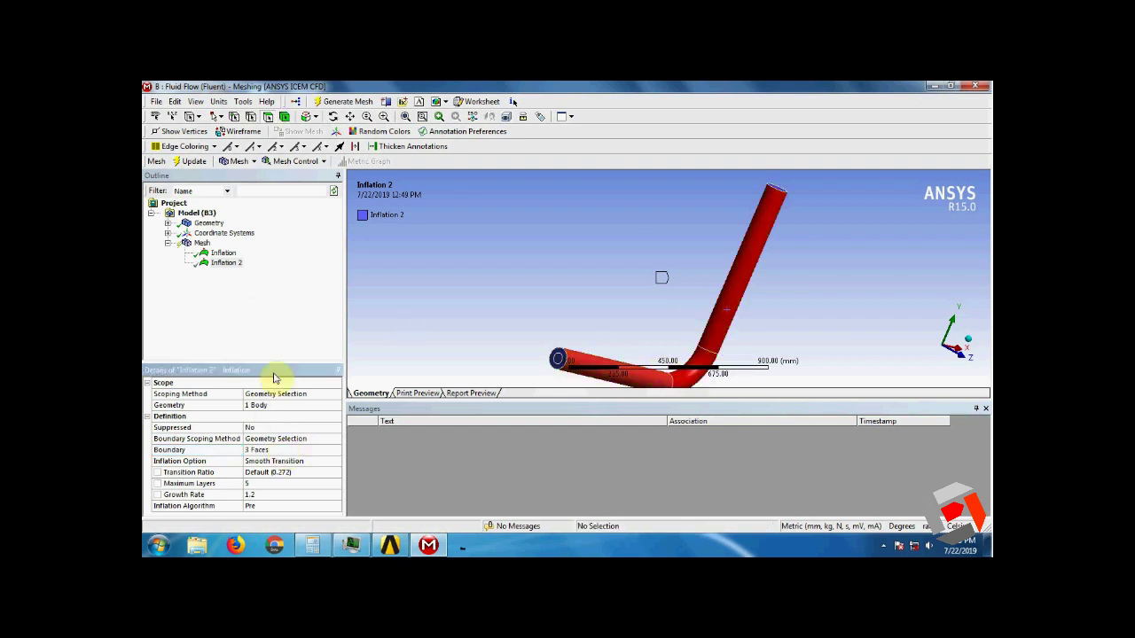
left_click(197, 163)
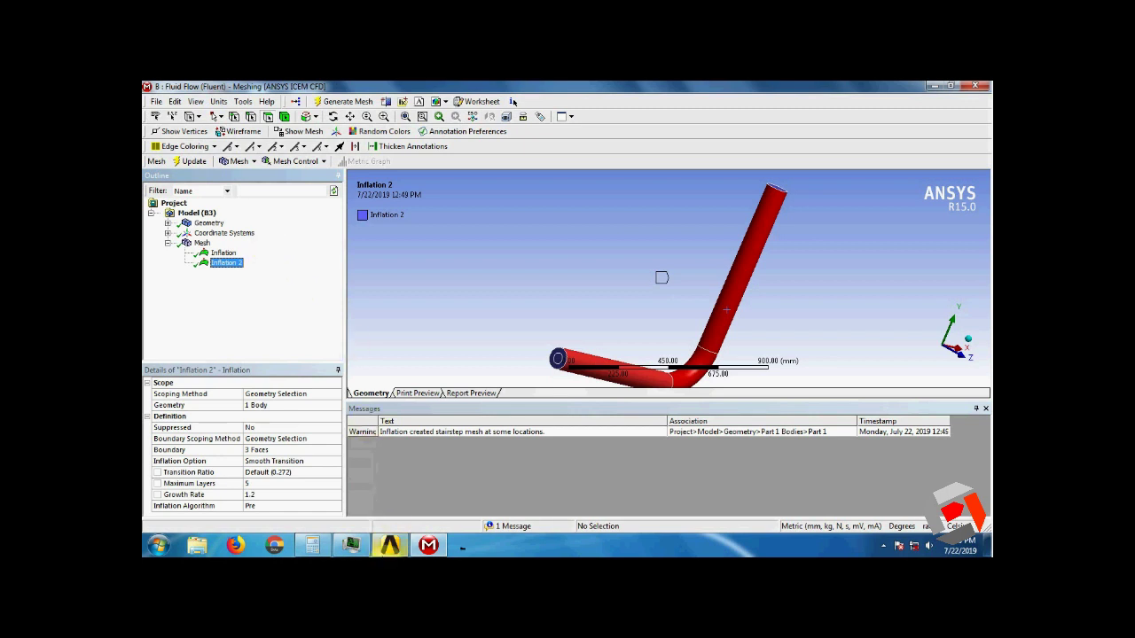
Launch Fluent on system B's setup with the default launcher settings, then close it
left_click(390, 546)
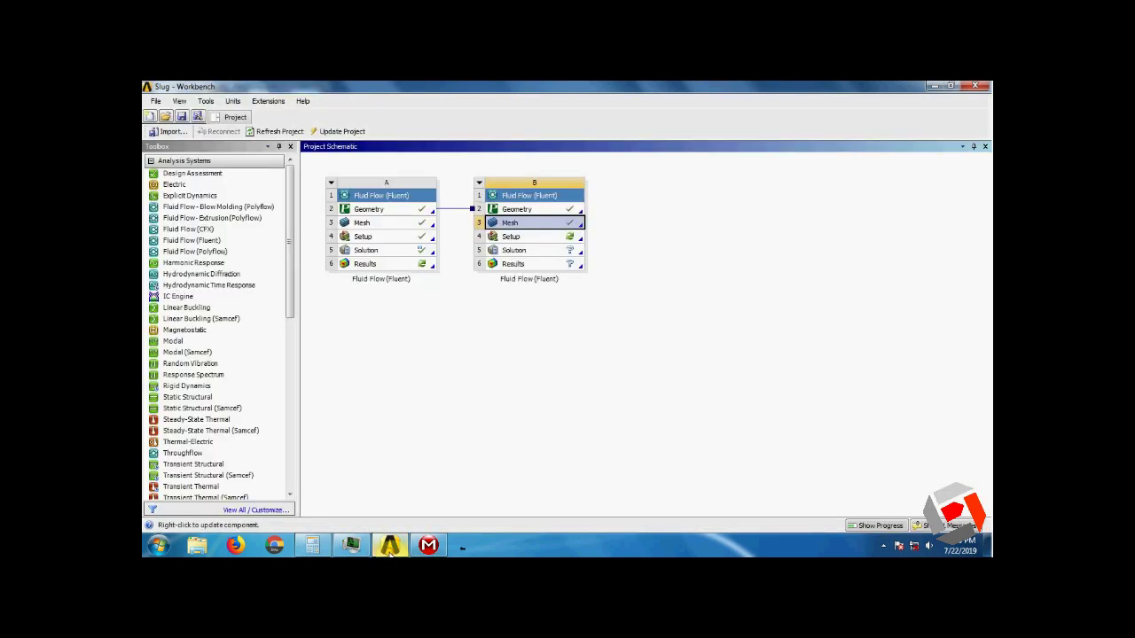
double_click(550, 240)
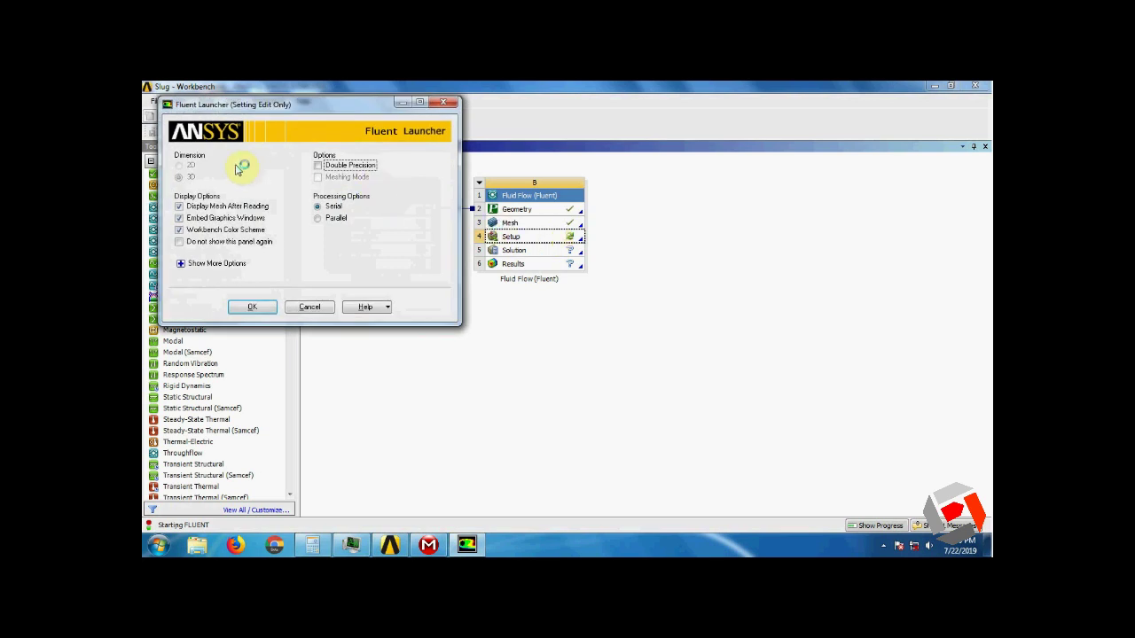
left_click(263, 311)
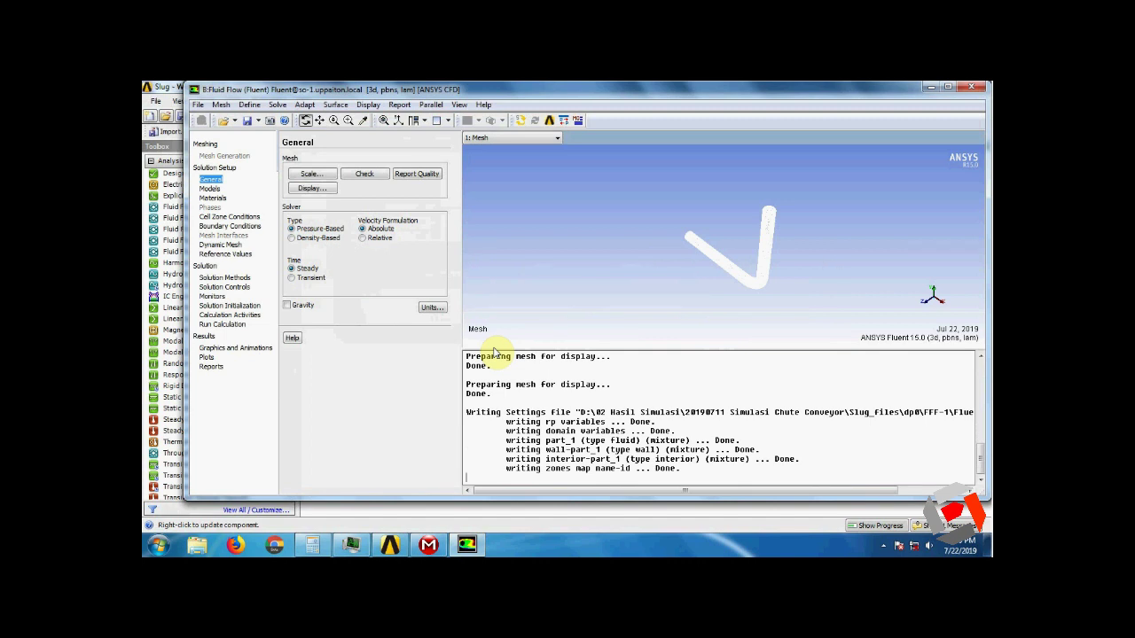
left_click(971, 86)
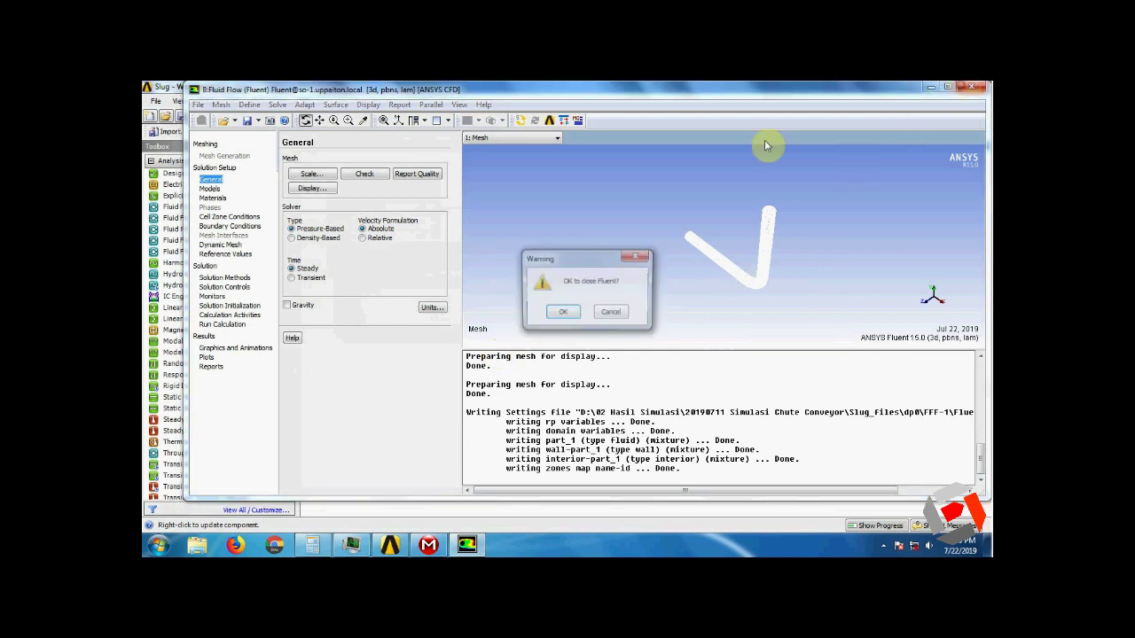
left_click(570, 317)
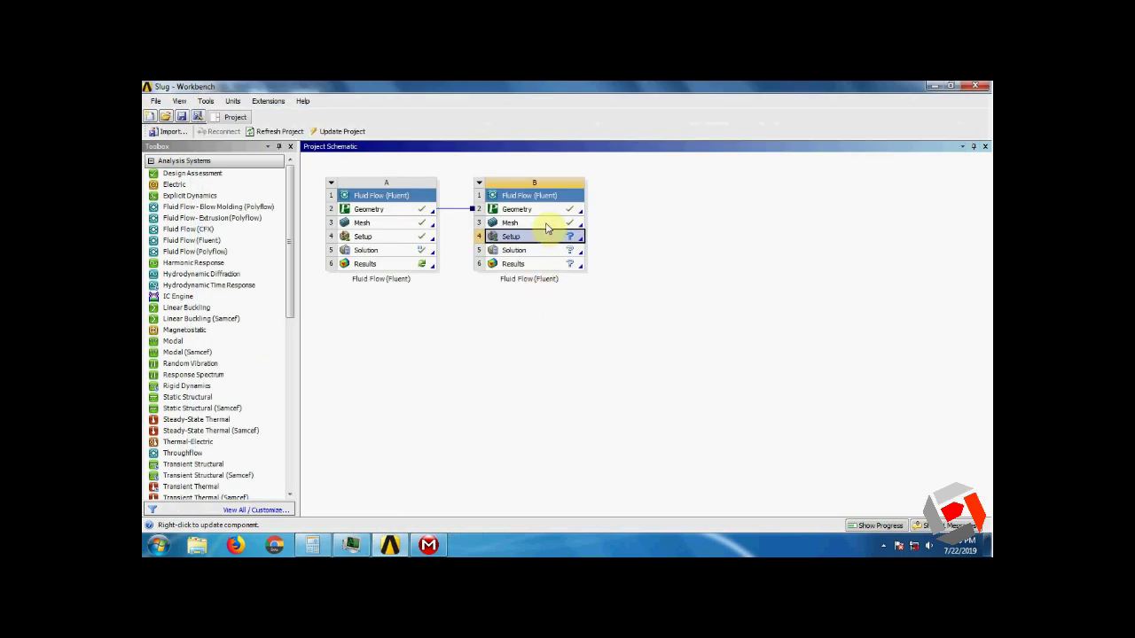
Select system B's mesh and minimize Workbench to bring the Meshing window forward
left_click(546, 225)
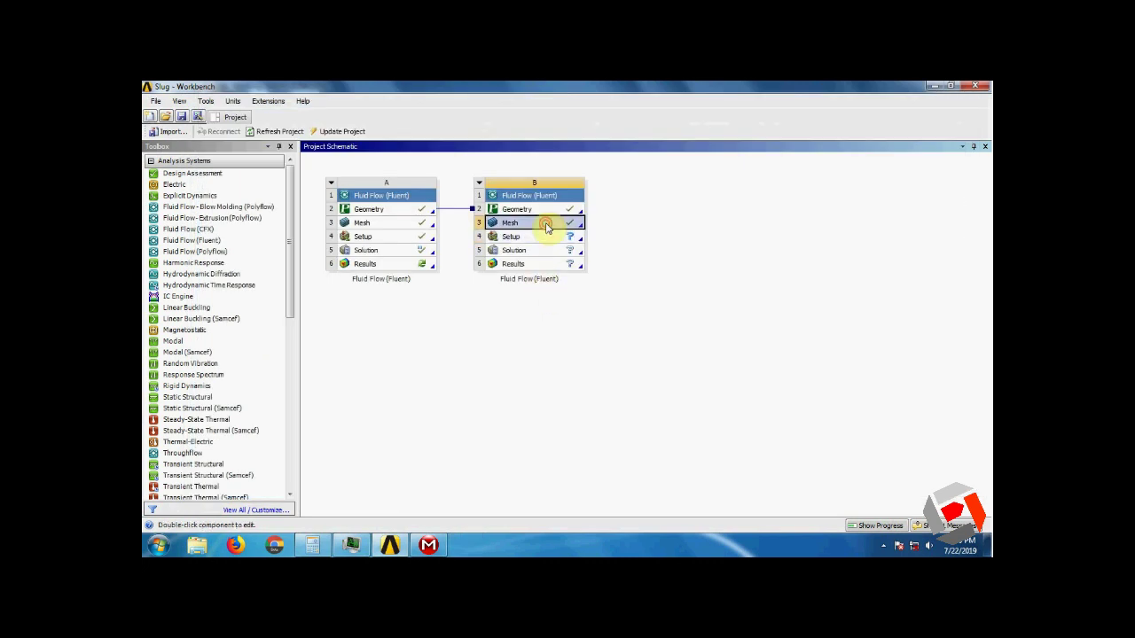
left_click(437, 547)
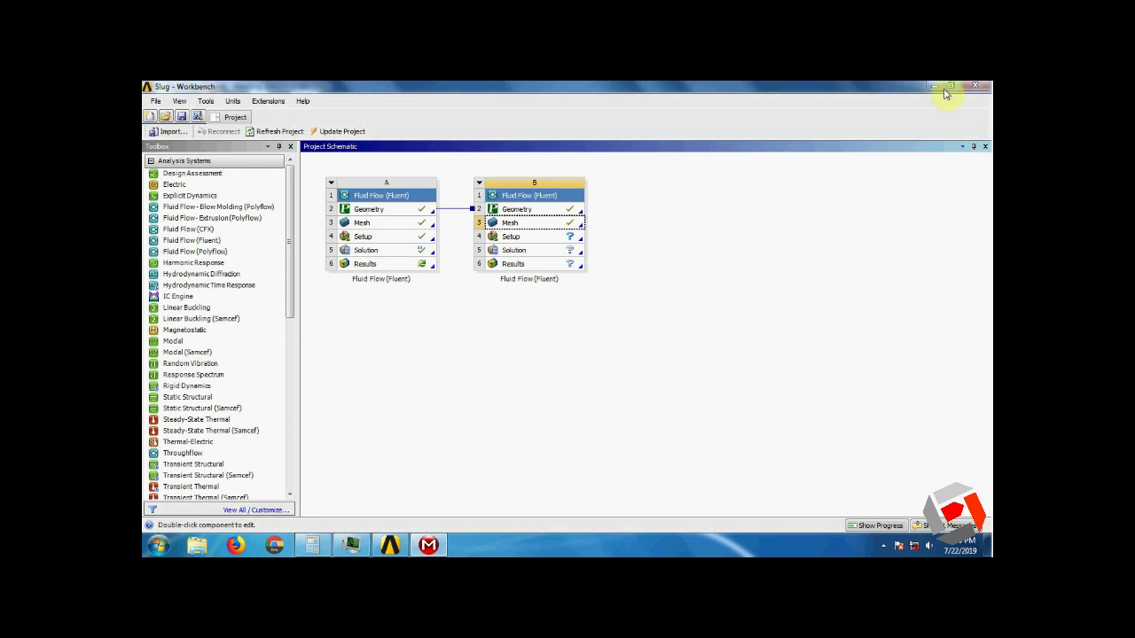
left_click(935, 87)
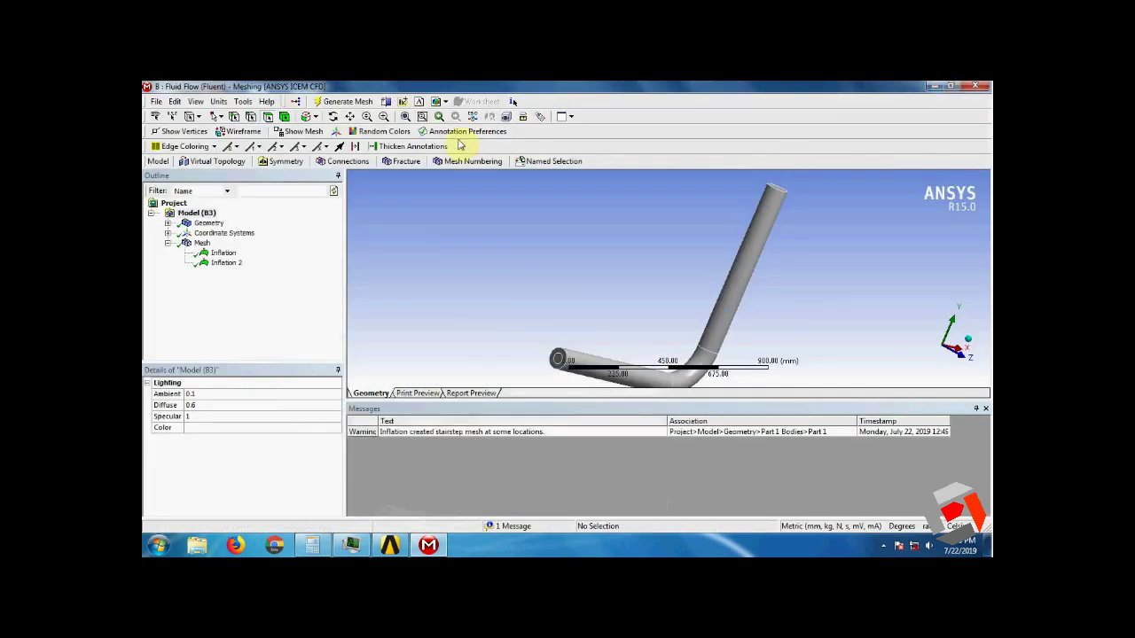
Create a named selection Water_inlet for the pipe's end face
left_click(350, 116)
left_click_drag(679, 321, 679, 298)
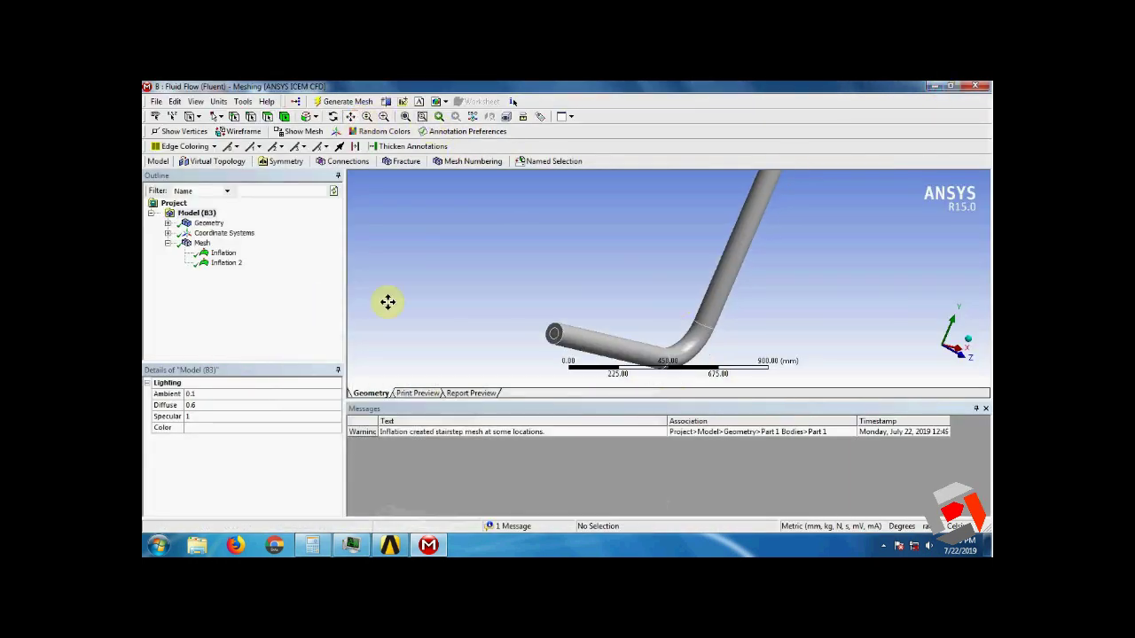
right_click(512, 289)
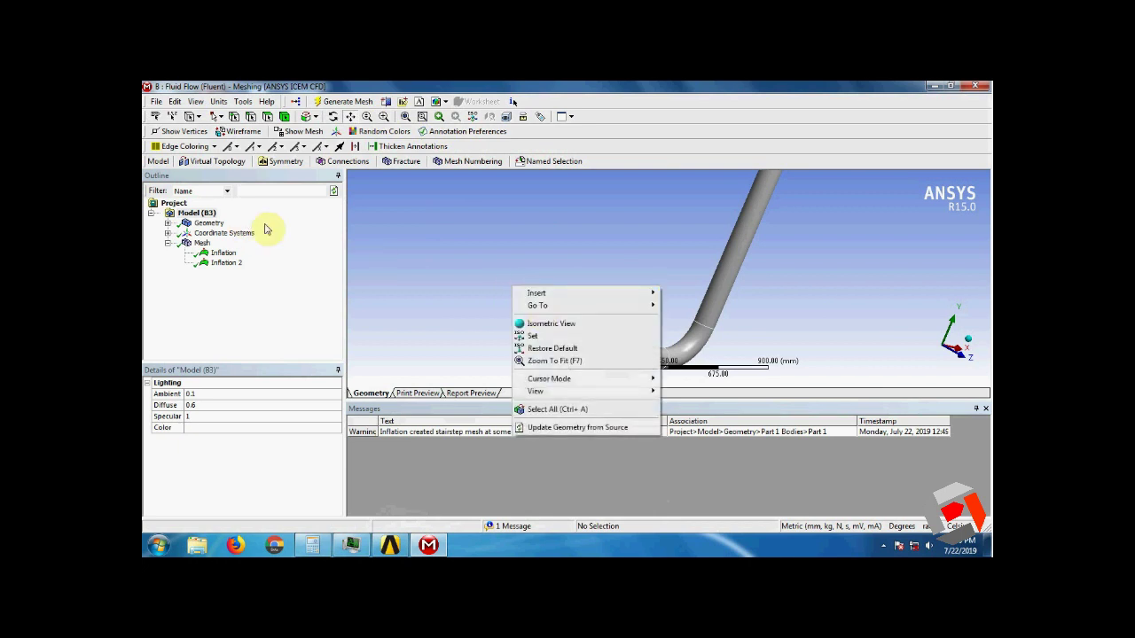
left_click(270, 118)
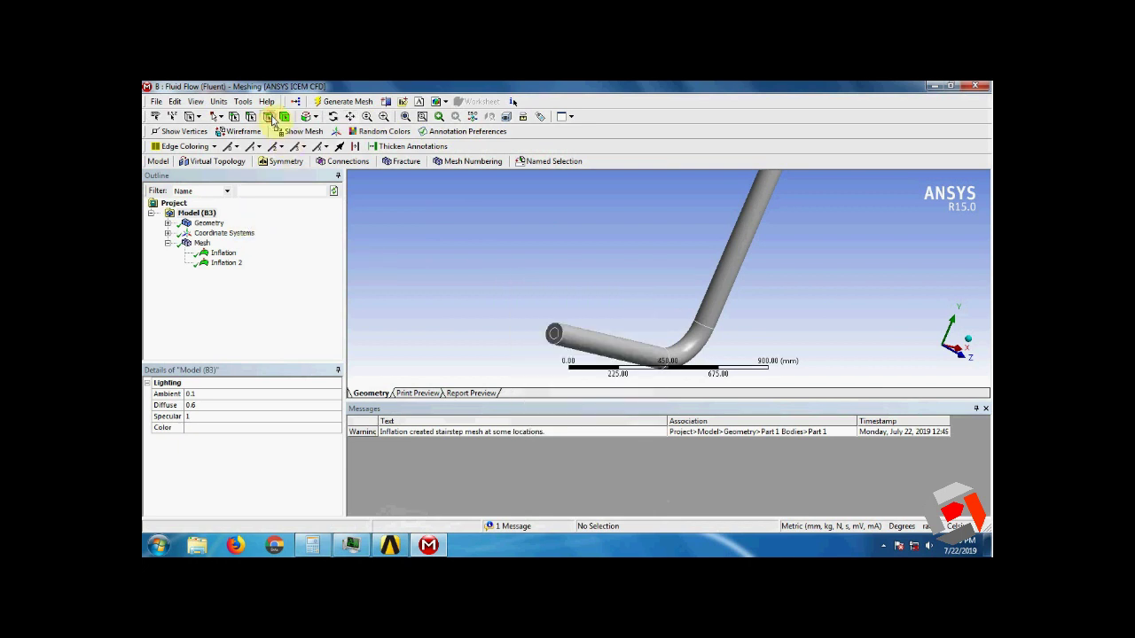
left_click(554, 334)
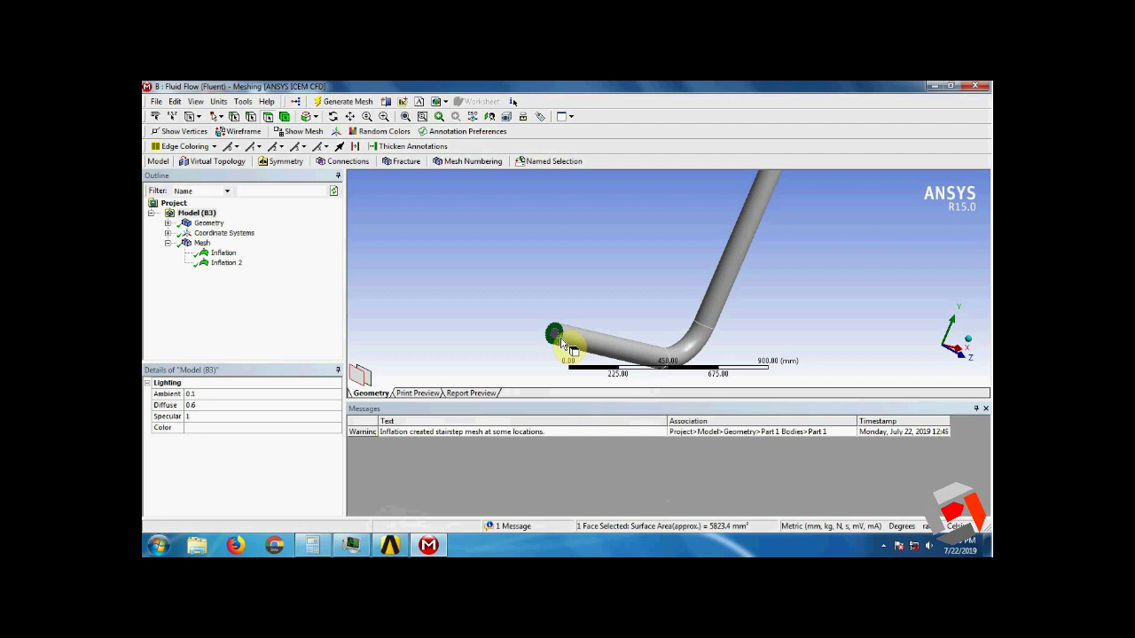
right_click(563, 344)
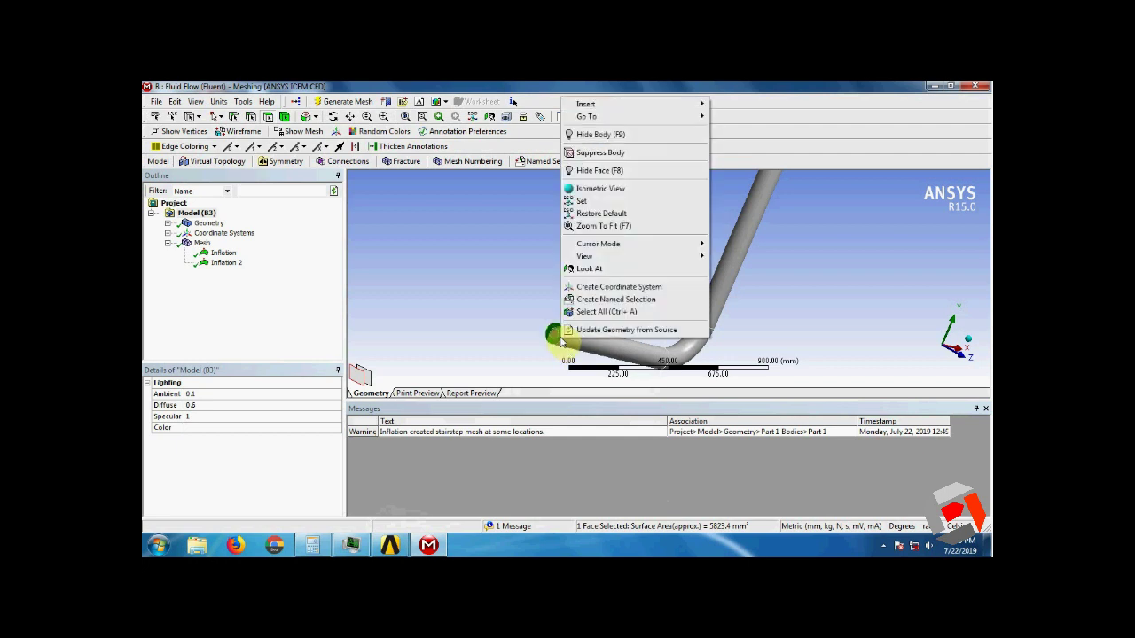
left_click(596, 302)
left_click_drag(532, 205, 741, 214)
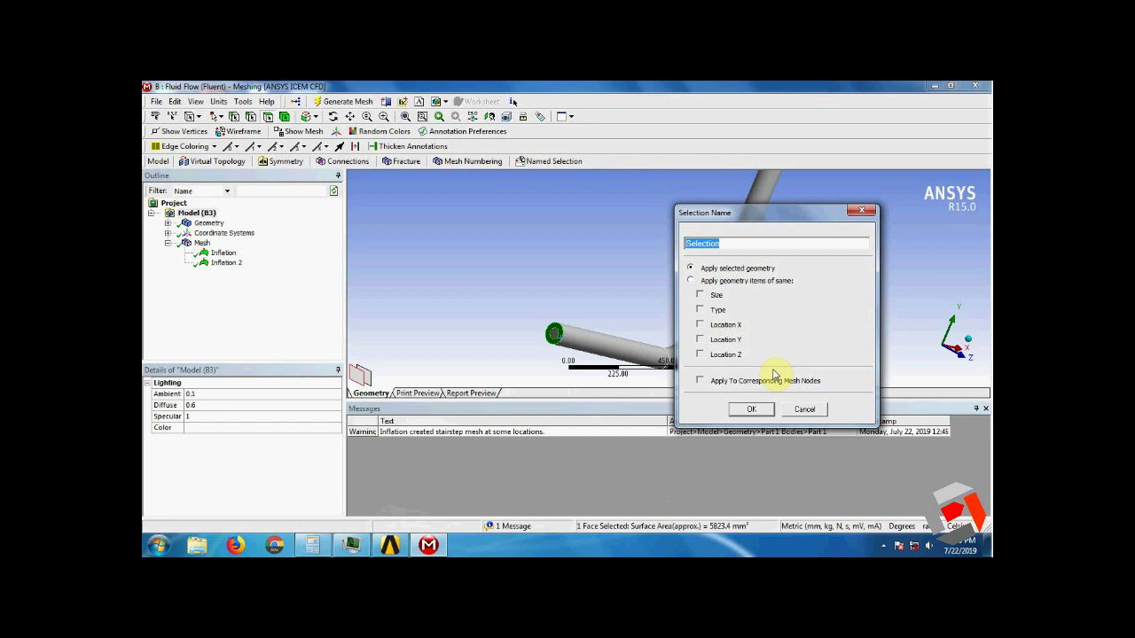
type("Water_inlet")
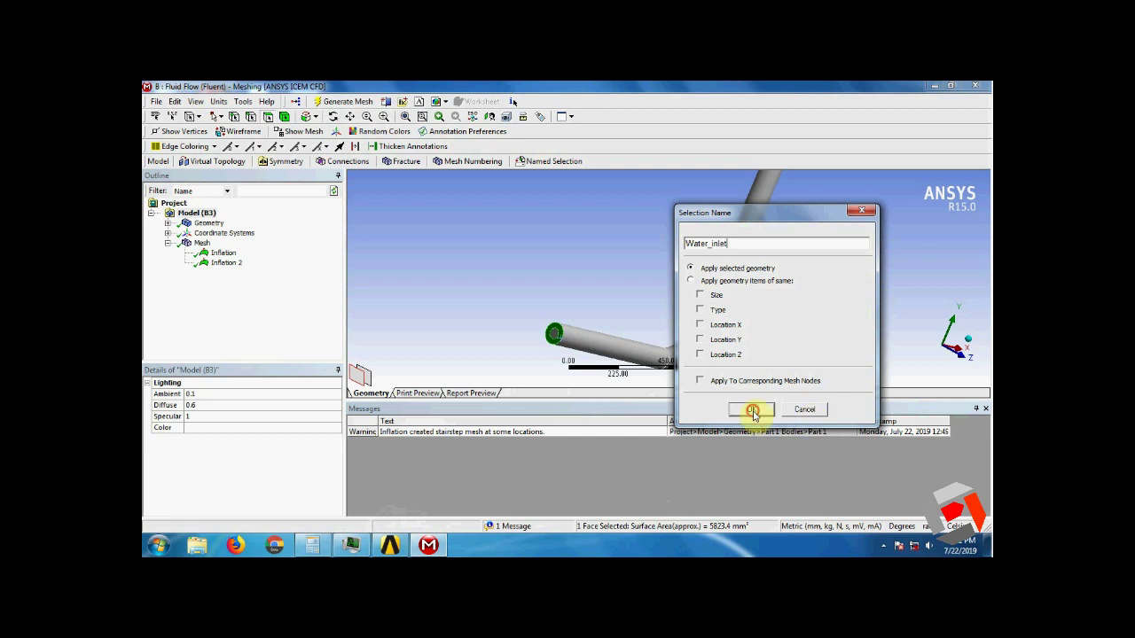
left_click(751, 409)
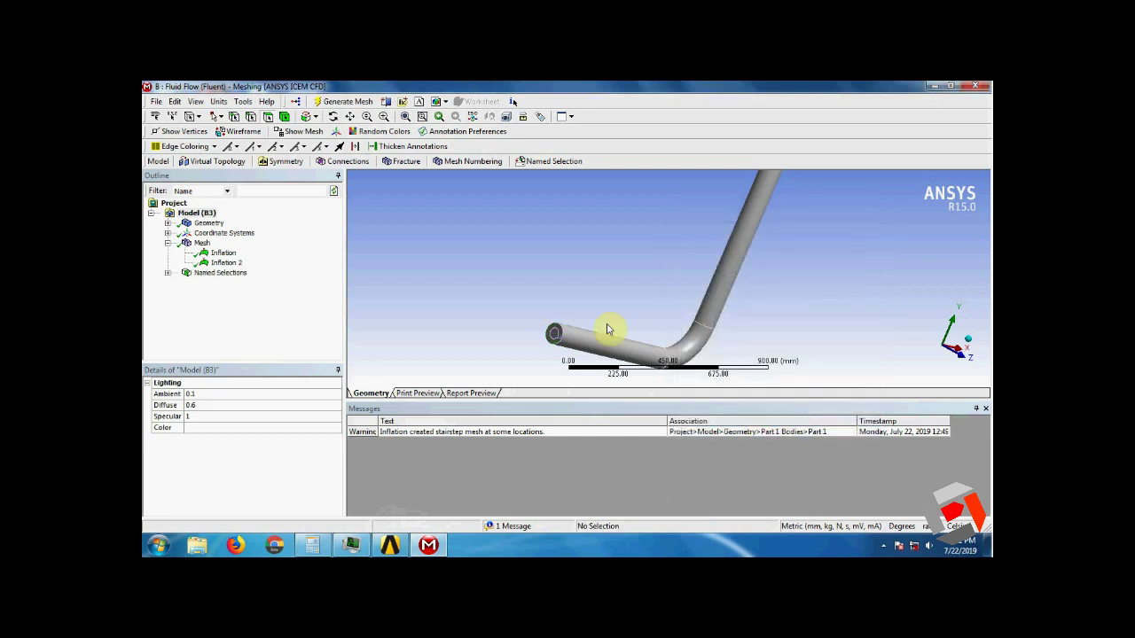
Create a named selection Inlet_gas for the smaller inlet face
left_click(556, 337)
right_click(555, 335)
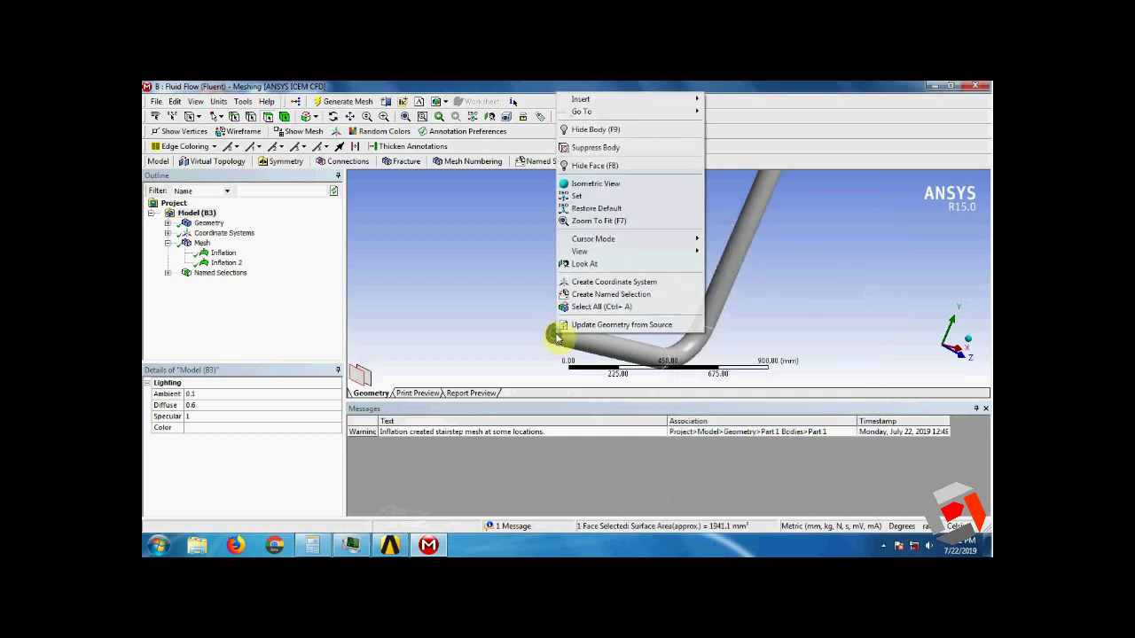
left_click(605, 296)
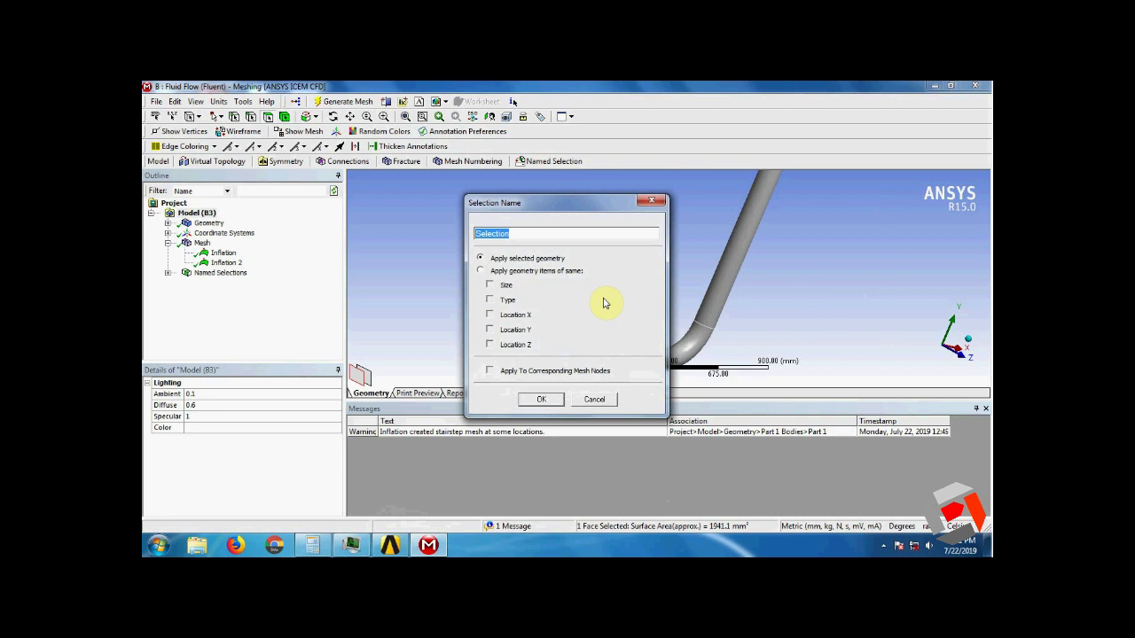
type("Inlet_gas")
left_click(547, 400)
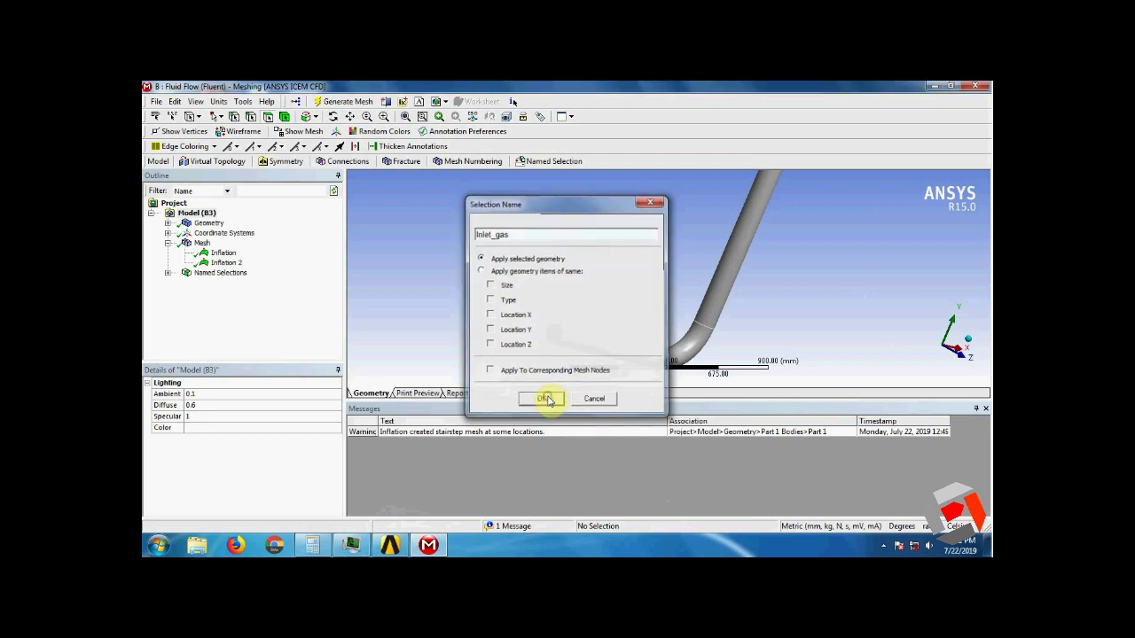
Rename the Water_inlet named selection to Inlet_water
left_click(169, 272)
left_click(223, 282)
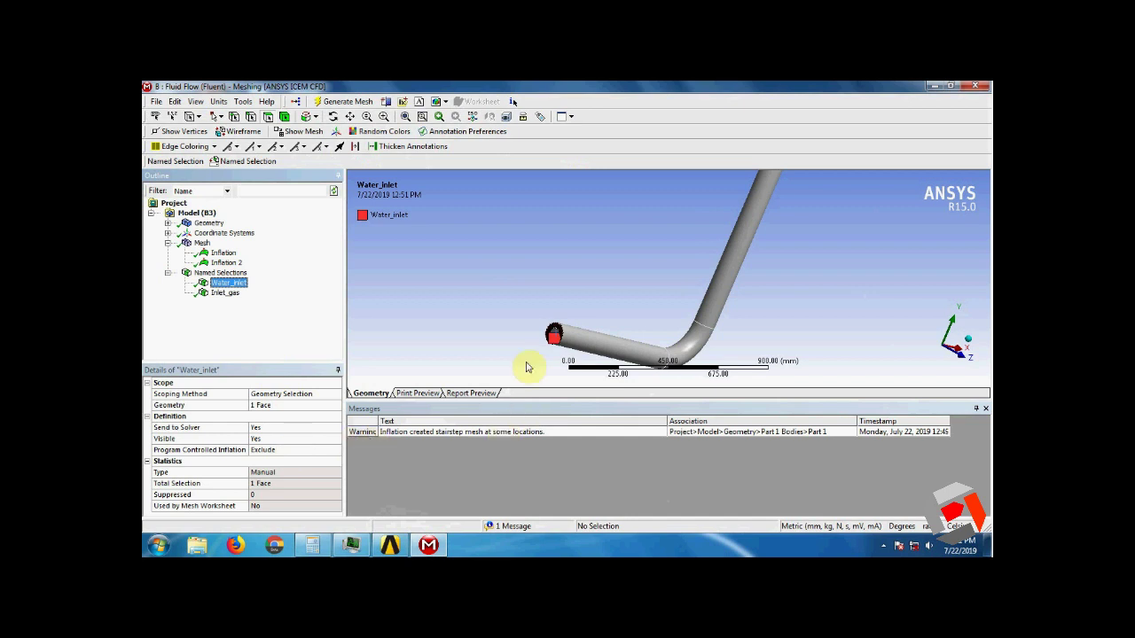
right_click(232, 282)
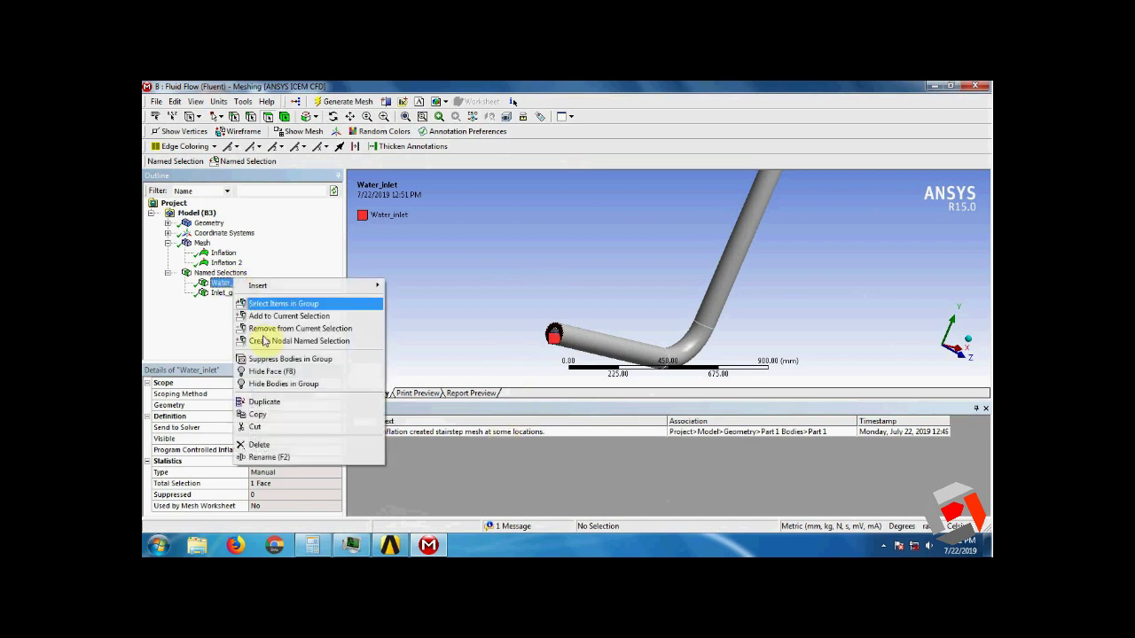
left_click(282, 457)
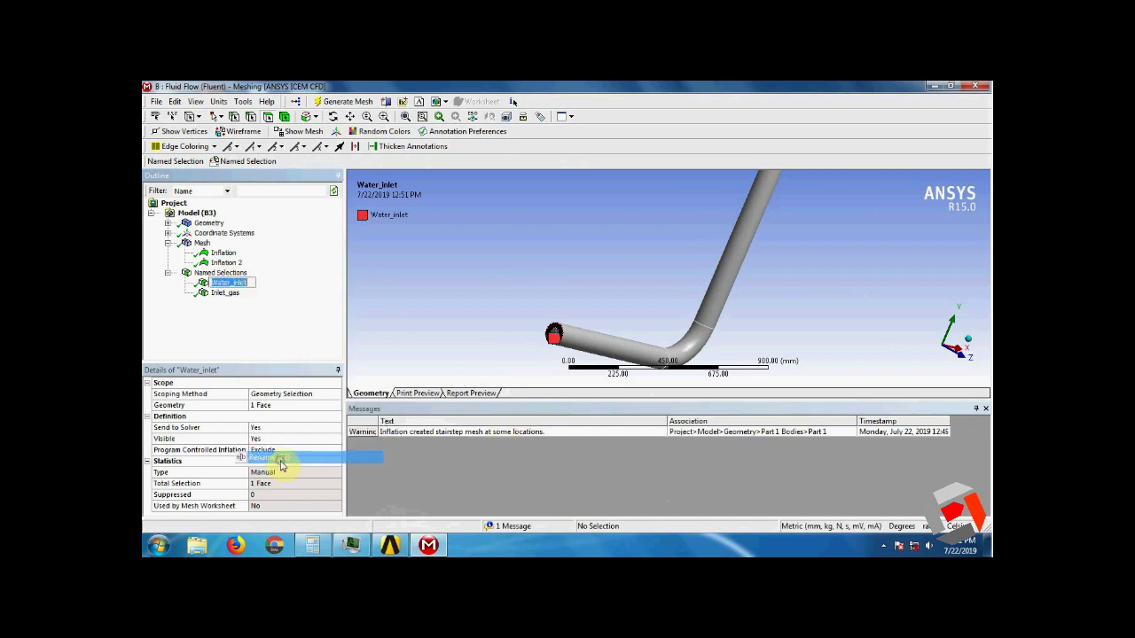
type("In")
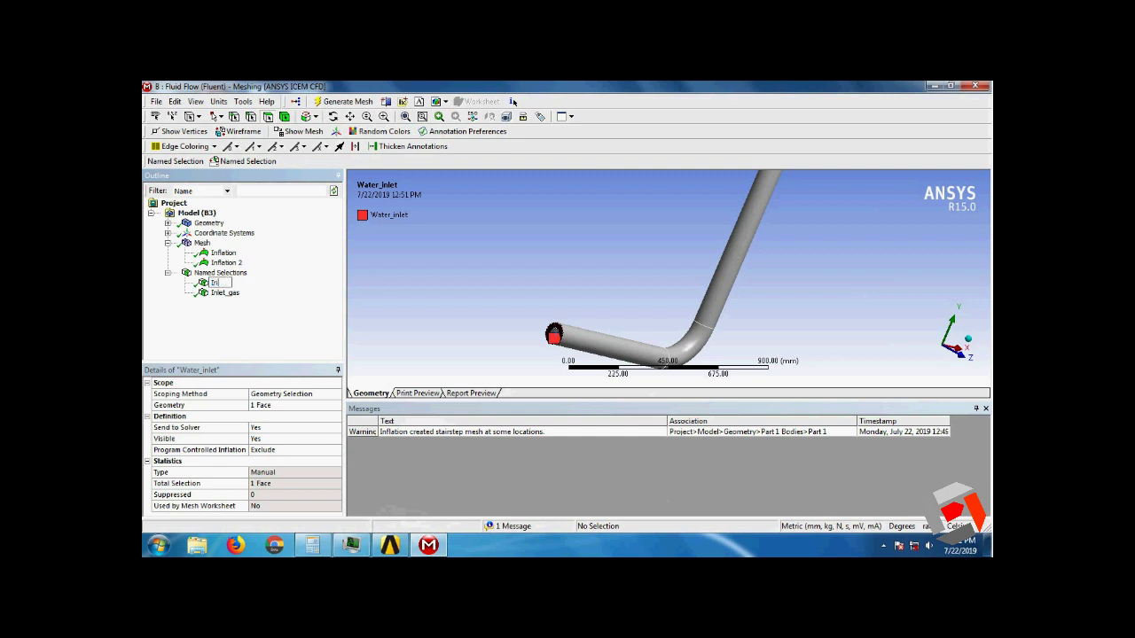
type("let_water")
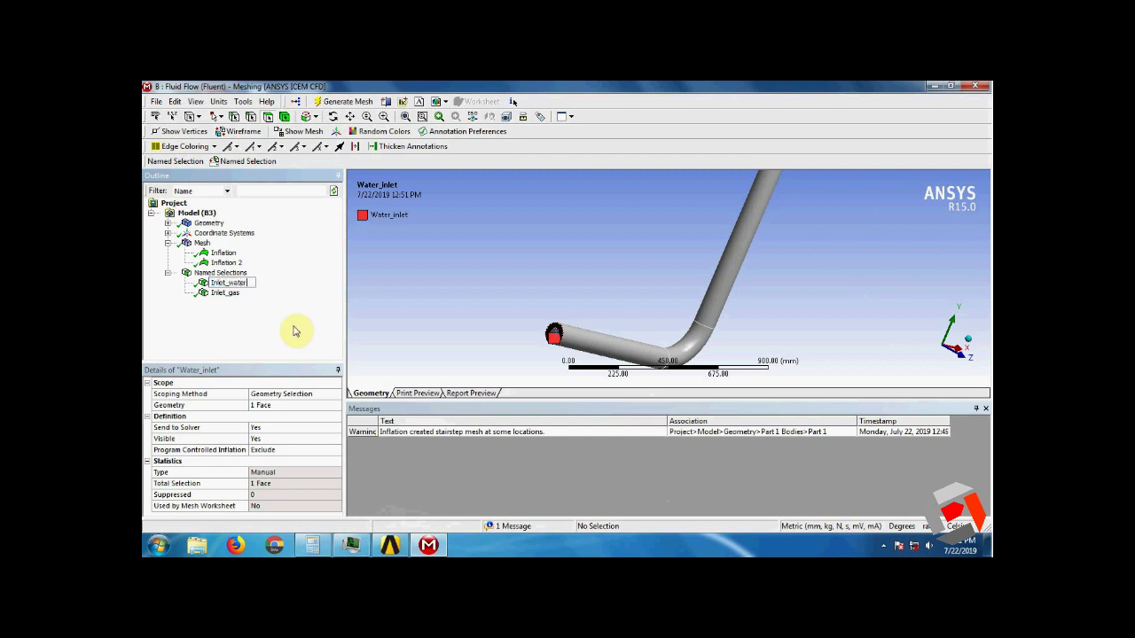
Name the far end face Outlet and minimize the Meshing window
middle_click_drag(641, 261, 620, 310)
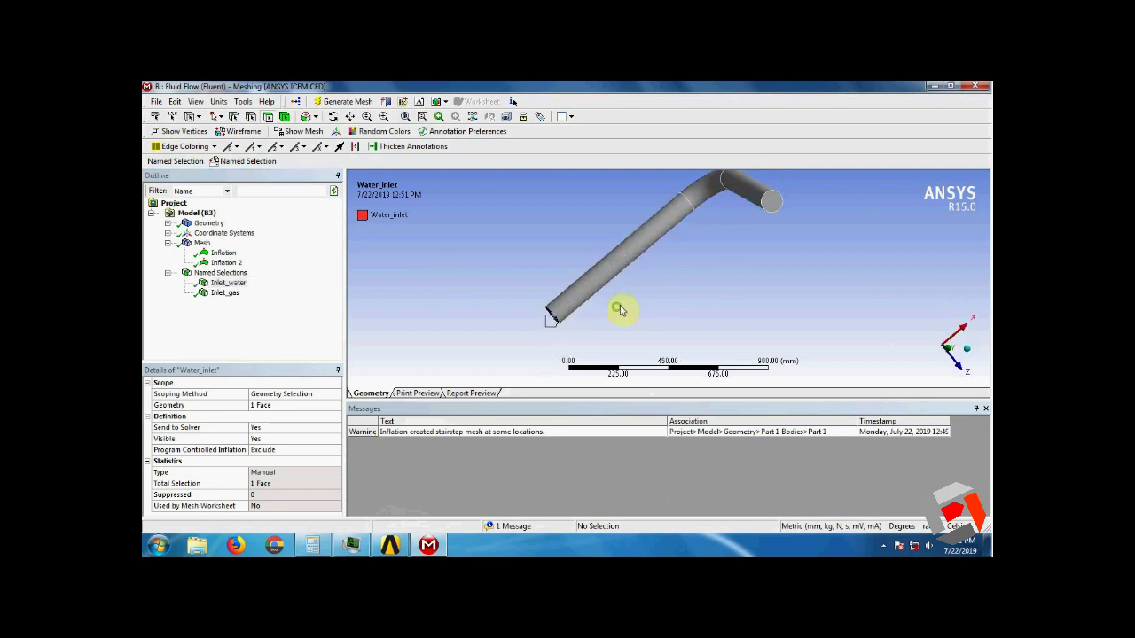
left_click(770, 200)
right_click(773, 203)
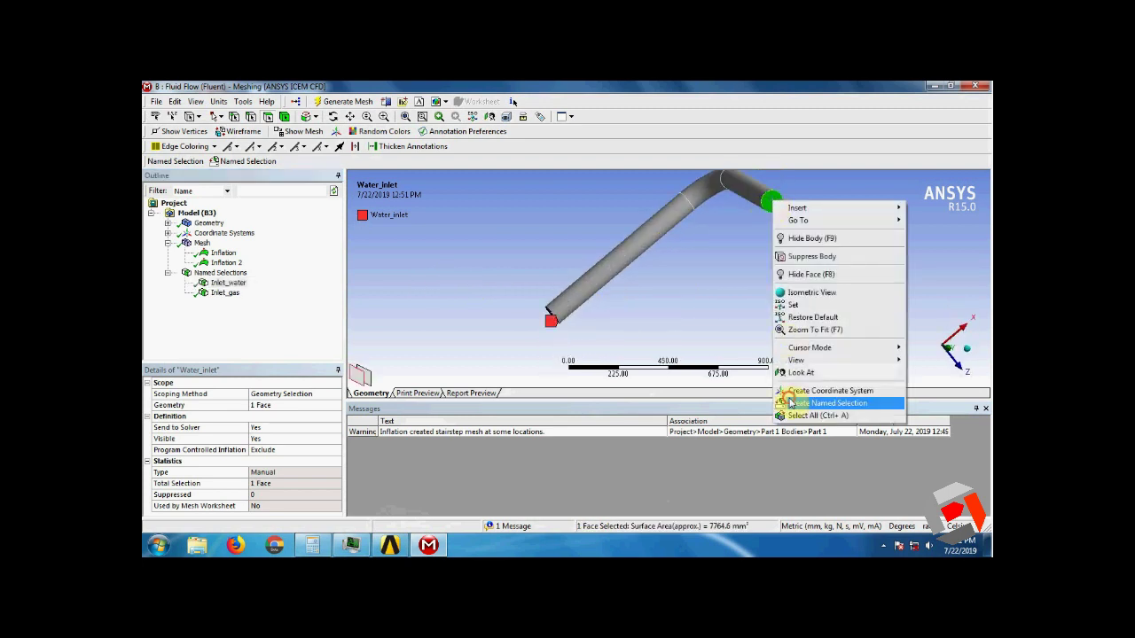
left_click(791, 403)
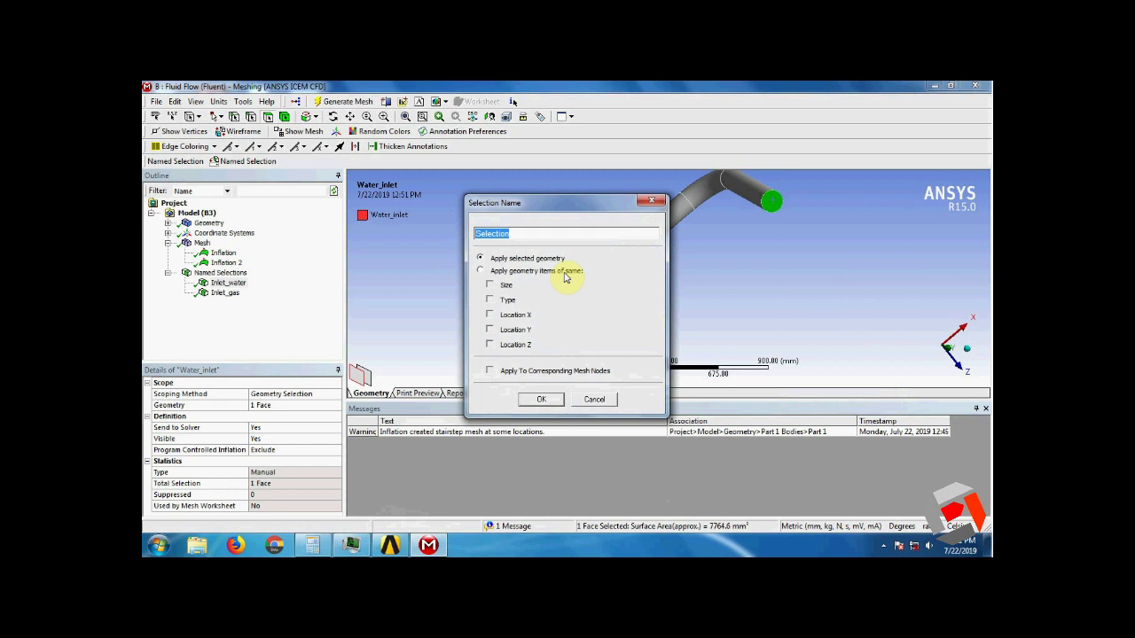
type("Outlet")
left_click(555, 399)
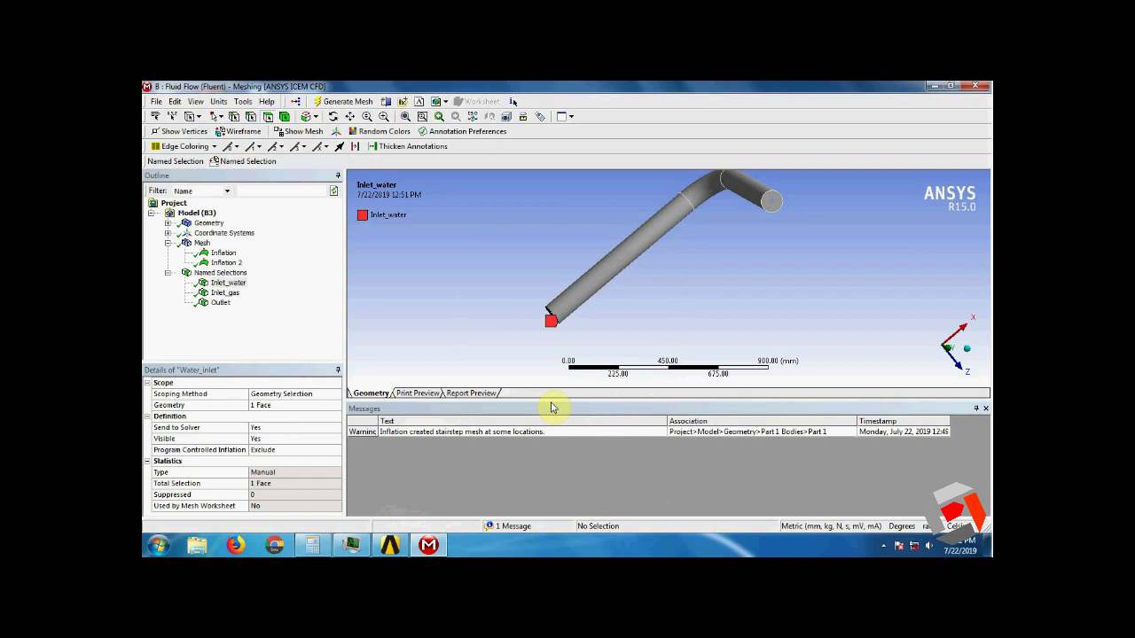
left_click(934, 86)
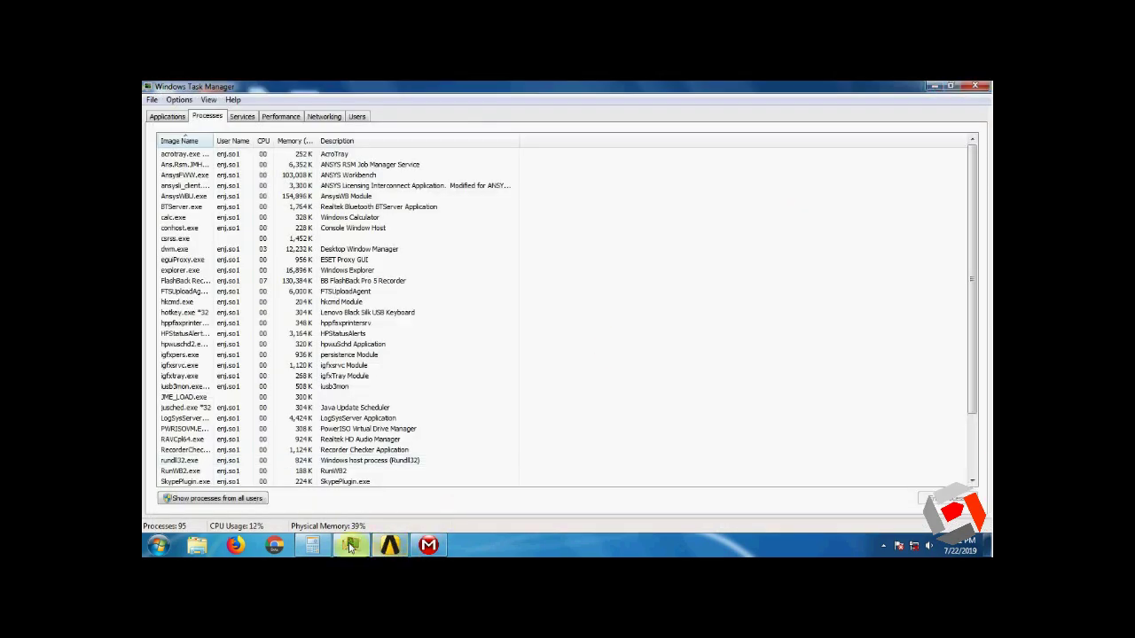
Update system B's mesh and reopen its setup in Fluent as 3D serial
left_click(380, 548)
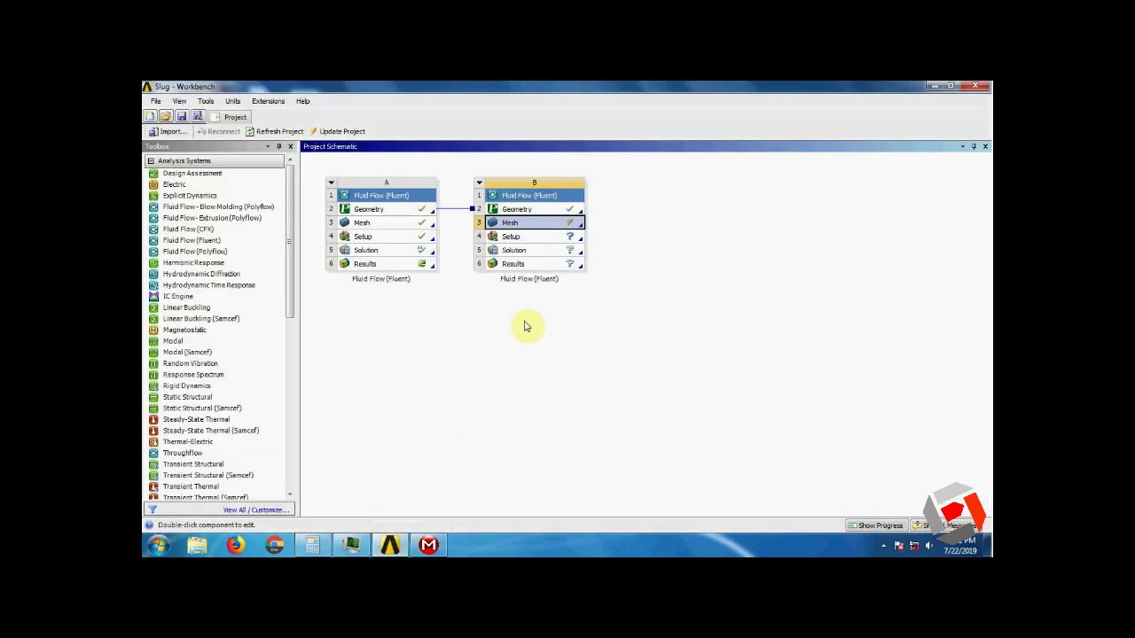
right_click(563, 223)
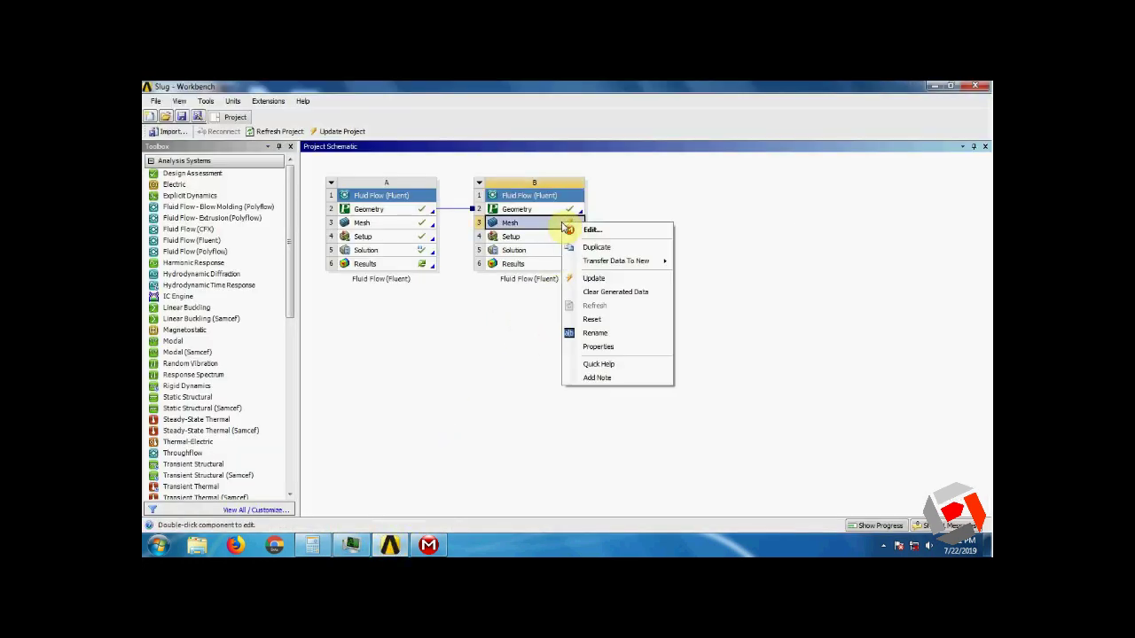
left_click(597, 277)
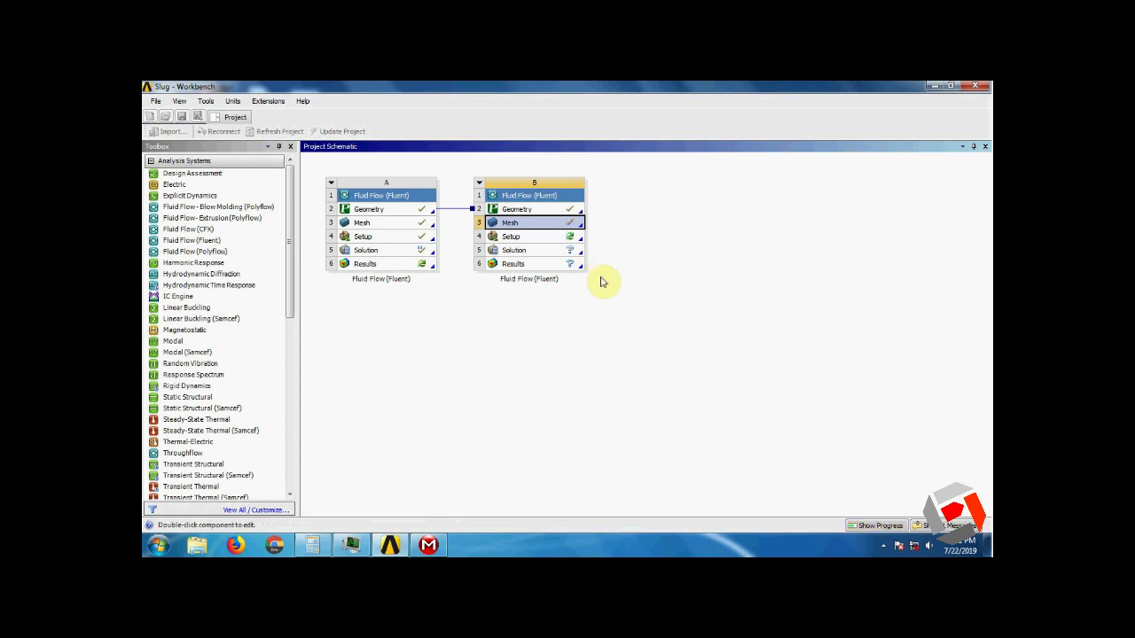
double_click(572, 237)
left_click(569, 354)
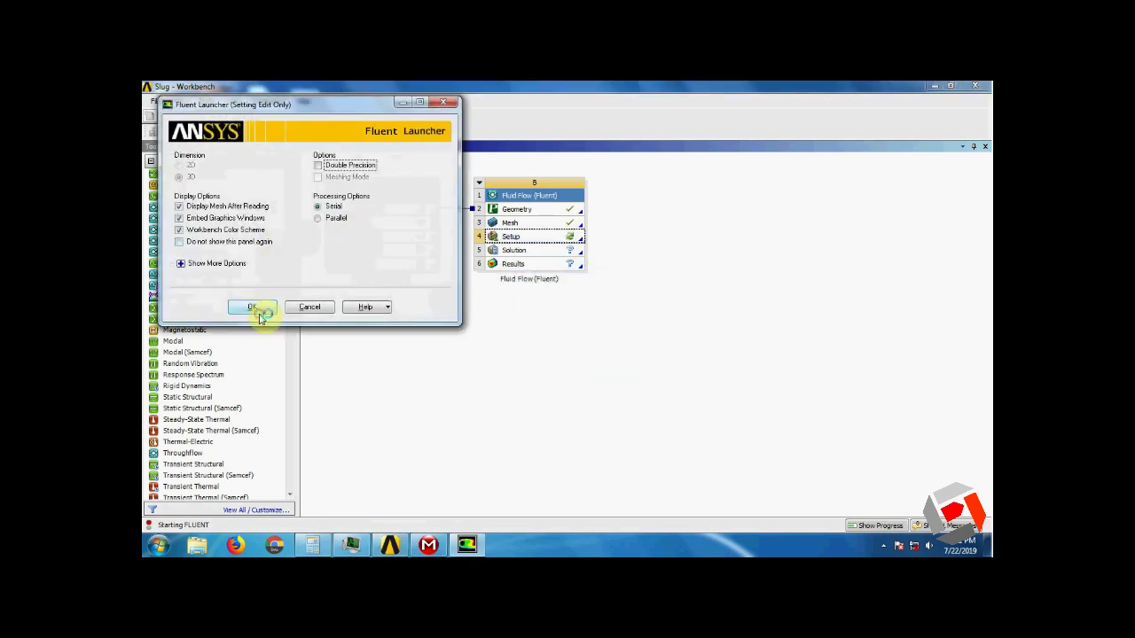
left_click(255, 307)
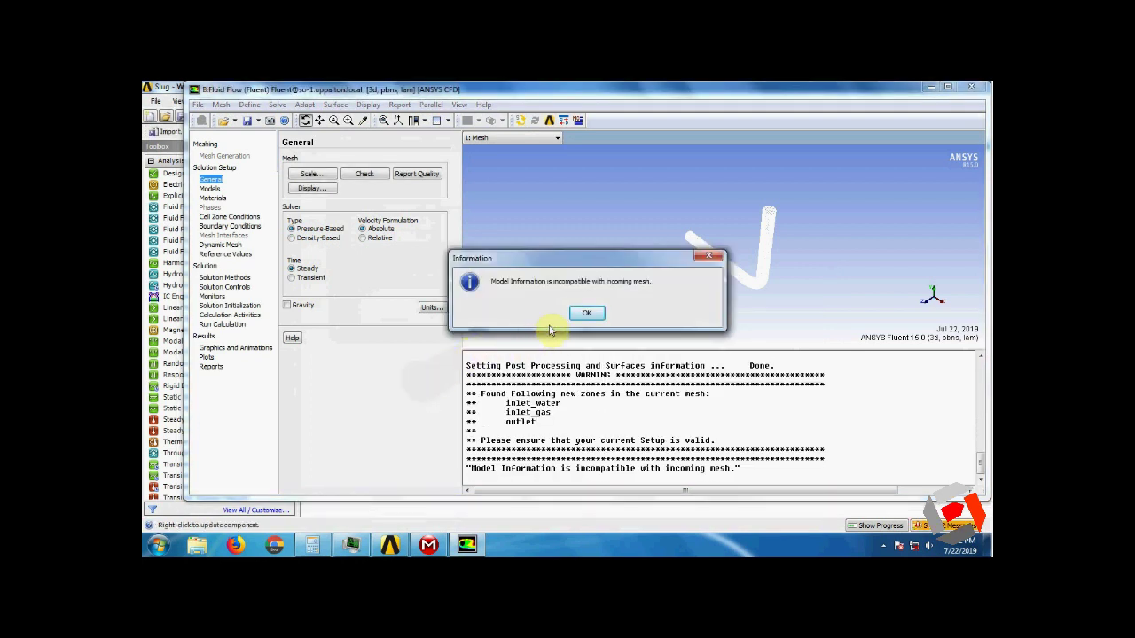
Set the solver to transient with gravity enabled at Y = -9.81 m/s²
left_click(587, 314)
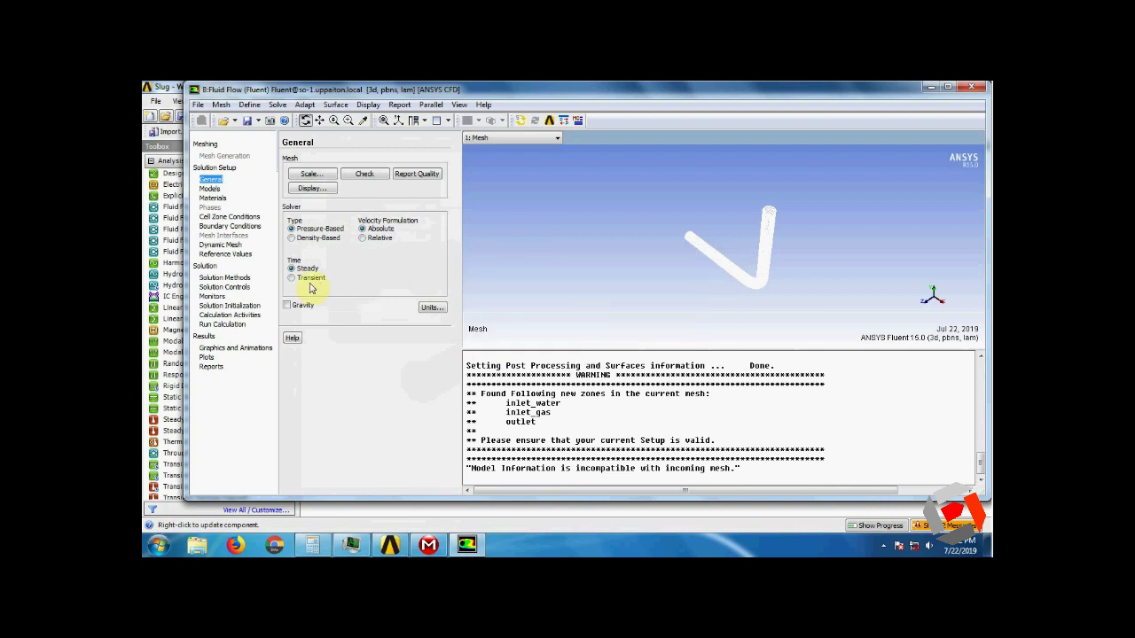
left_click(310, 281)
left_click(302, 306)
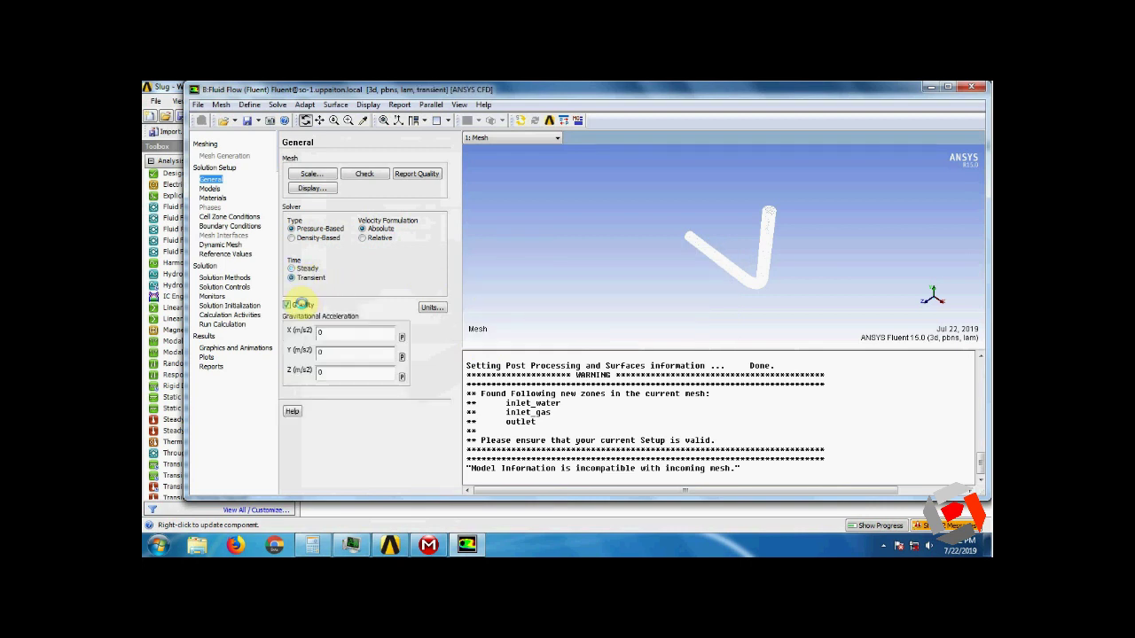
double_click(321, 353)
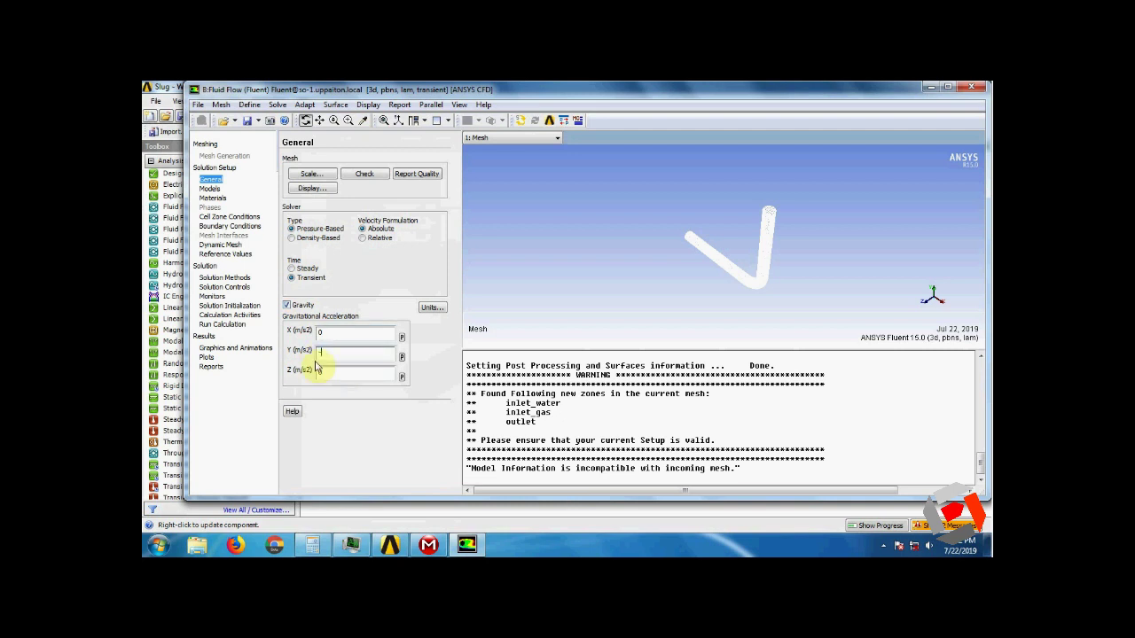
type("-9.")
type("81")
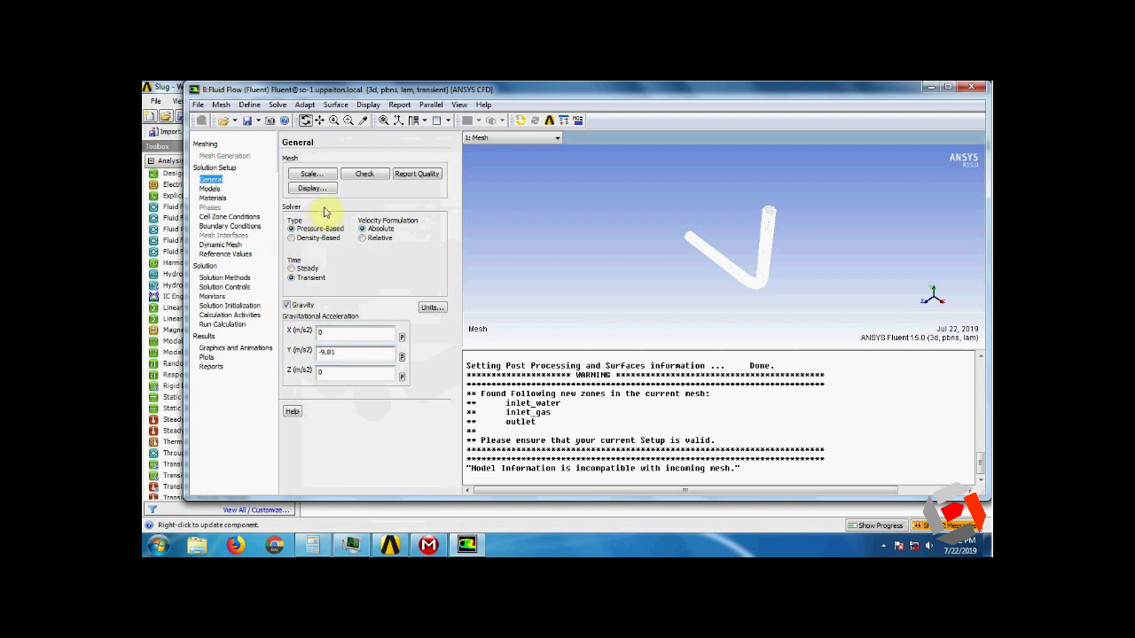
left_click(209, 188)
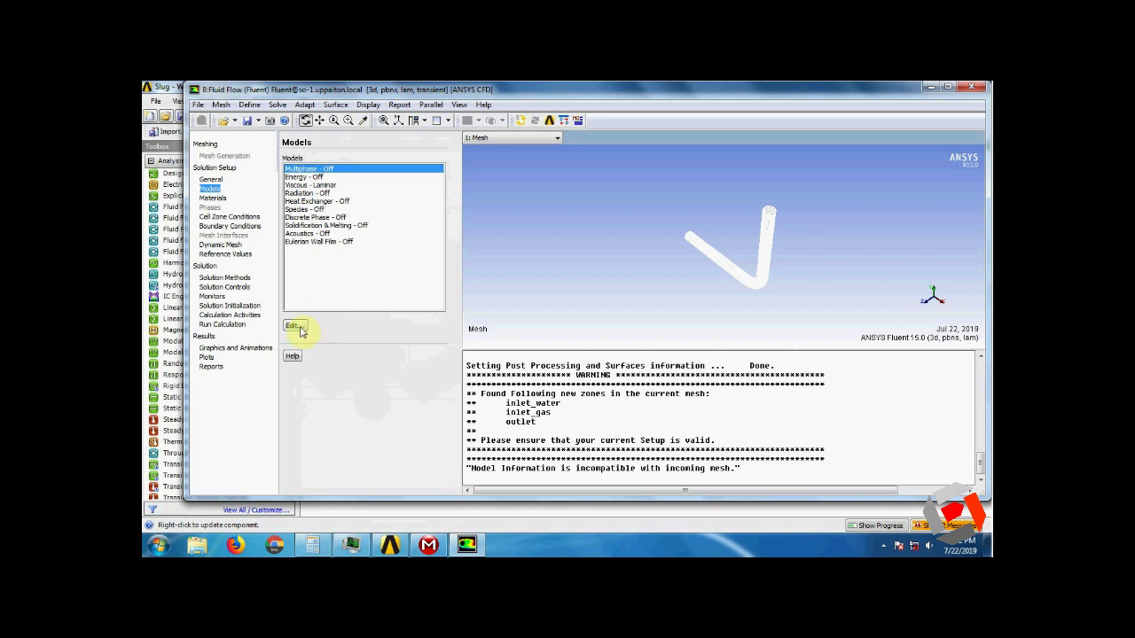
Set Multiphase to Volume of Fluid with implicit body force
double_click(328, 171)
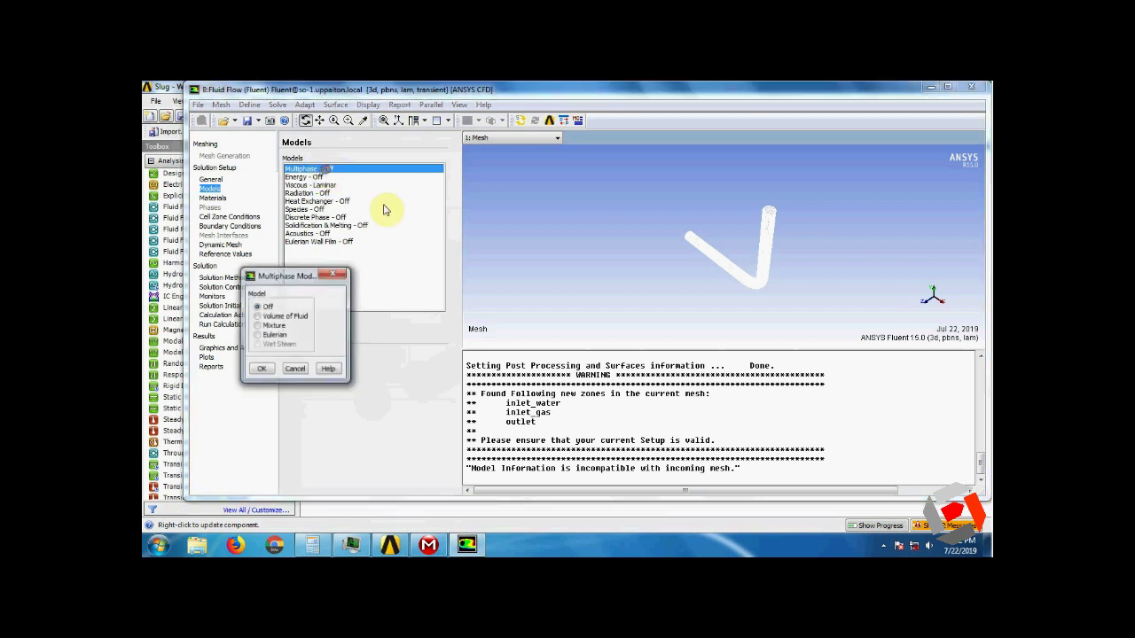
left_click(282, 317)
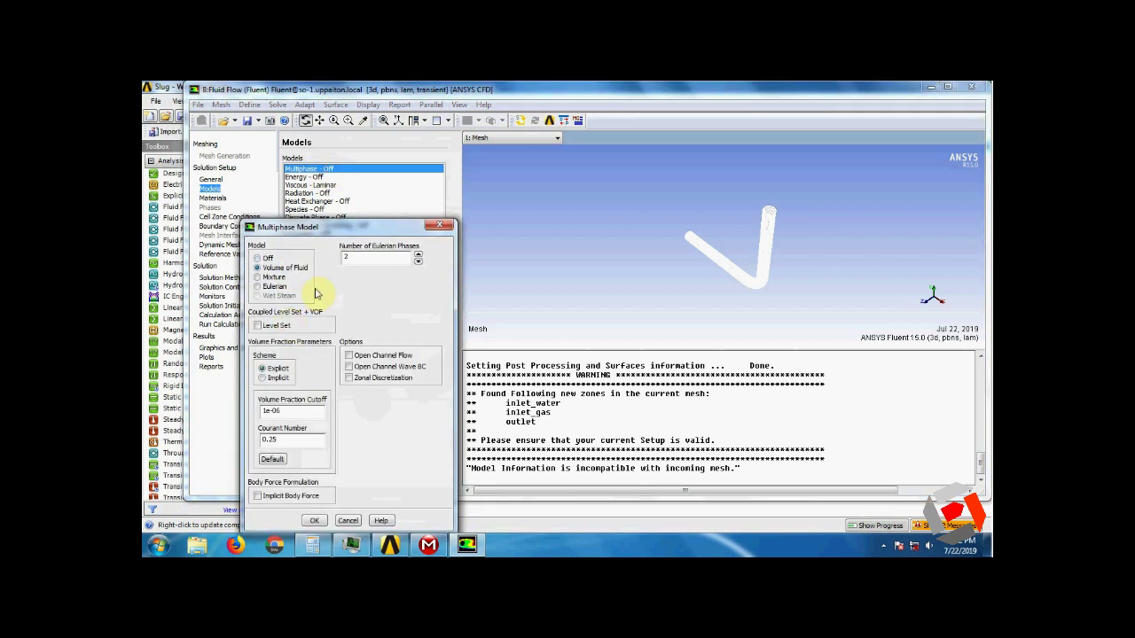
left_click_drag(329, 223, 480, 170)
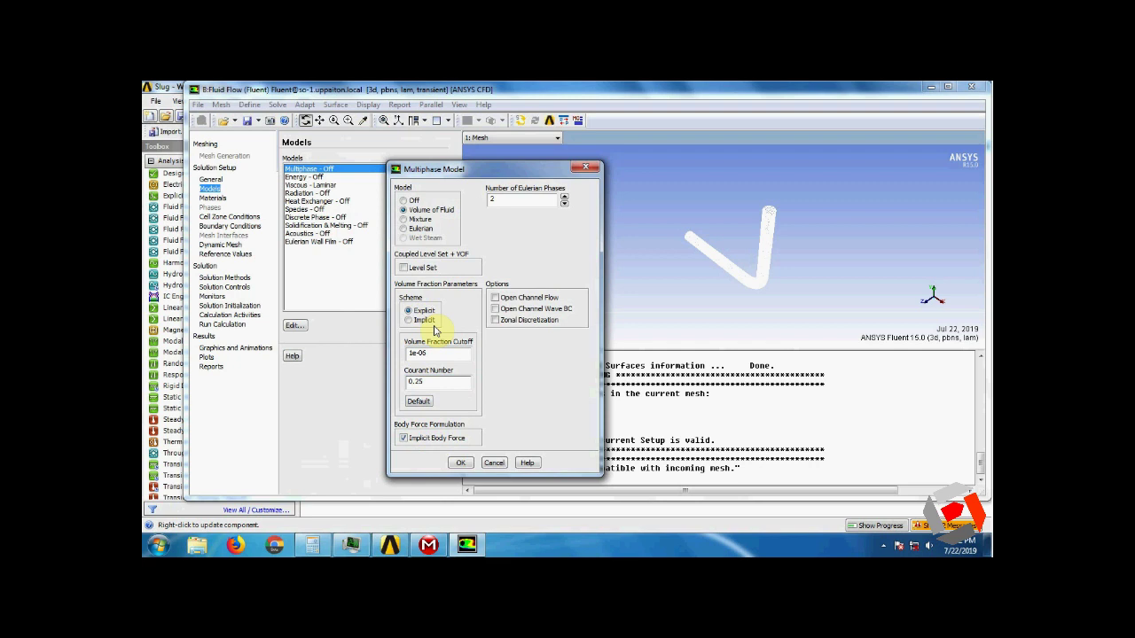
left_click(462, 461)
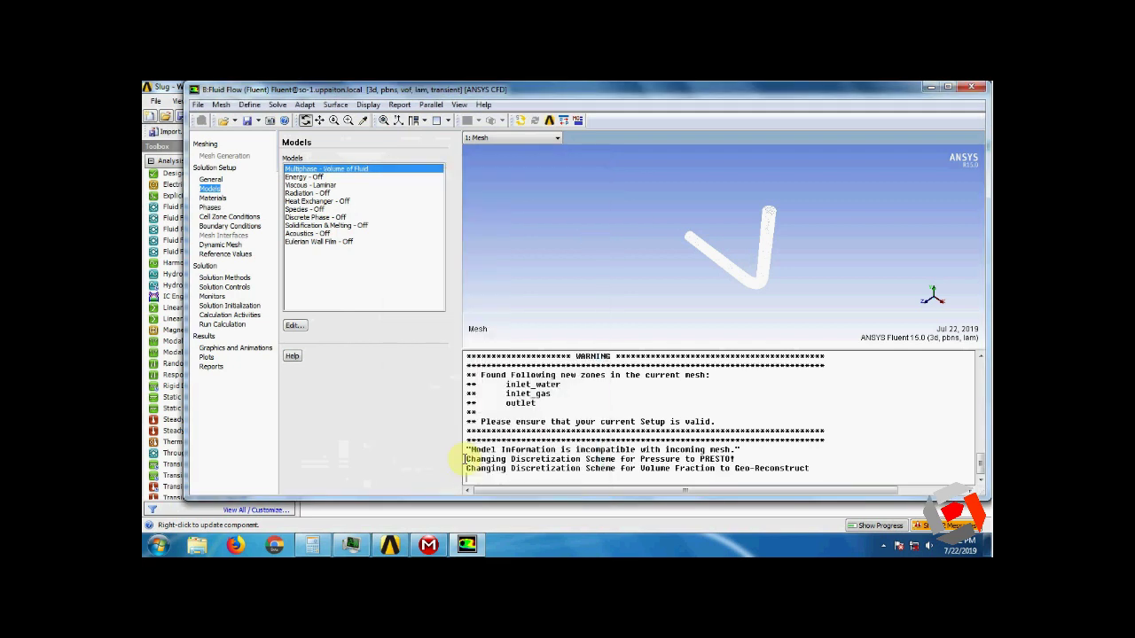
Set the Viscous model to Realizable k-epsilon with scalable wall functions
double_click(312, 185)
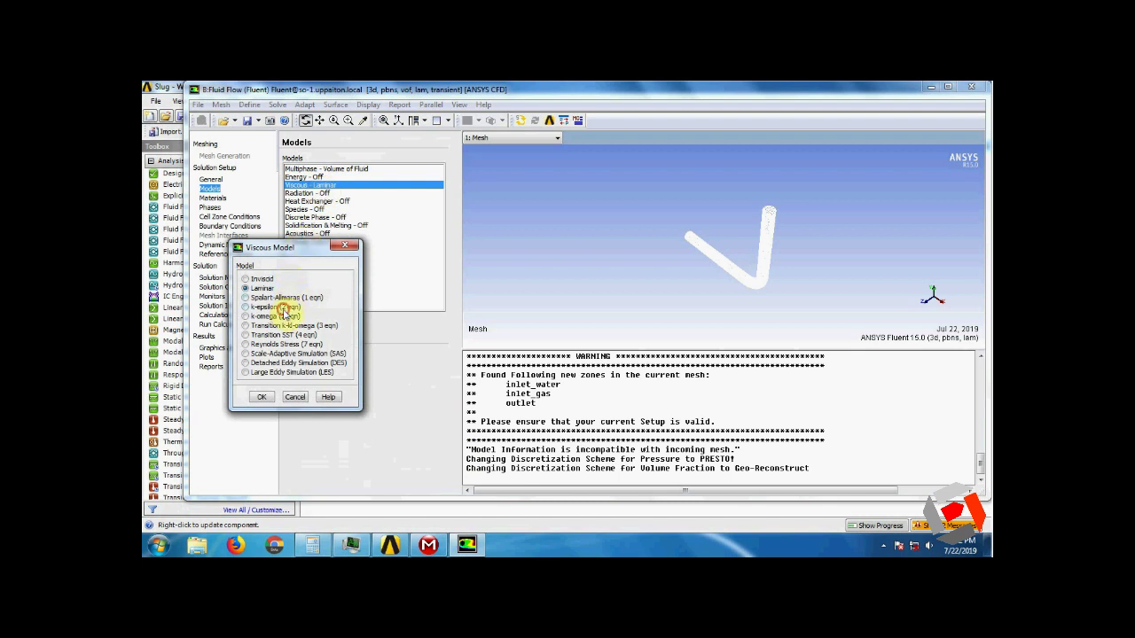
left_click(282, 308)
left_click(269, 381)
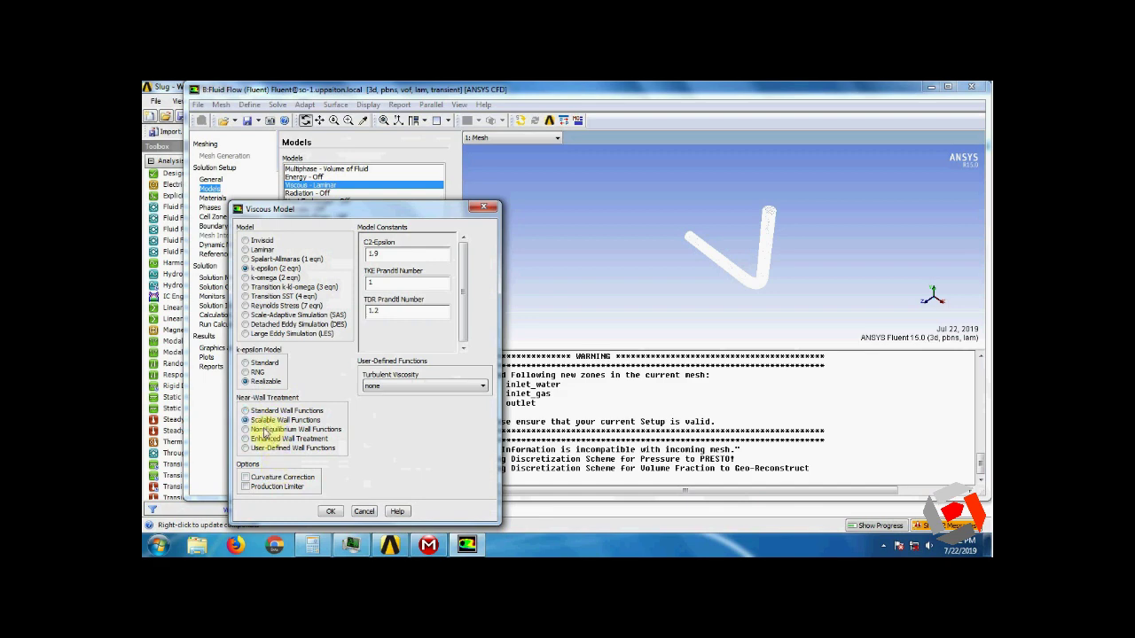
left_click(329, 512)
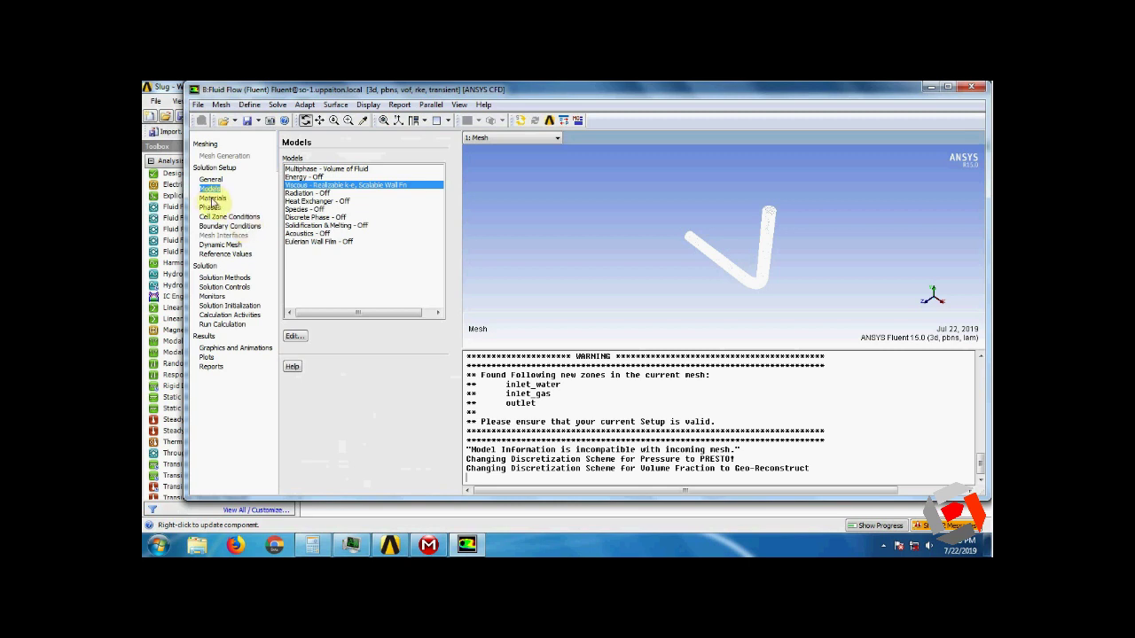
Copy water-liquid (h2o<l>) from the Fluent database into the case's fluid materials
left_click(213, 199)
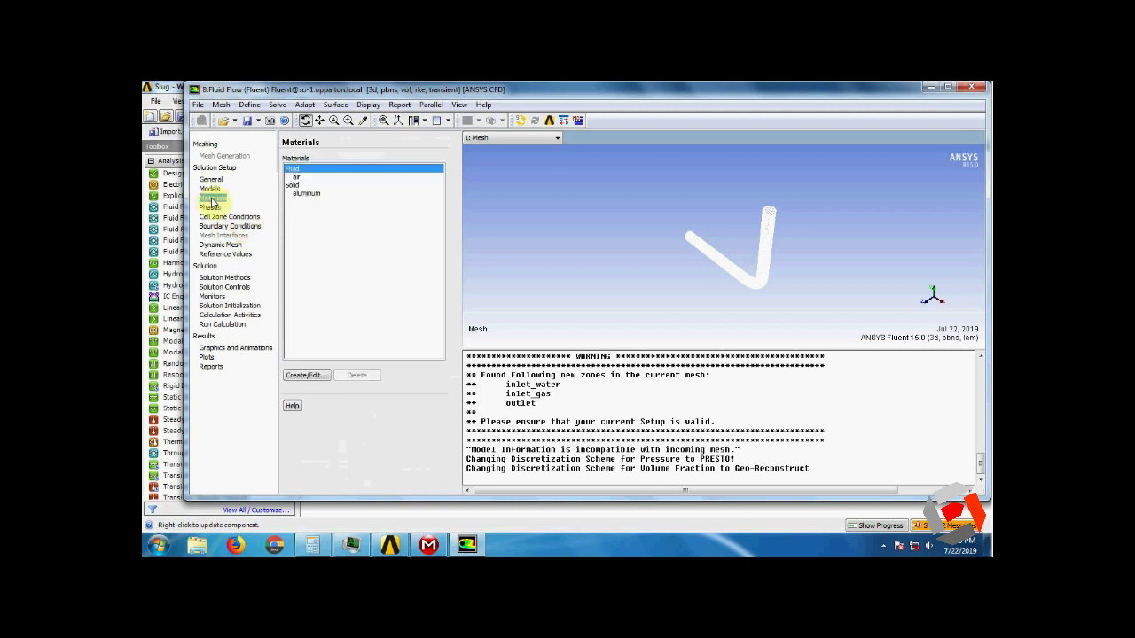
left_click(304, 375)
left_click(531, 293)
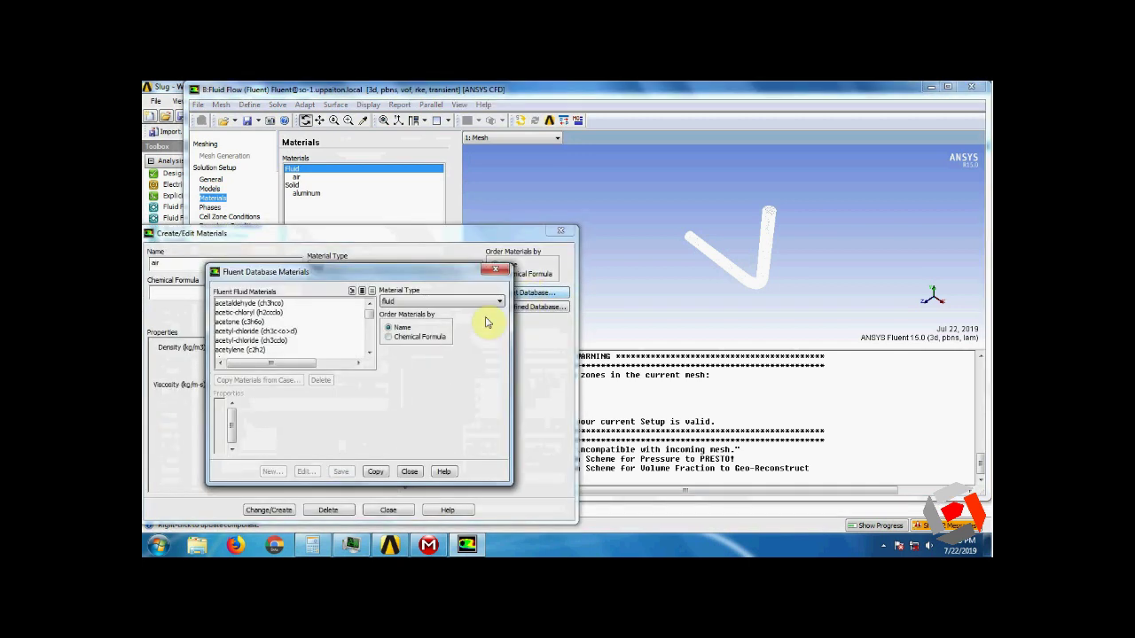
left_click_drag(369, 316, 369, 348)
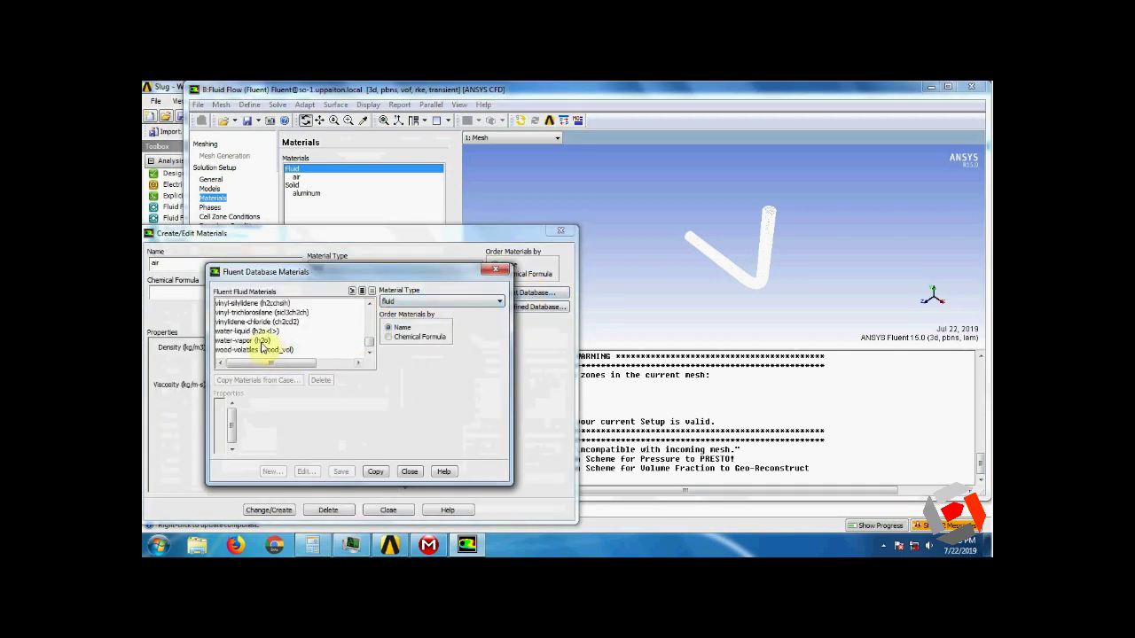
left_click(259, 333)
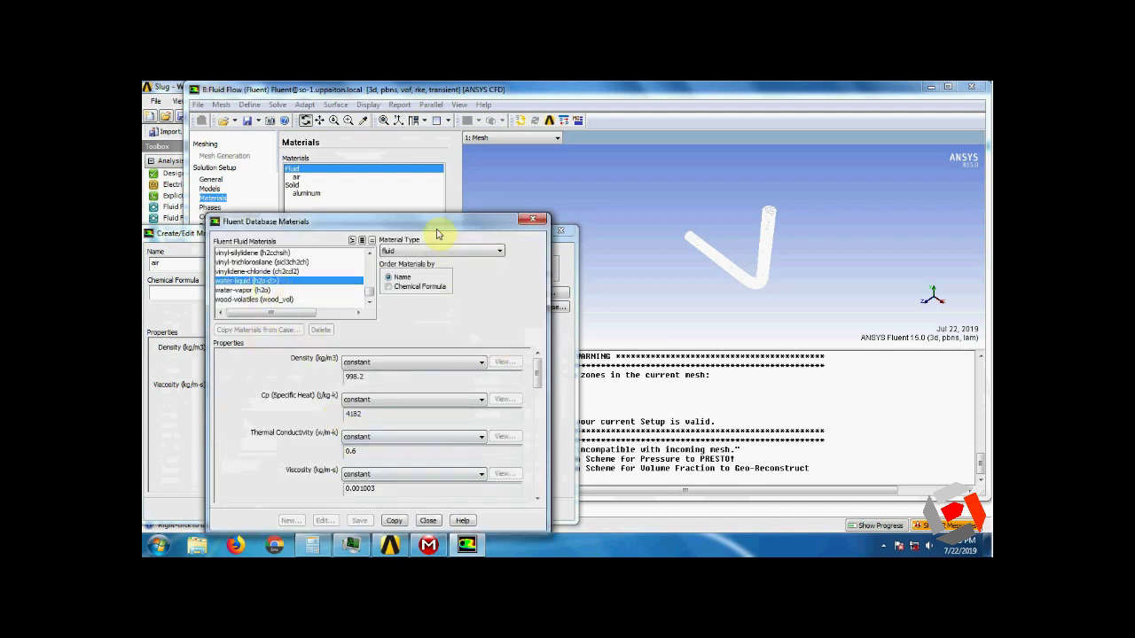
left_click_drag(433, 222, 438, 191)
left_click(400, 491)
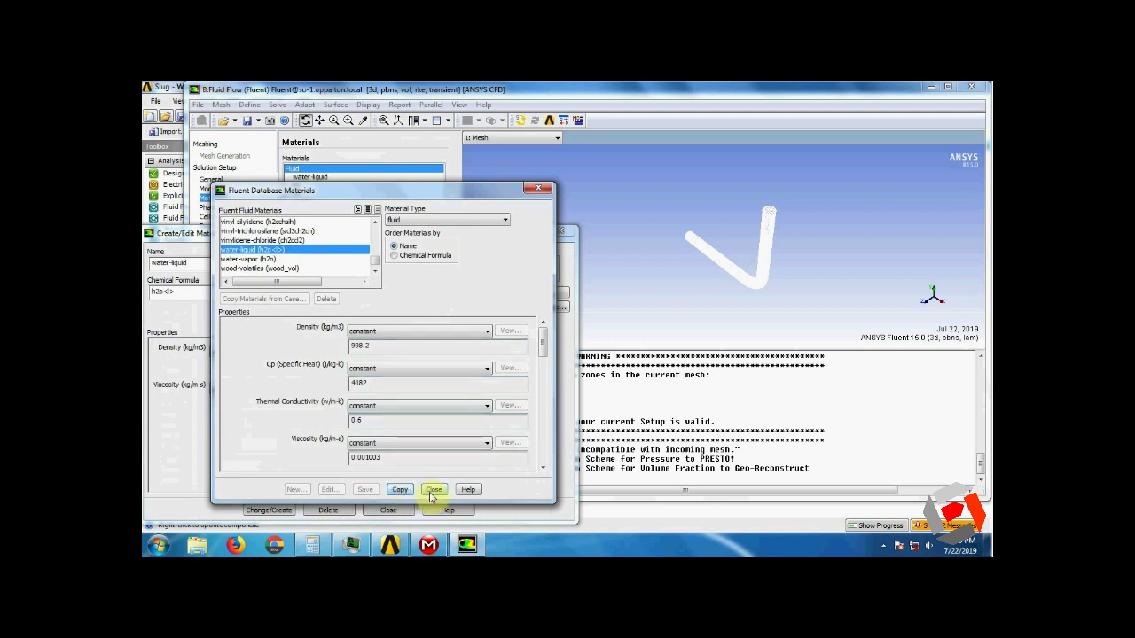
left_click(431, 490)
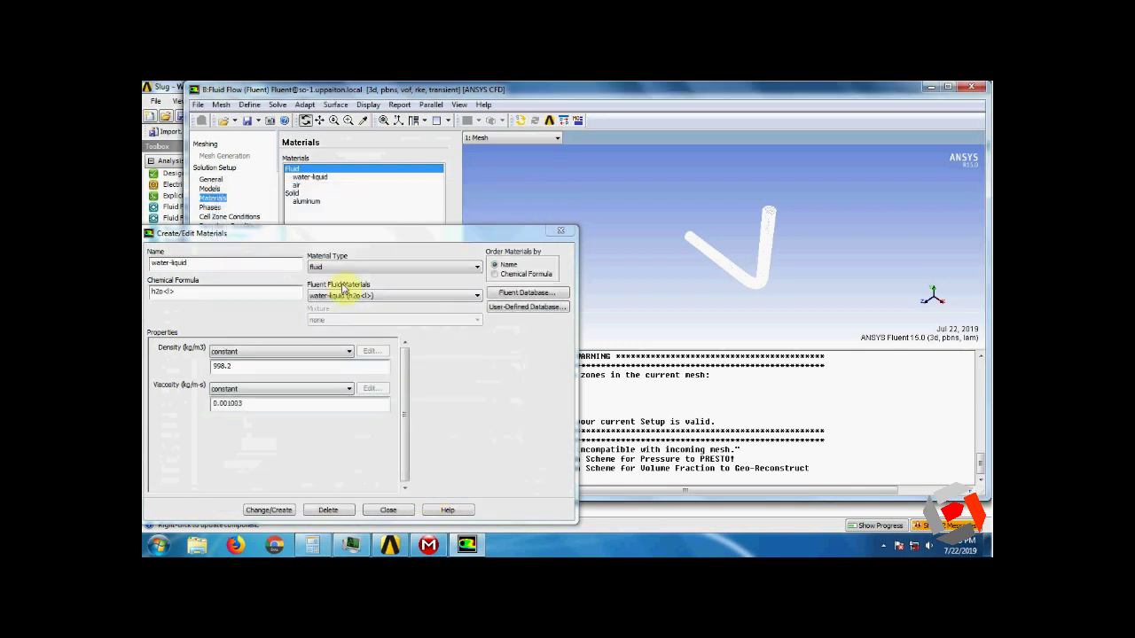
left_click(366, 299)
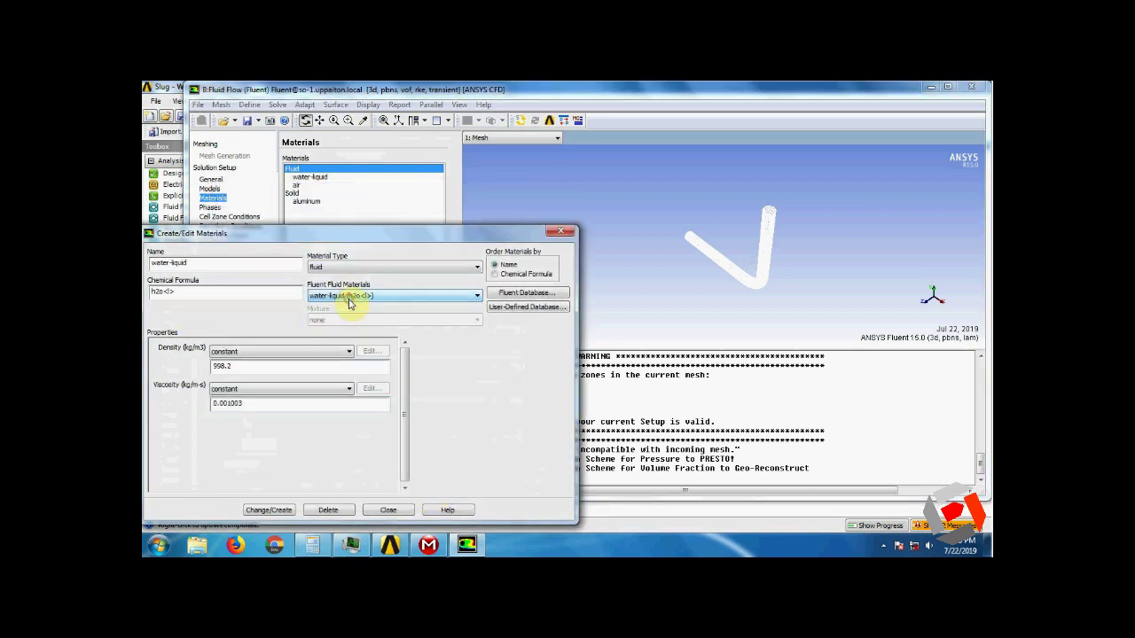
left_click(387, 510)
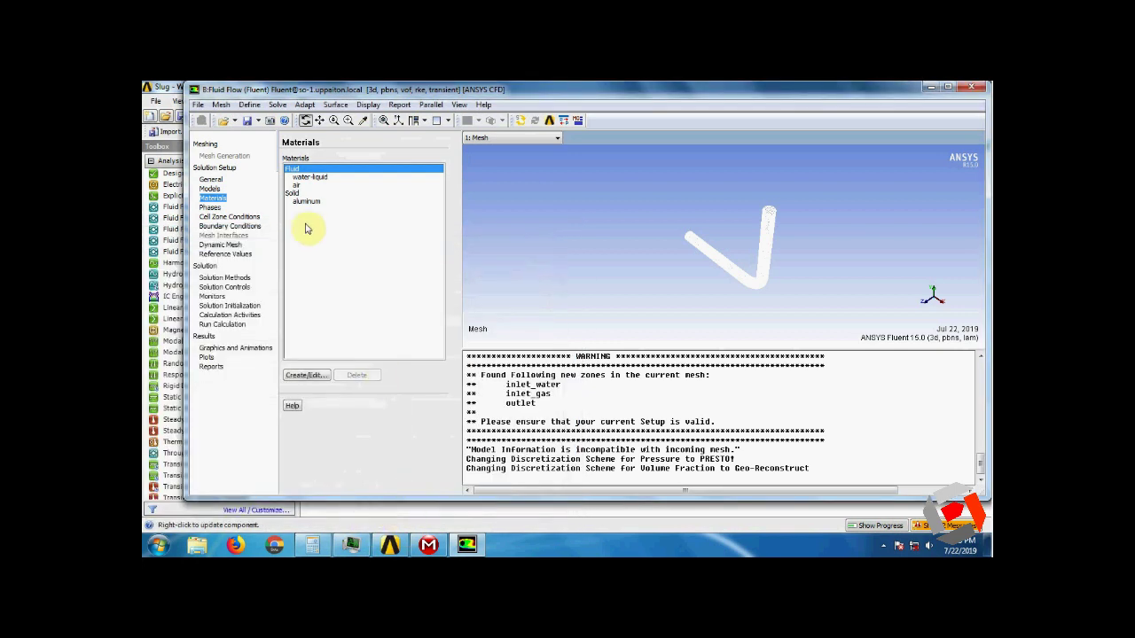
left_click(315, 178)
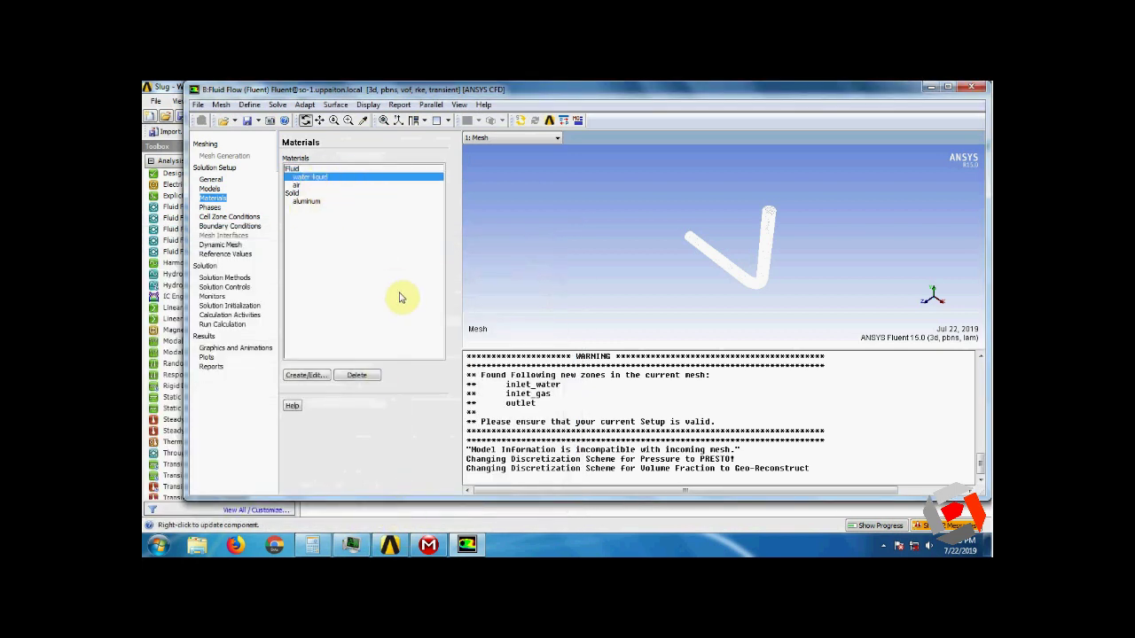
Rename the primary phase to air, keeping air as its material
left_click(211, 208)
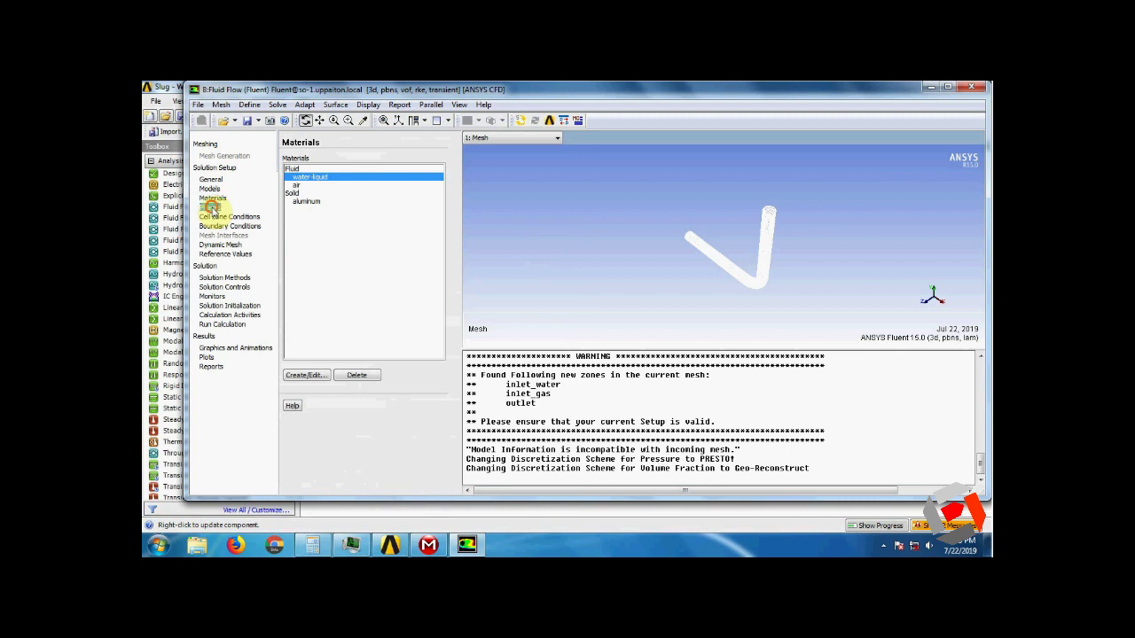
left_click(947, 89)
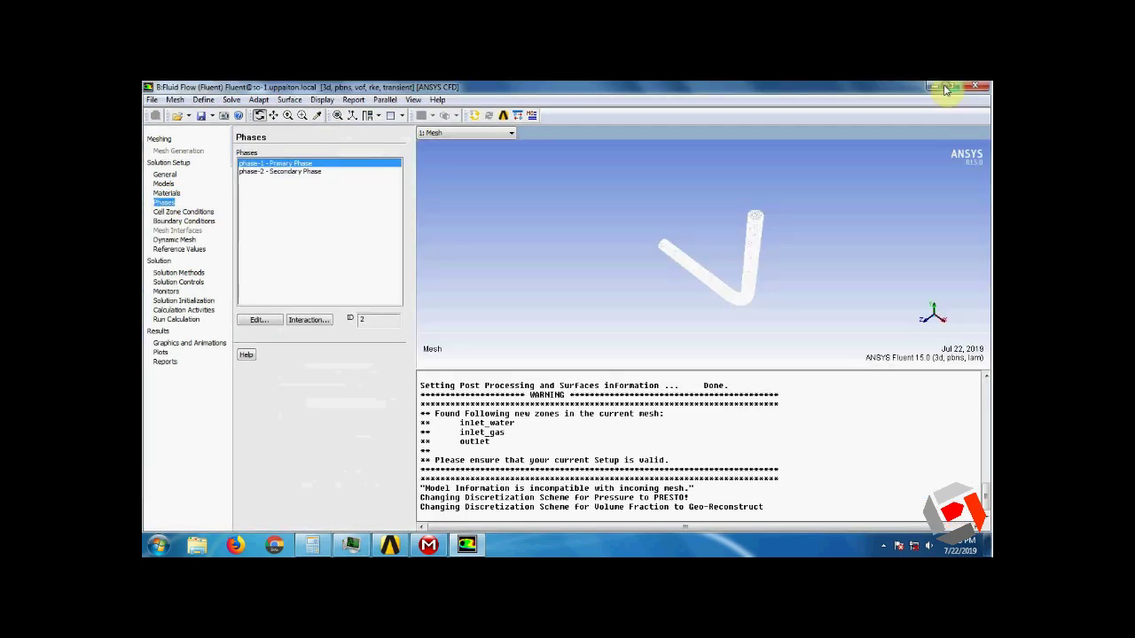
left_click(261, 321)
left_click(222, 331)
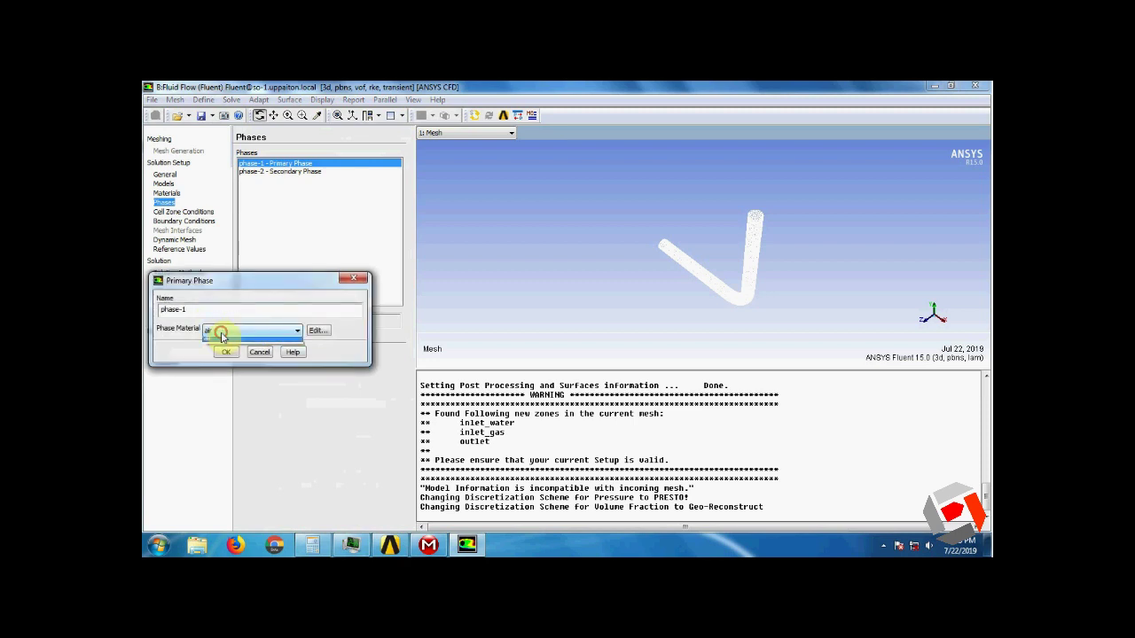
left_click(217, 330)
double_click(195, 310)
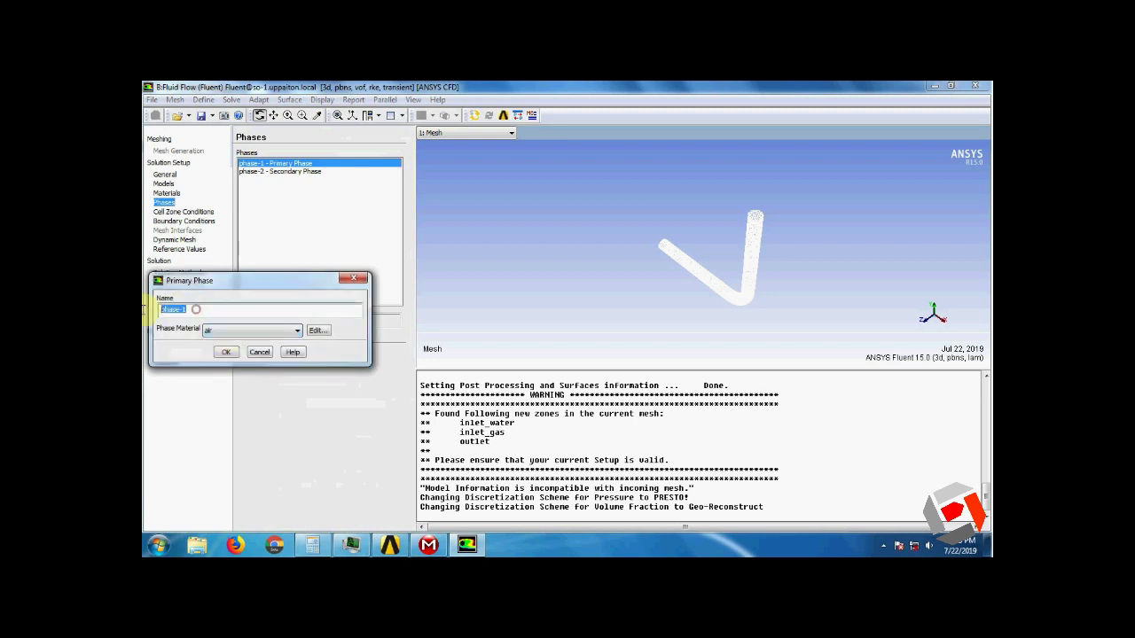
type("air")
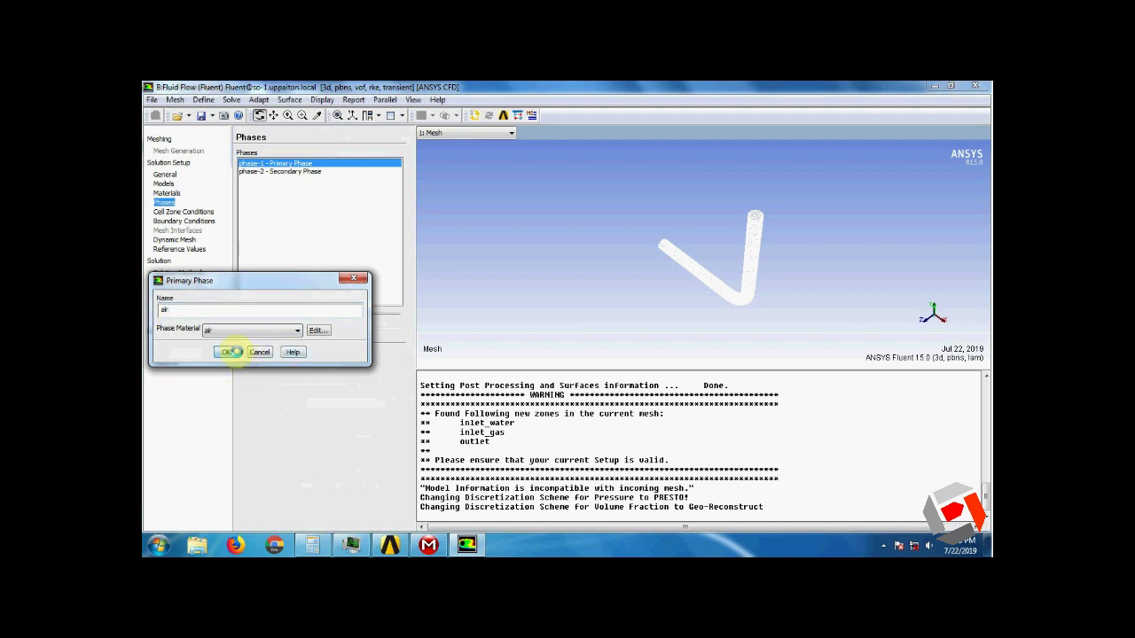
left_click(225, 352)
Rename the secondary phase to water
left_click(282, 171)
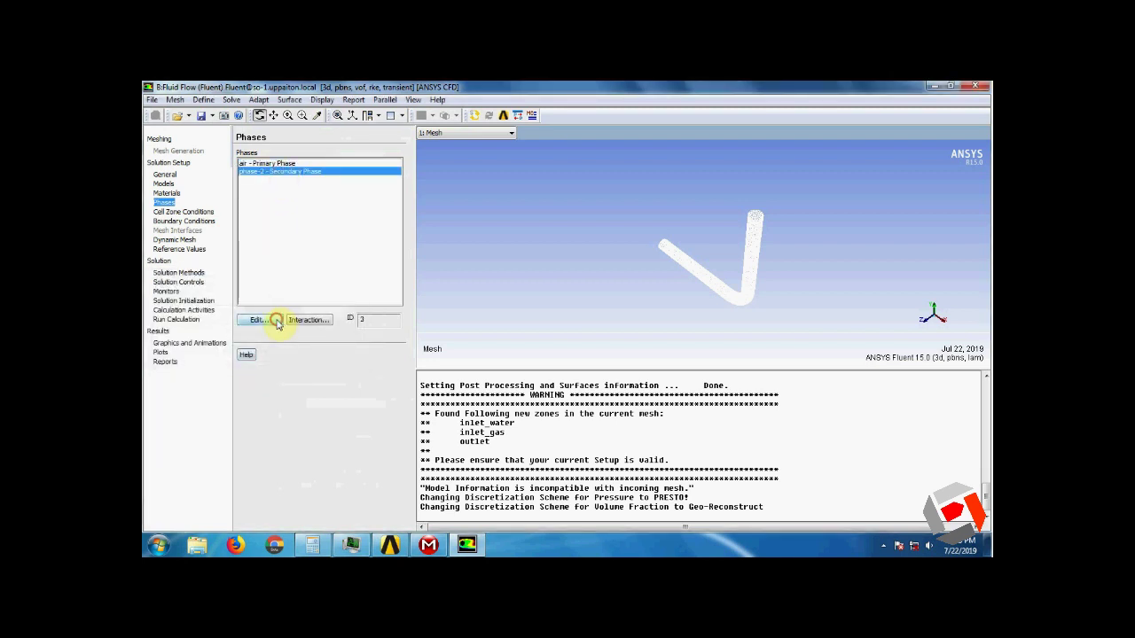
left_click(277, 321)
left_click_drag(197, 309, 144, 310)
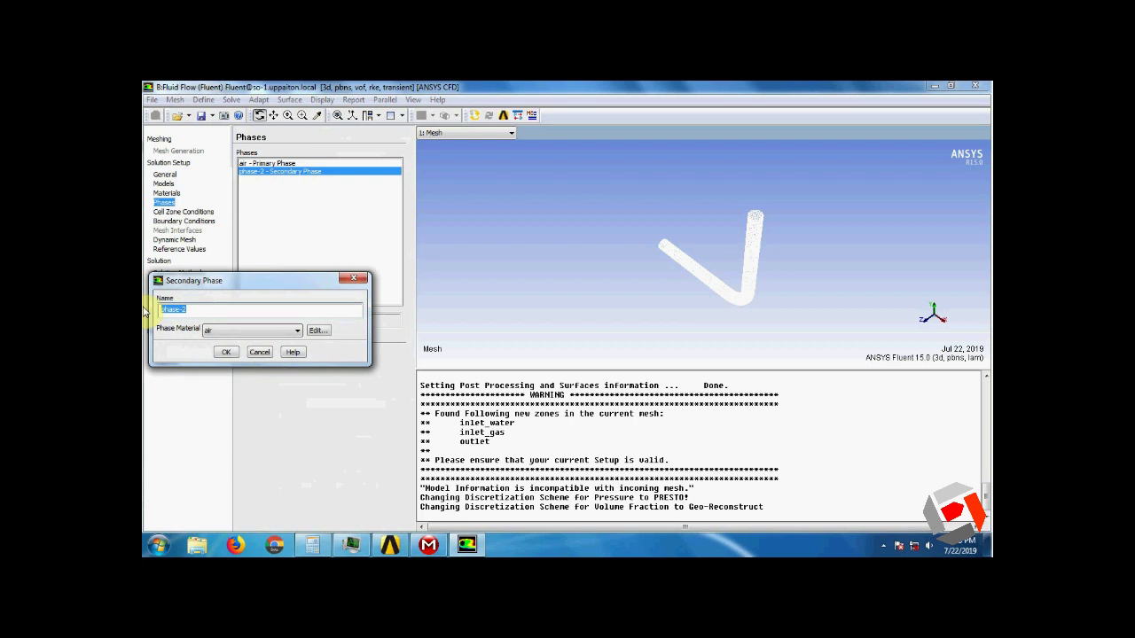
type("water")
left_click(229, 354)
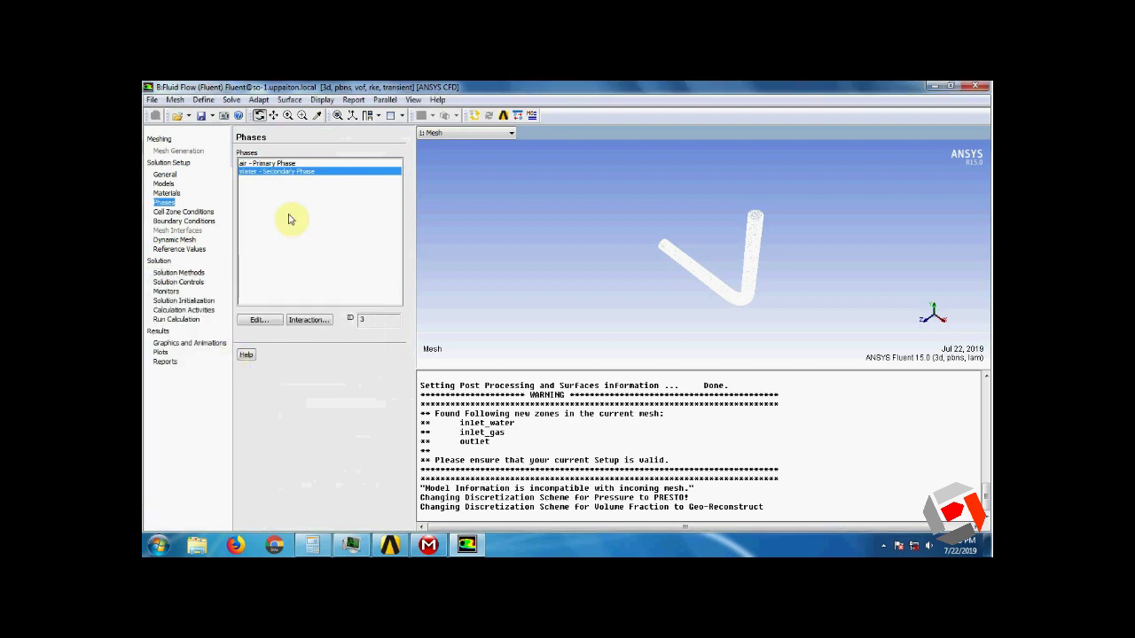
Enable water–air surface tension with a constant 0.72 coefficient, then go to Cell Zone Conditions
left_click(308, 321)
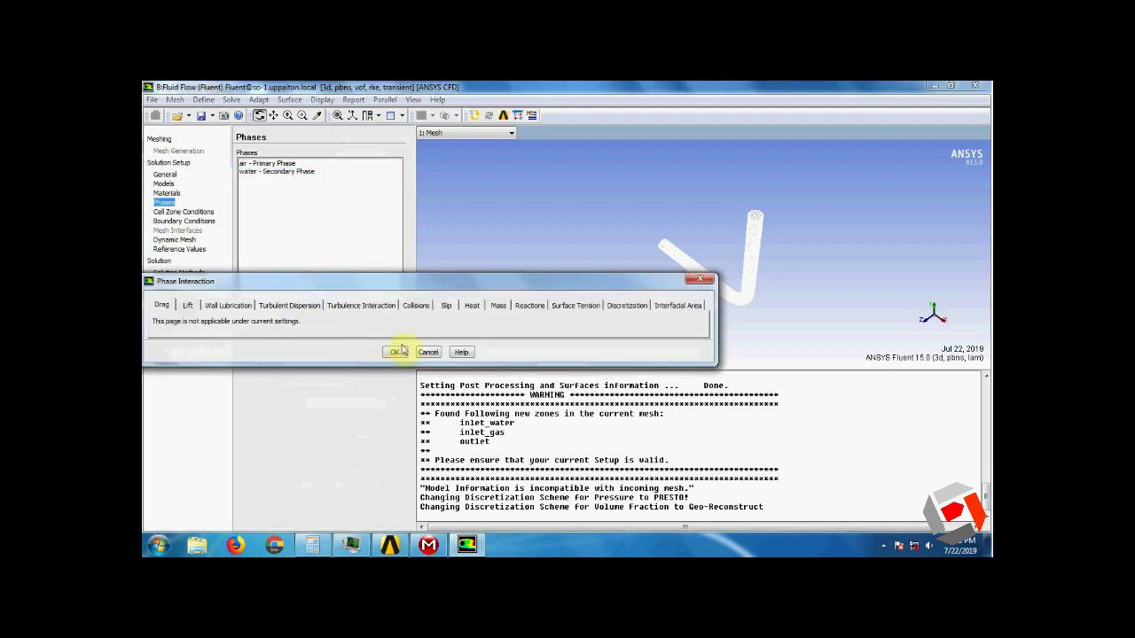
left_click(577, 307)
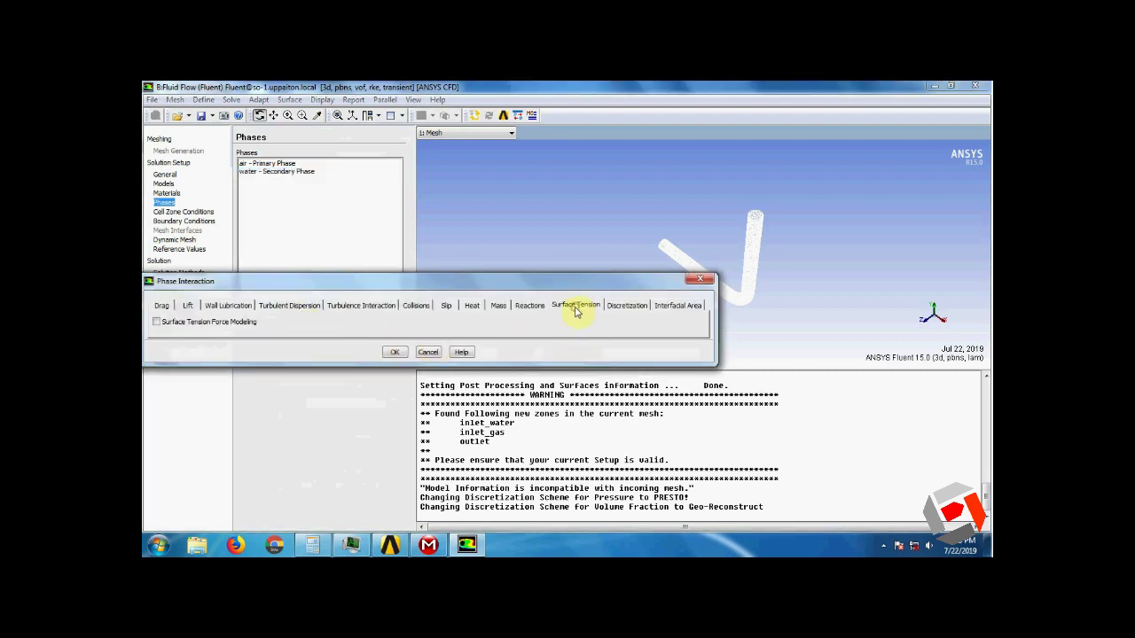
left_click(251, 323)
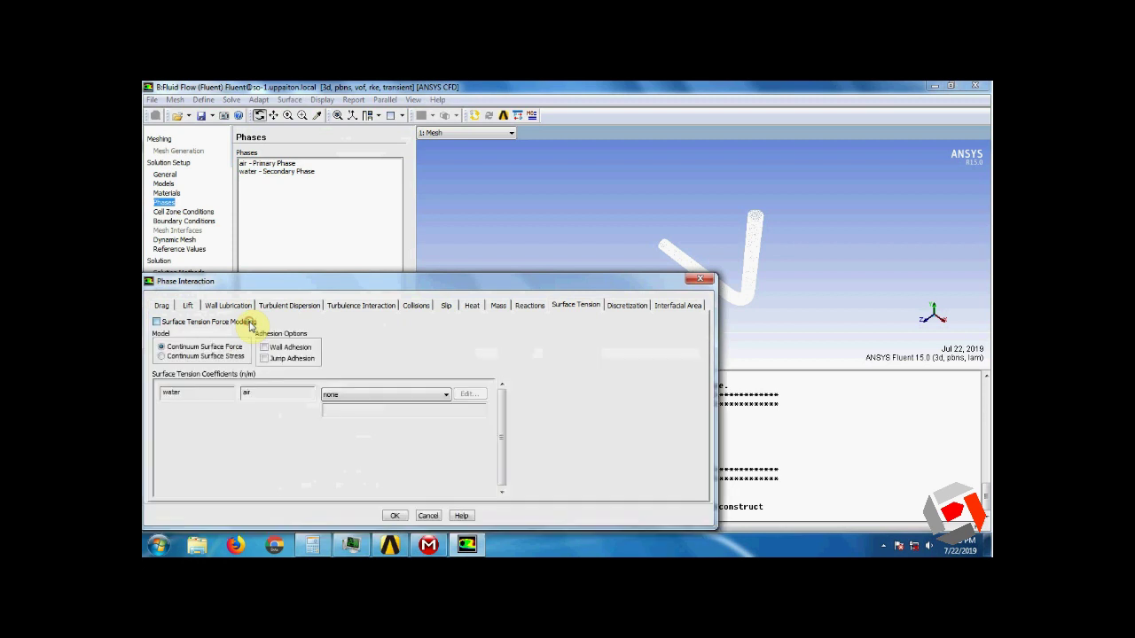
left_click(355, 395)
left_click(353, 415)
type("0.72")
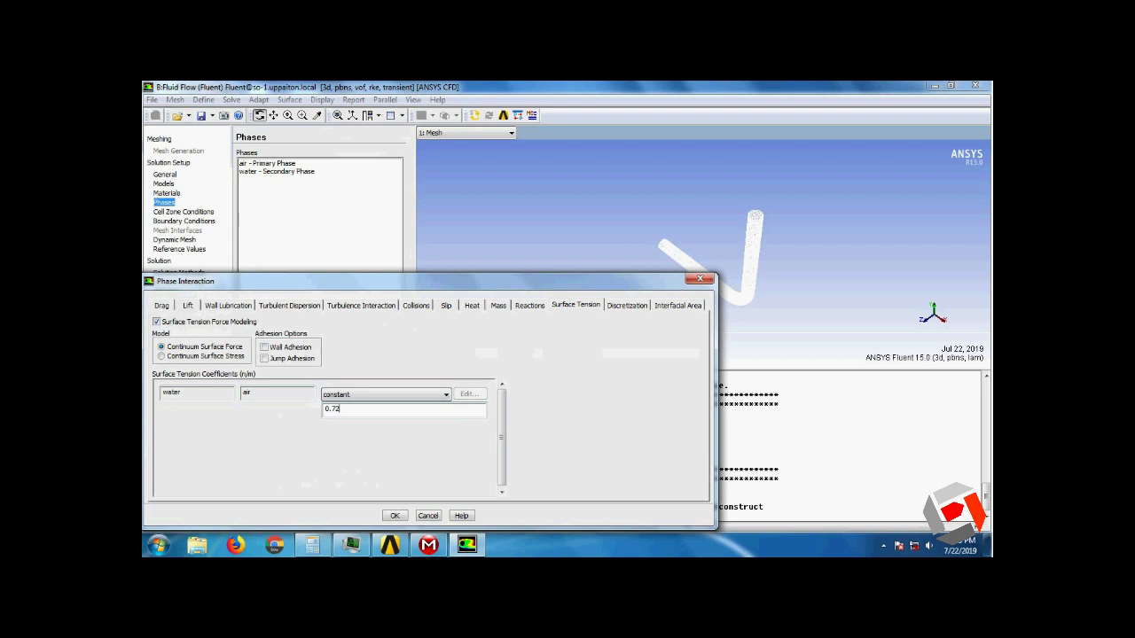
left_click(394, 515)
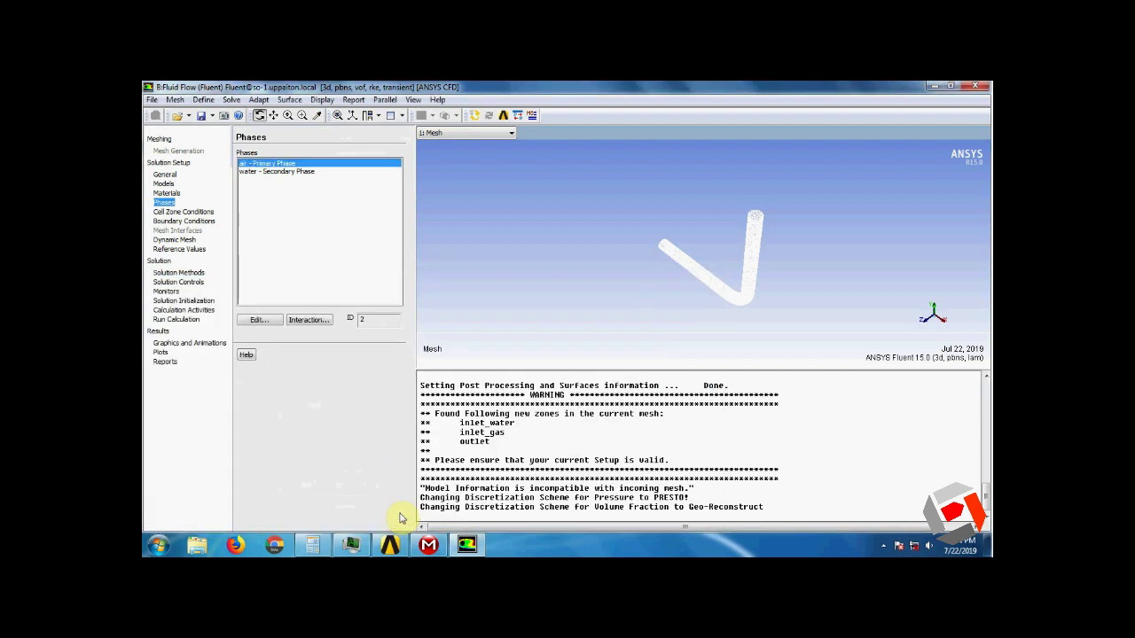
left_click(197, 213)
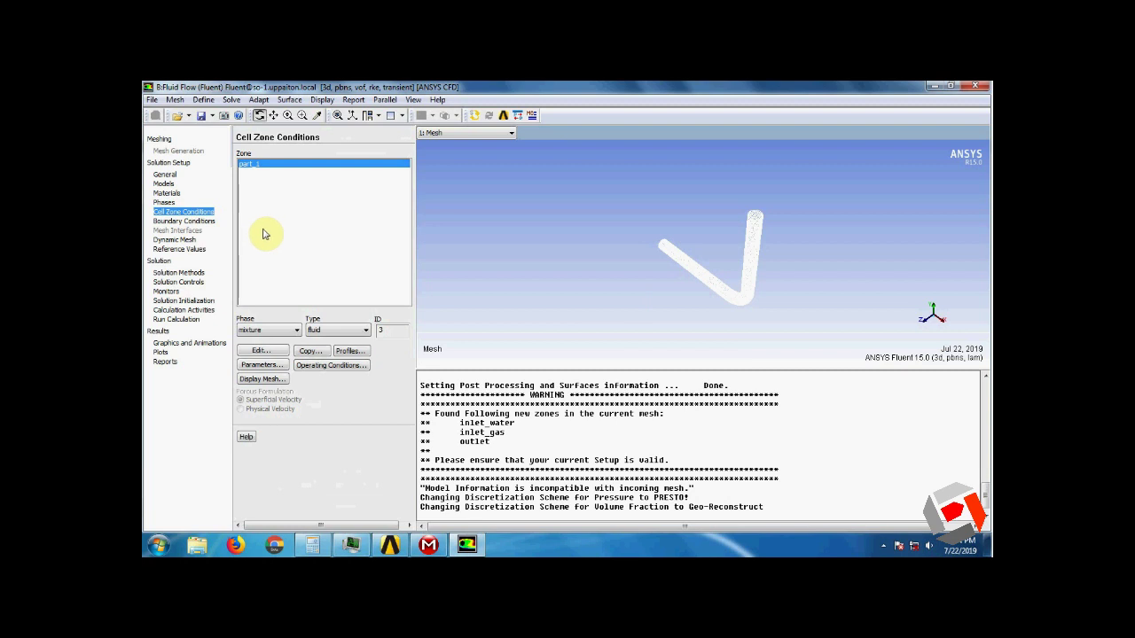
Give the inlet_gas velocity inlet a 0.6 m/s velocity magnitude
left_click(193, 222)
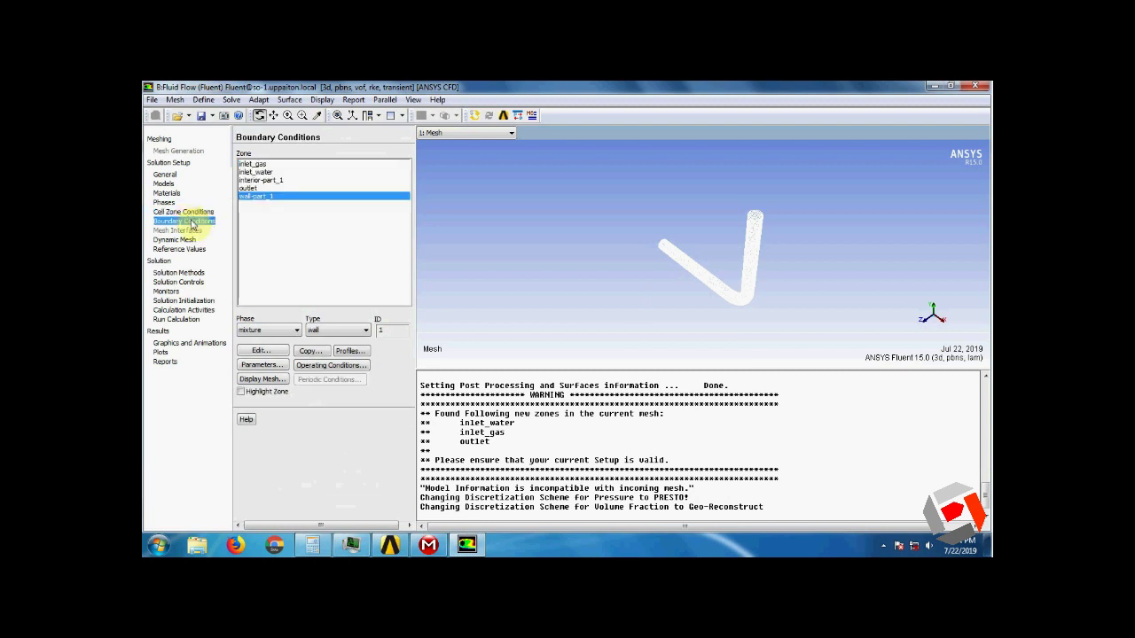
left_click(253, 166)
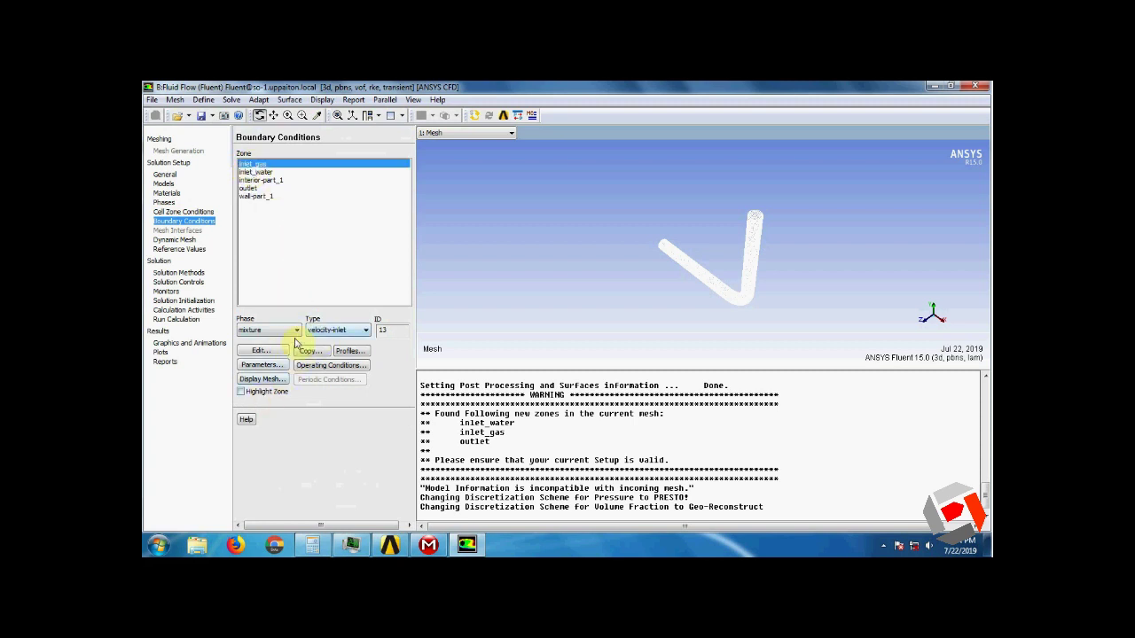
left_click(260, 350)
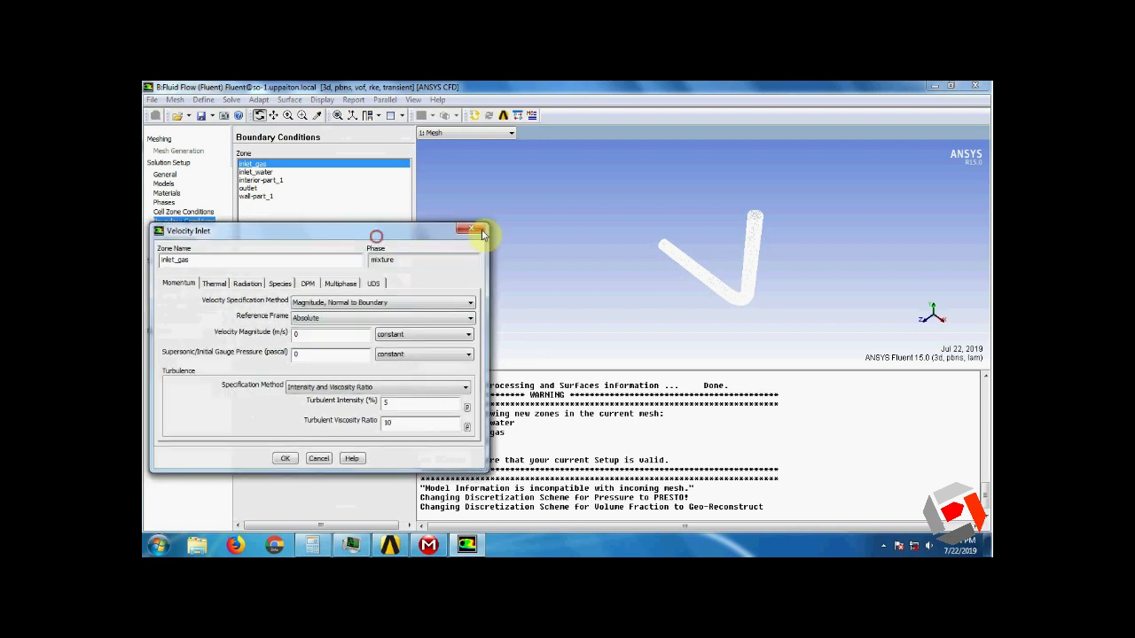
left_click_drag(483, 233, 836, 191)
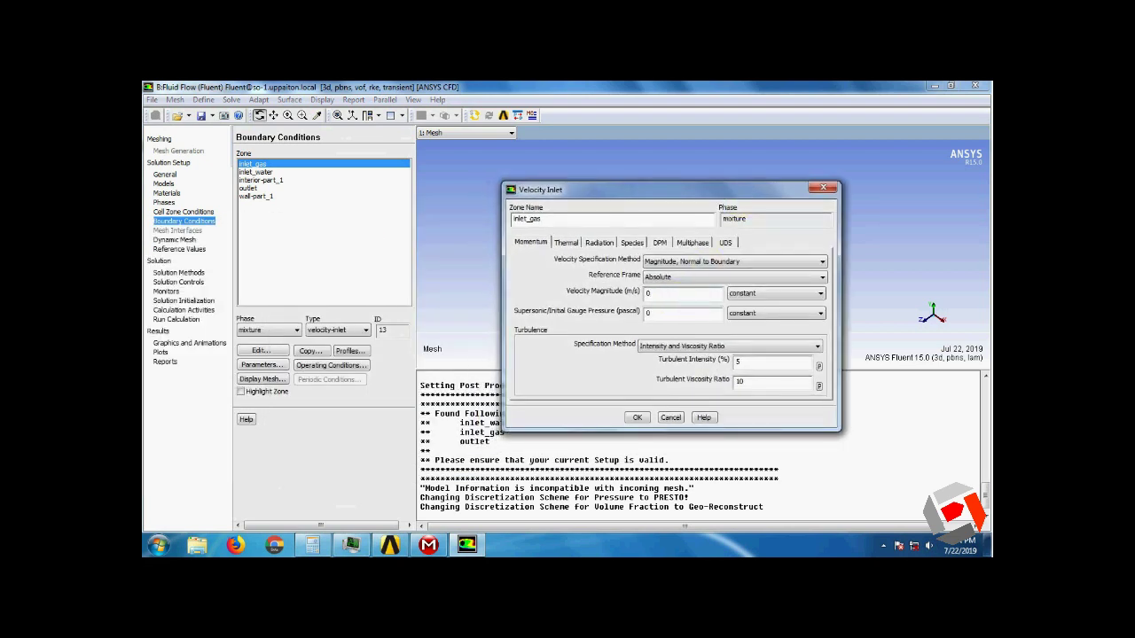
left_click(639, 416)
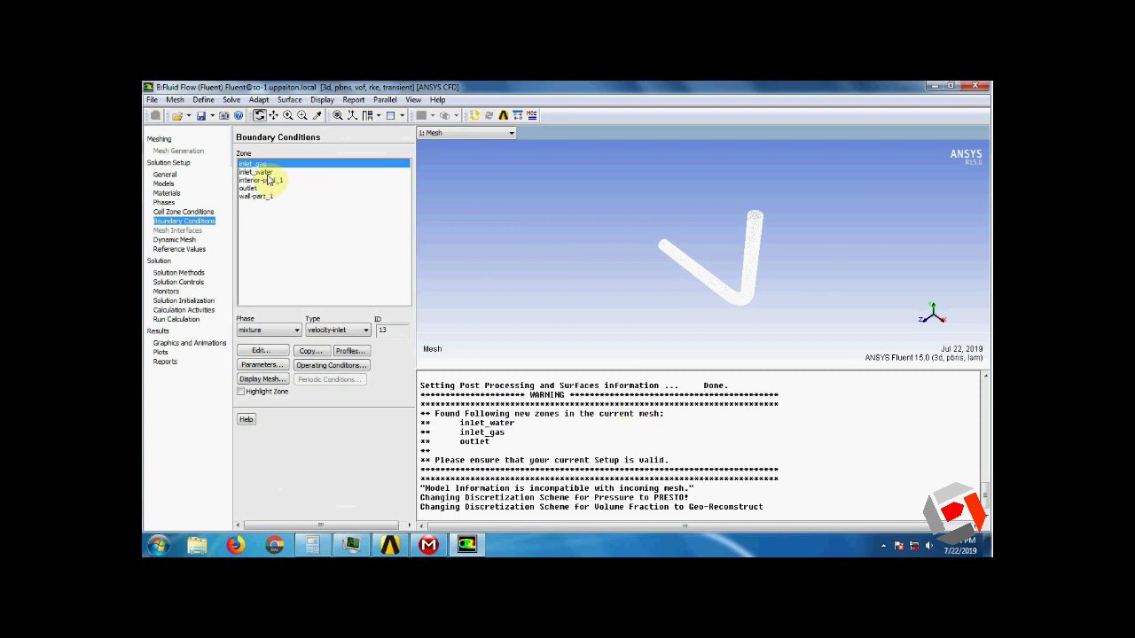
Set the water-phase volume fraction at inlet_gas to 0
left_click(288, 329)
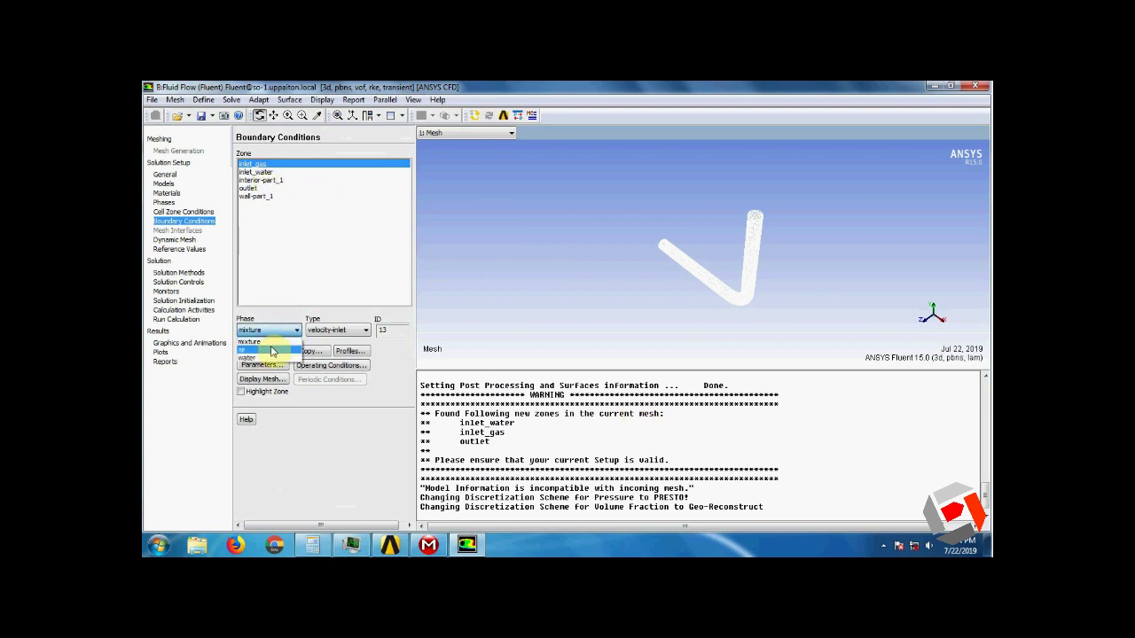
left_click(273, 351)
left_click(269, 352)
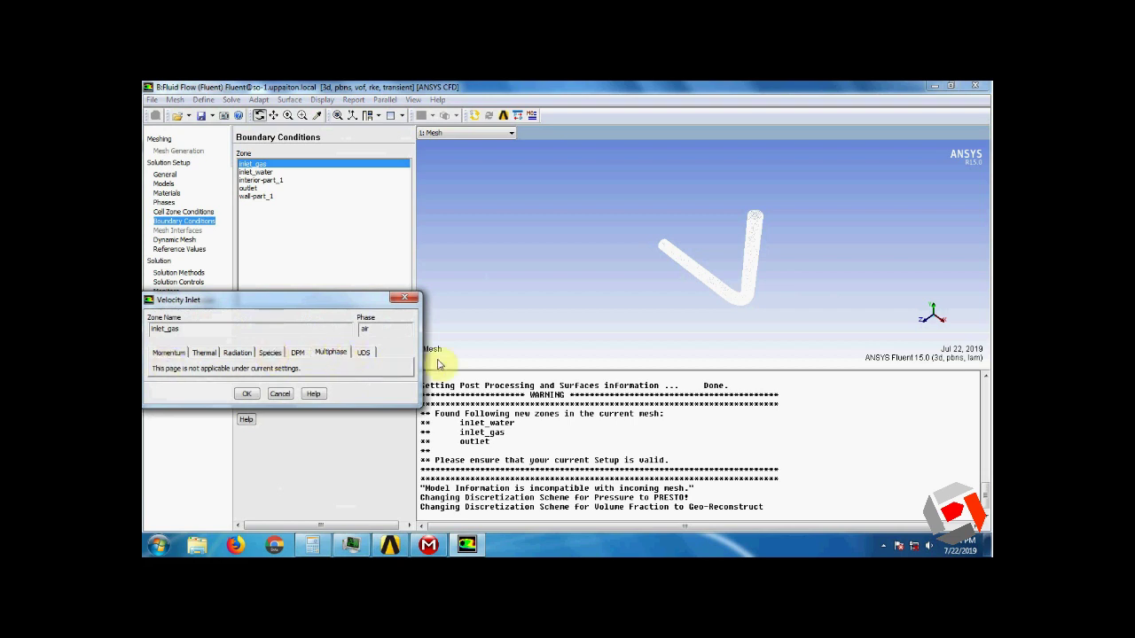
left_click(247, 394)
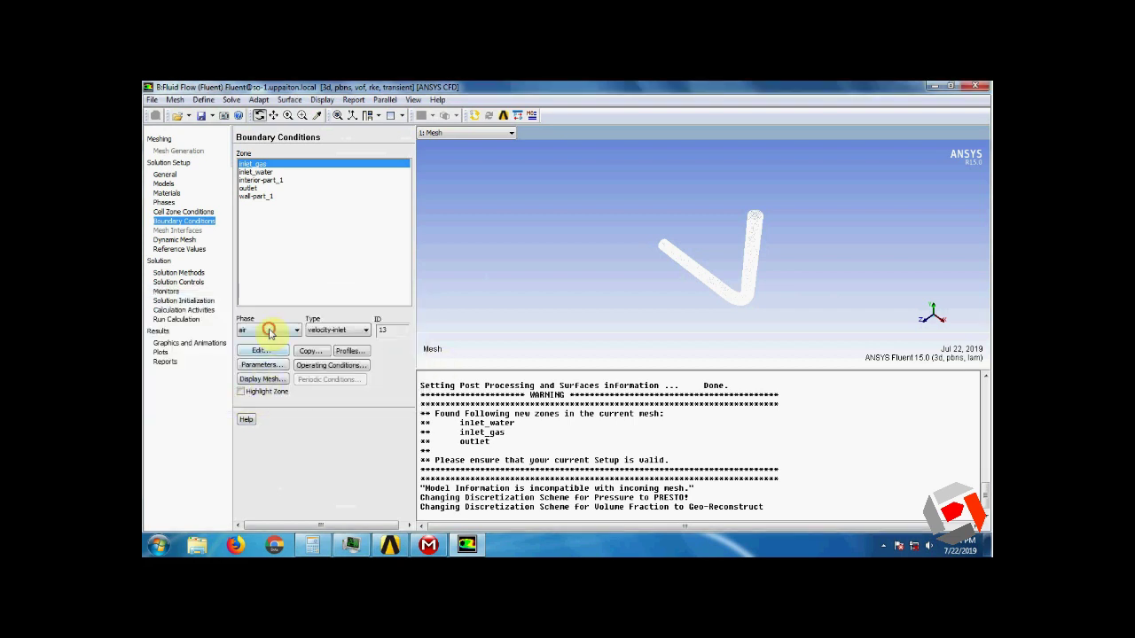
left_click(270, 329)
left_click(261, 353)
left_click(261, 352)
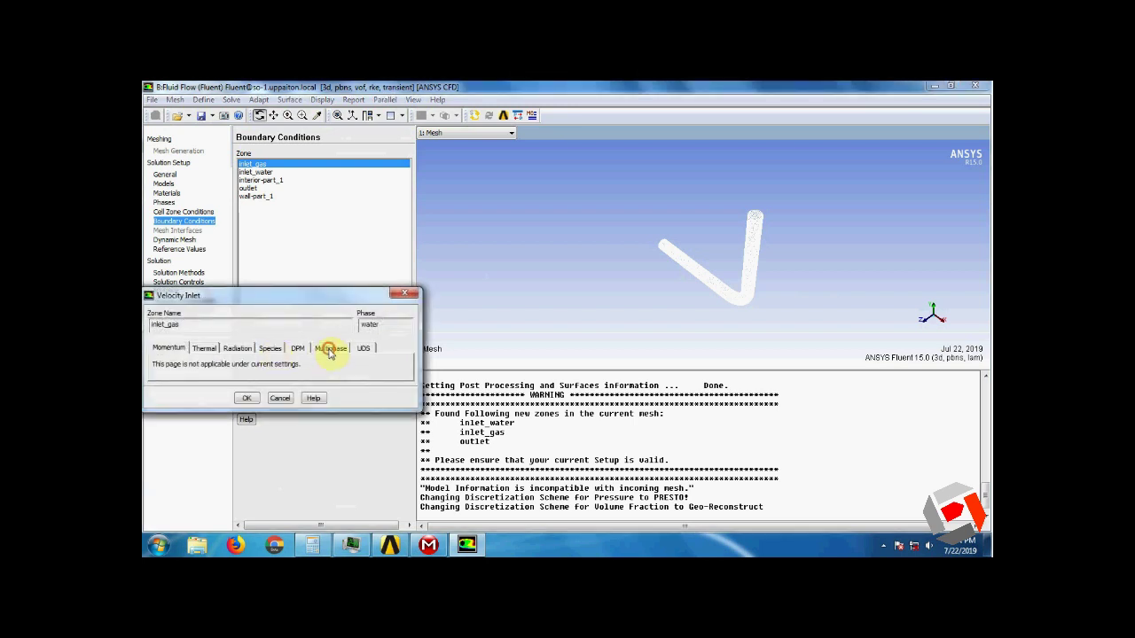
left_click(329, 348)
double_click(204, 369)
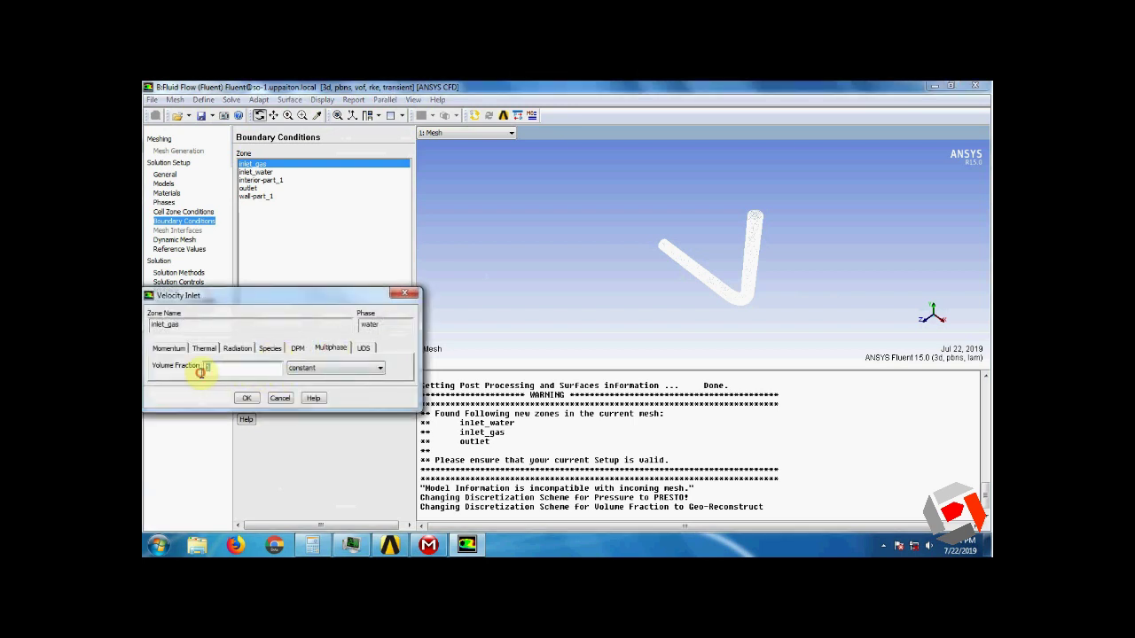
left_click(247, 399)
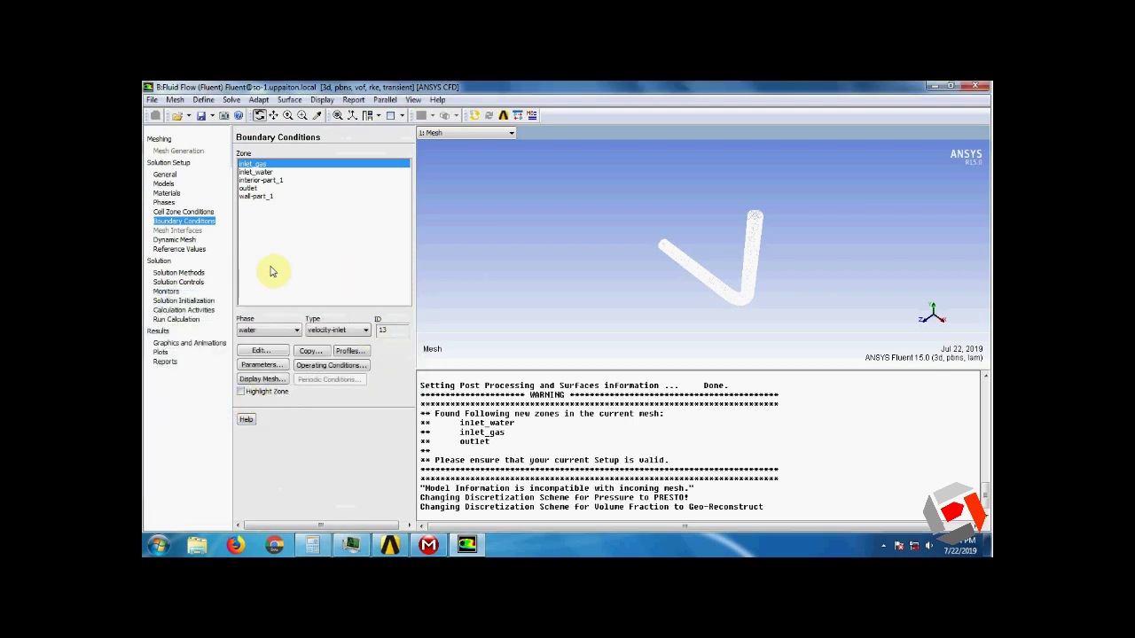
Enter a new velocity magnitude for the inlet_water mixture-phase velocity inlet
left_click(258, 172)
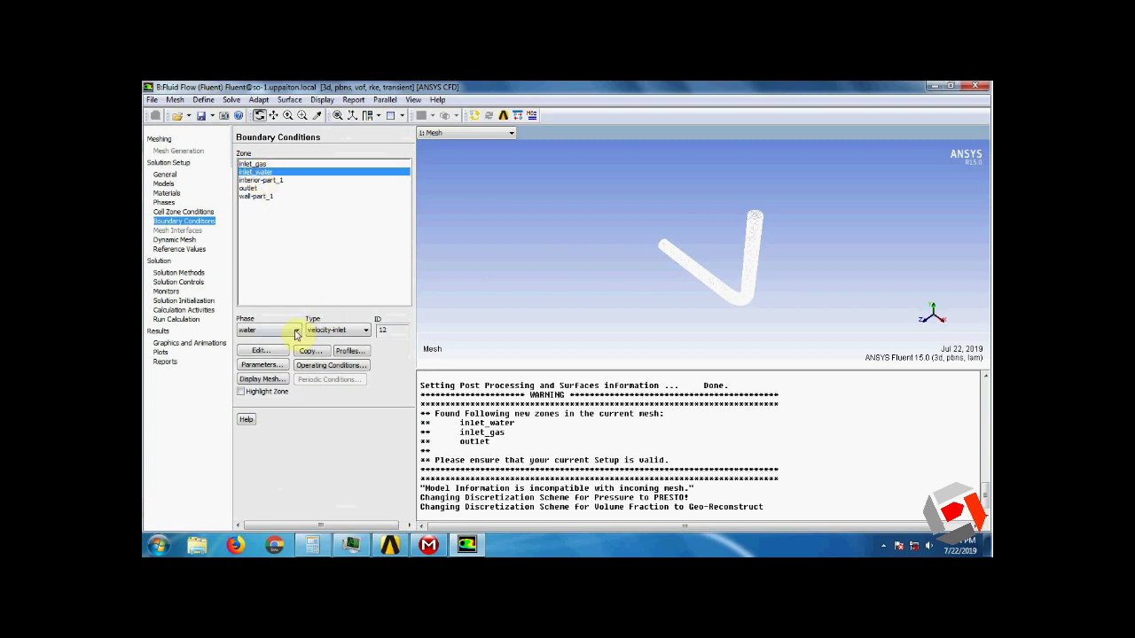
left_click(263, 331)
left_click(257, 342)
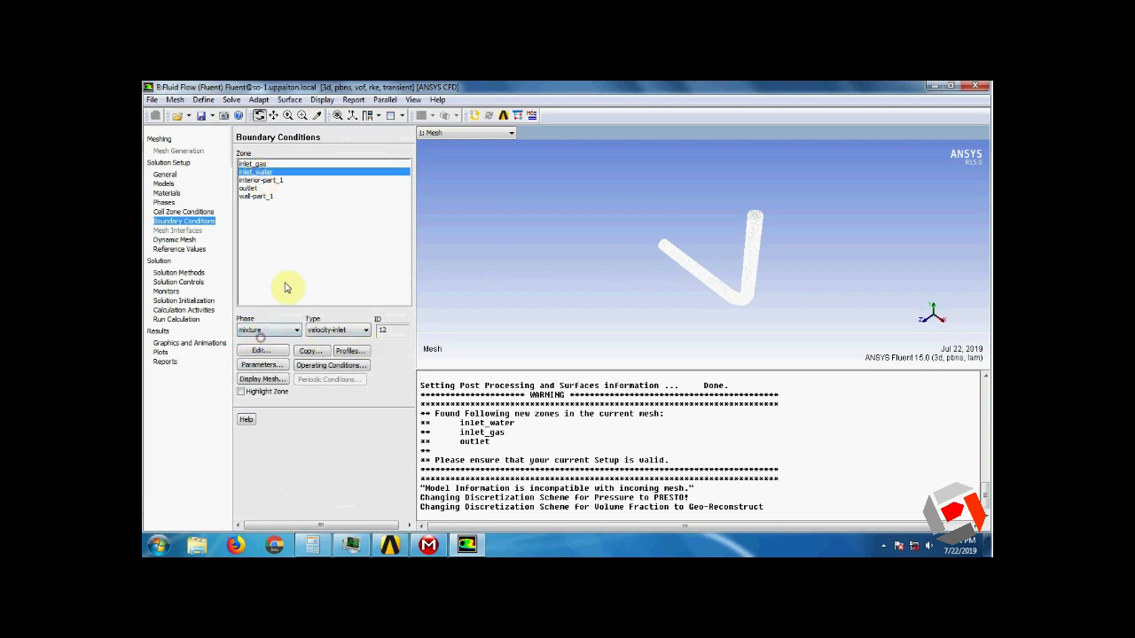
left_click(266, 351)
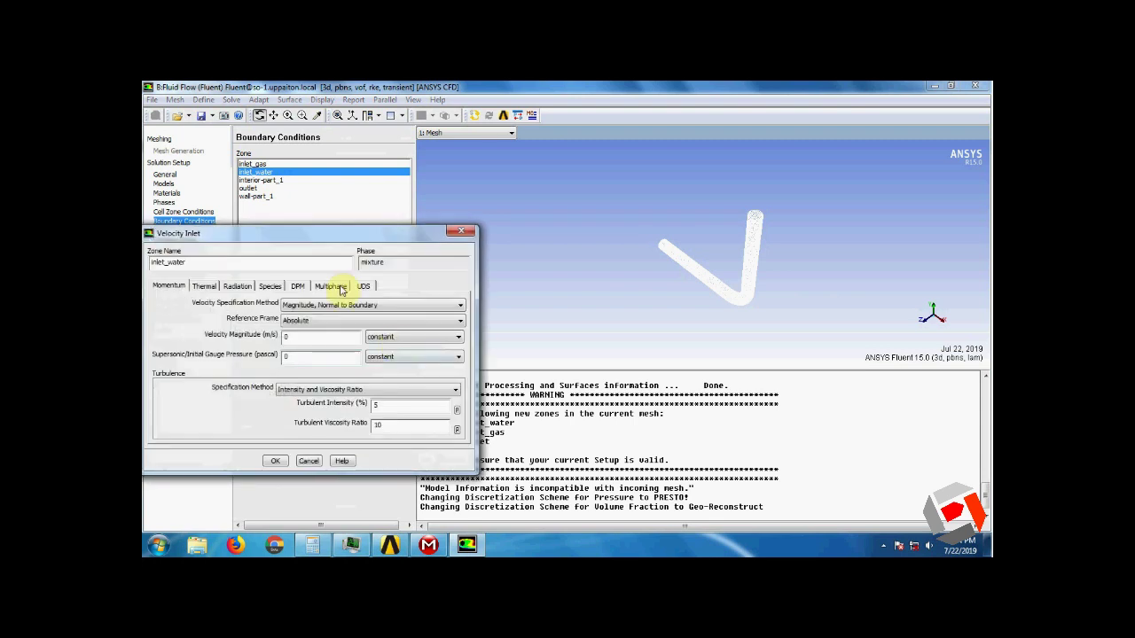
left_click_drag(306, 336, 258, 338)
type("0")
left_click(278, 463)
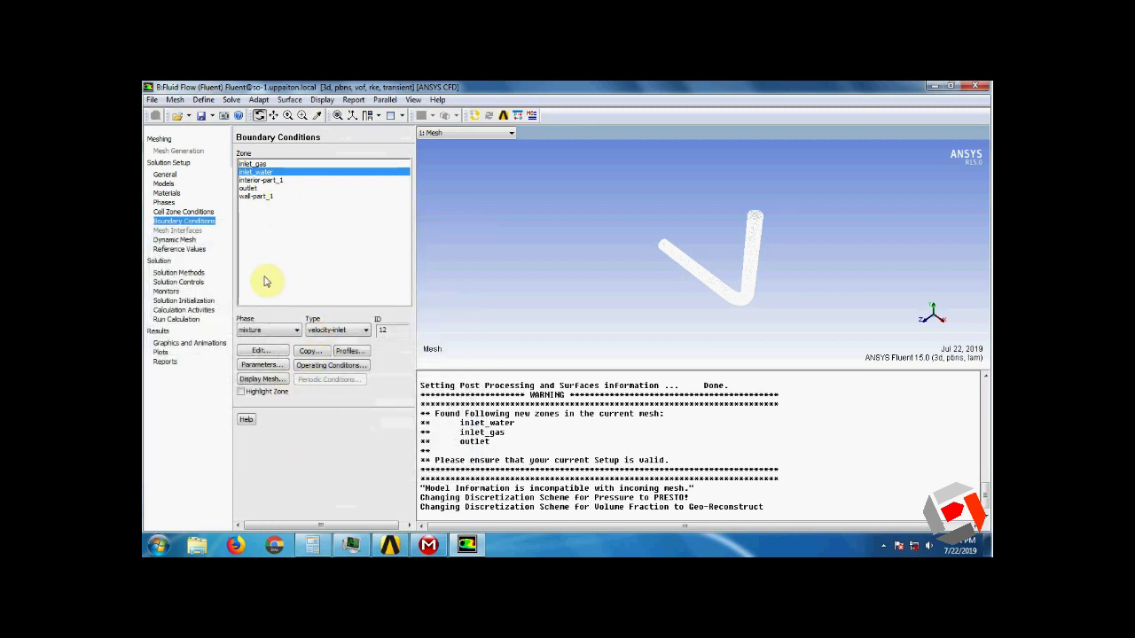
Set the inlet_water water-phase volume fraction to 1
left_click(268, 334)
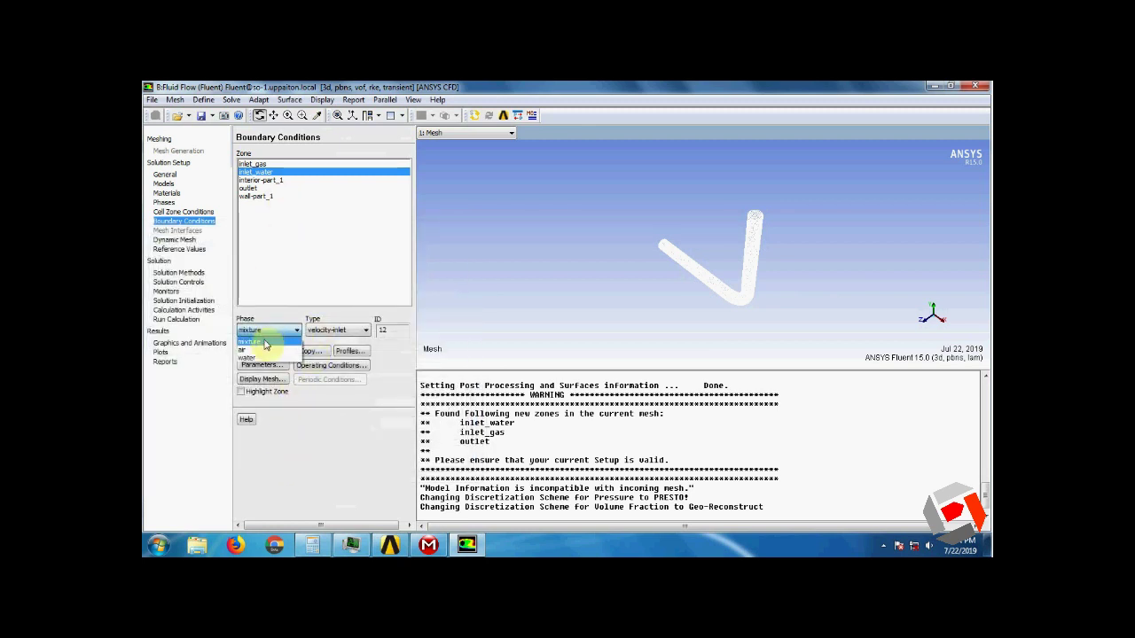
left_click(256, 351)
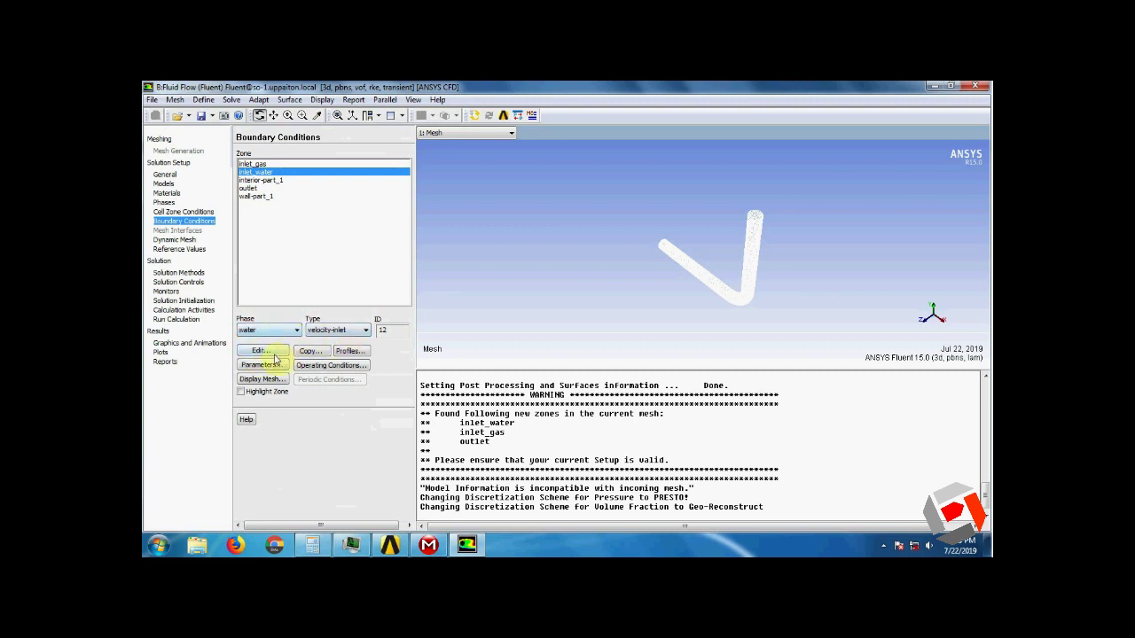
left_click(271, 355)
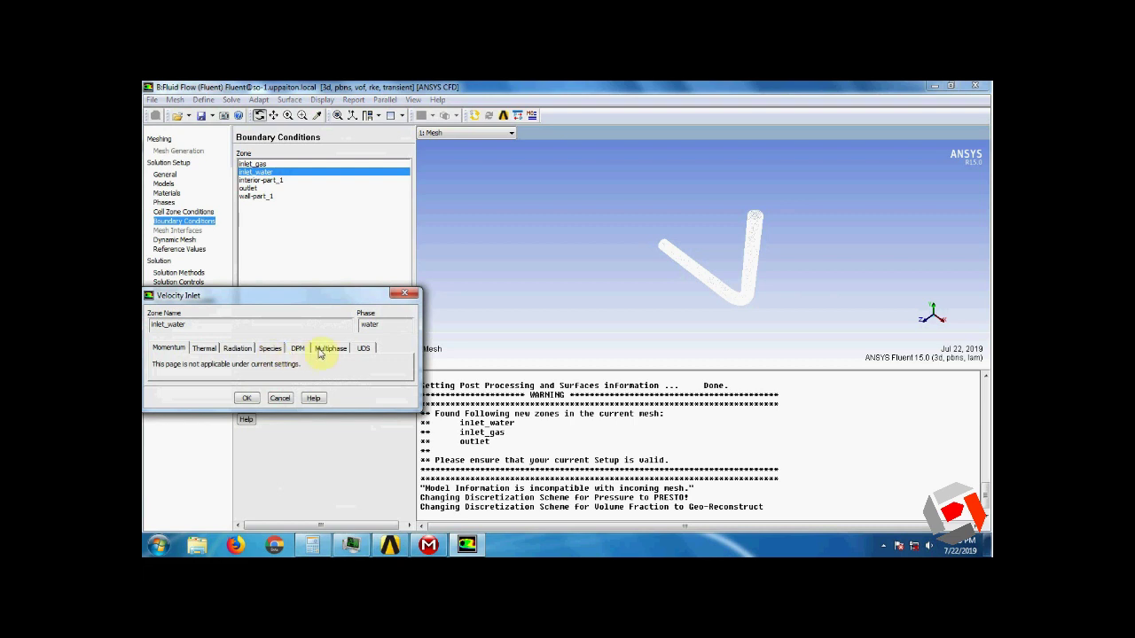
left_click(328, 348)
left_click_drag(234, 366, 190, 368)
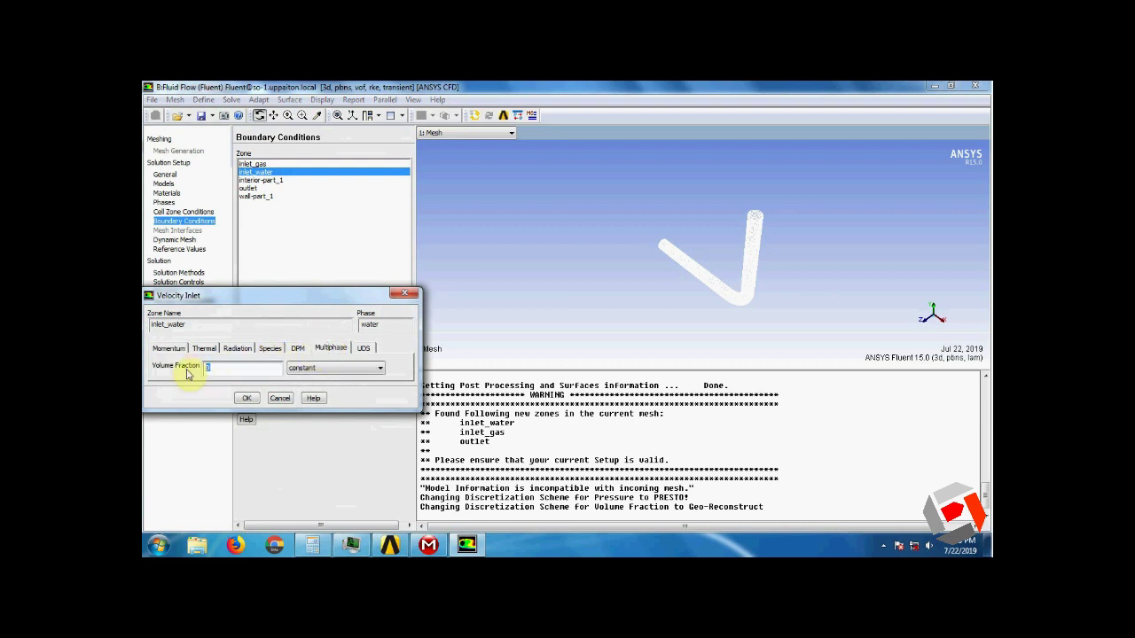
type("1")
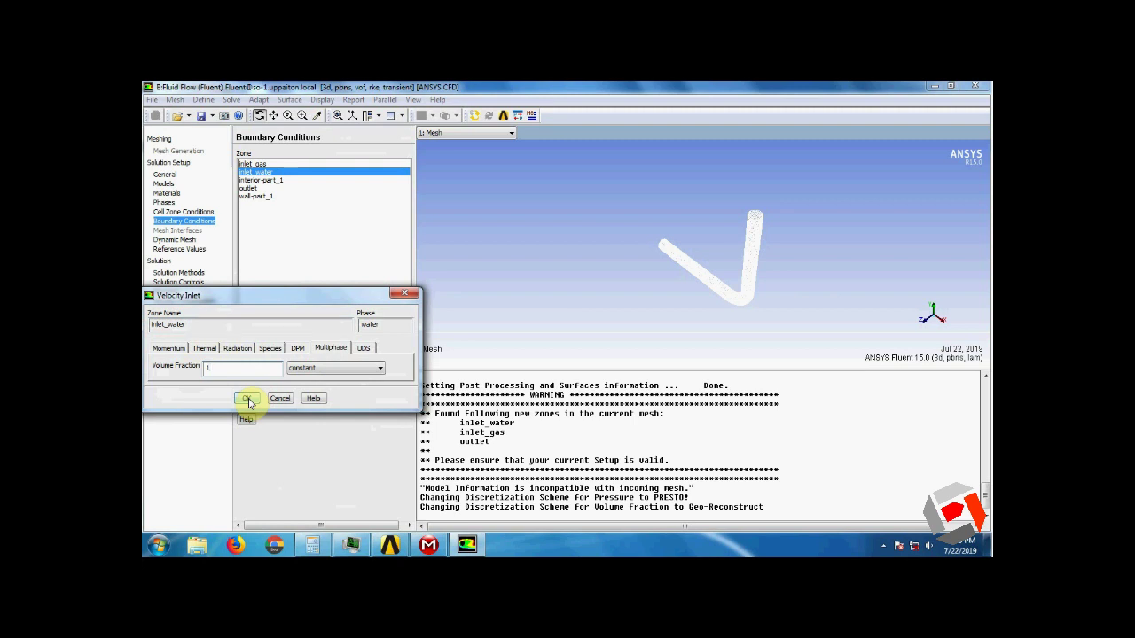
left_click_drag(265, 295, 517, 282)
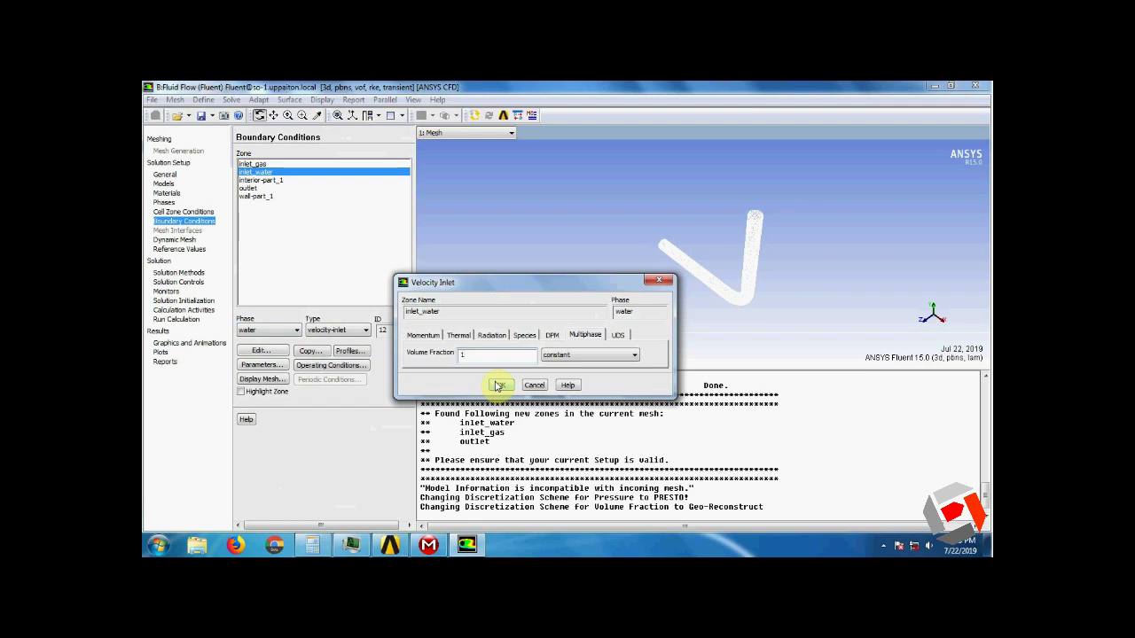
left_click(498, 385)
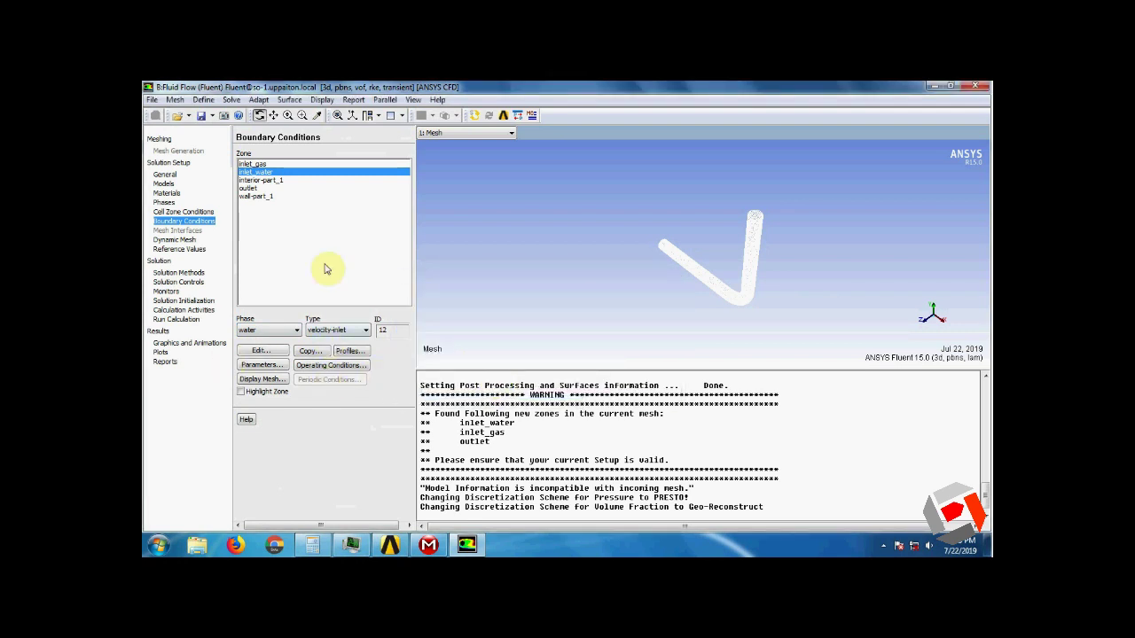
Open the outlet's mixture-phase pressure-outlet settings and accept 0 gauge pressure unchanged
left_click(255, 188)
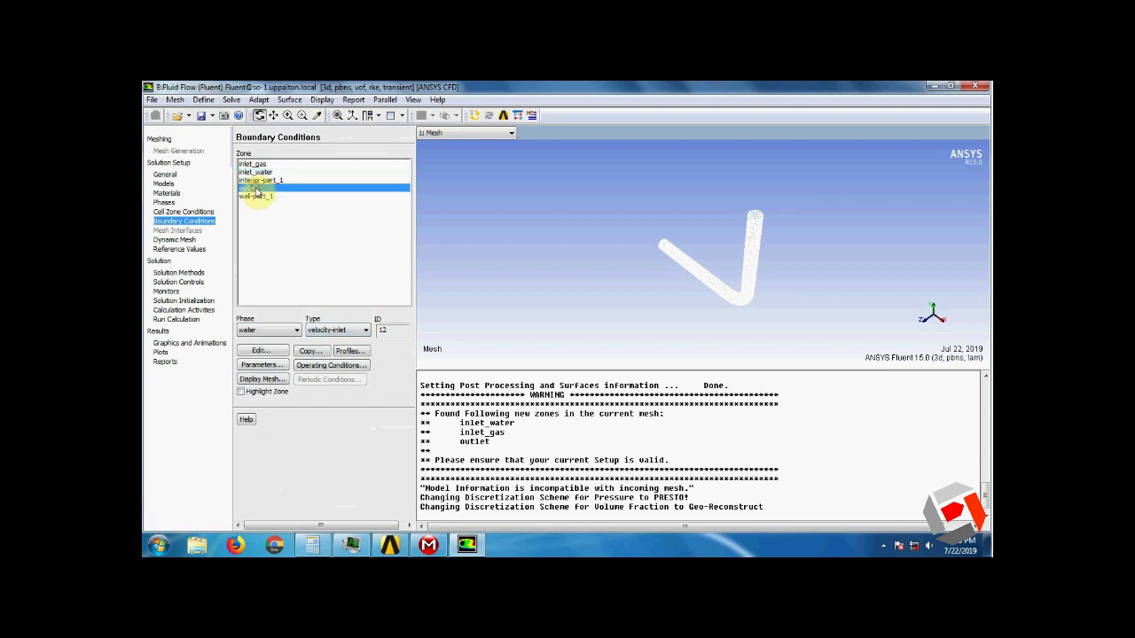
left_click(286, 332)
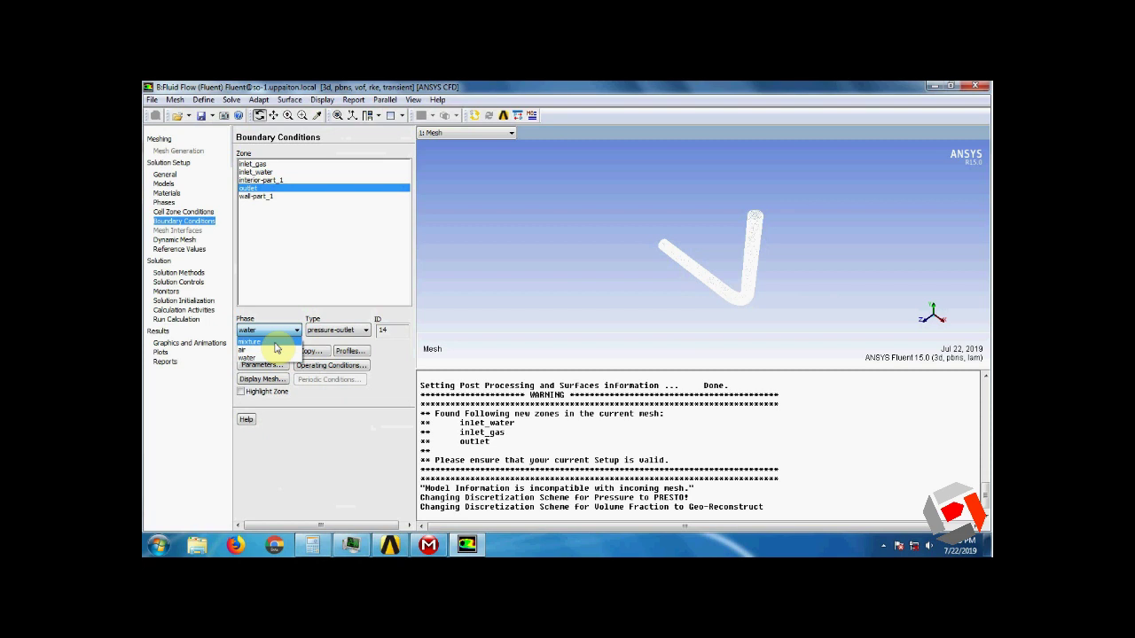
left_click(252, 170)
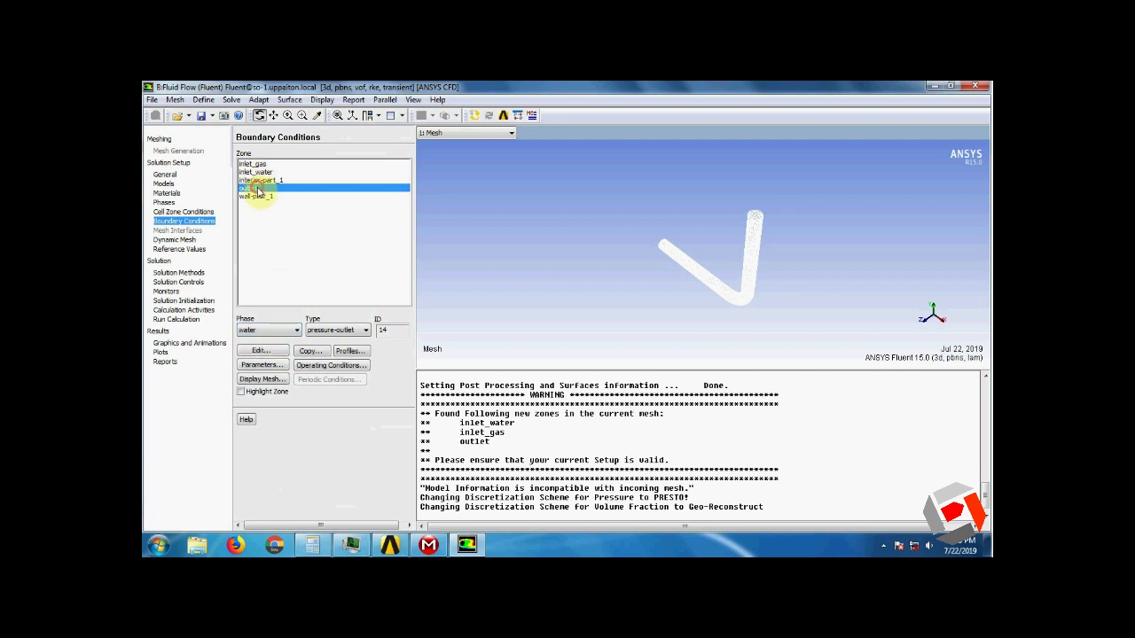
left_click(259, 173)
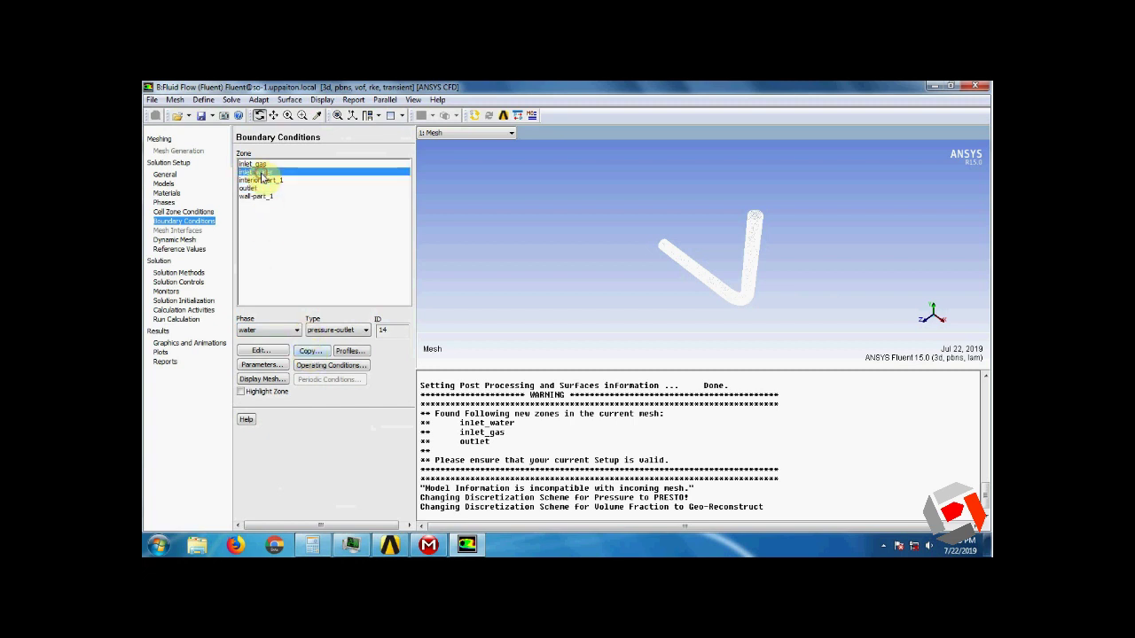
left_click(256, 165)
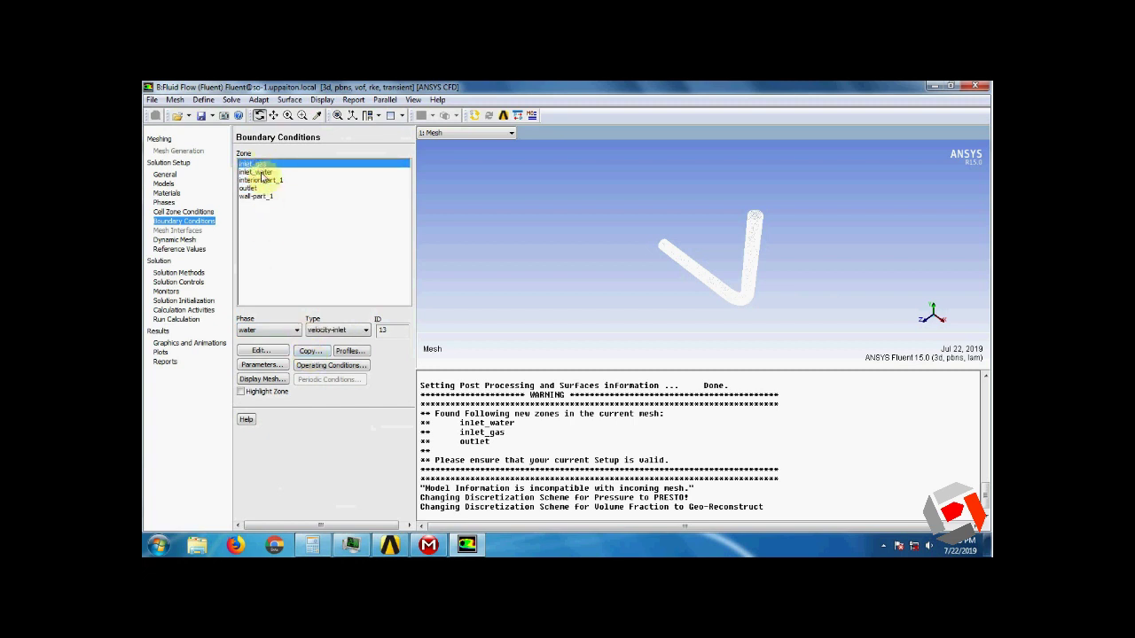
left_click(261, 180)
left_click(252, 188)
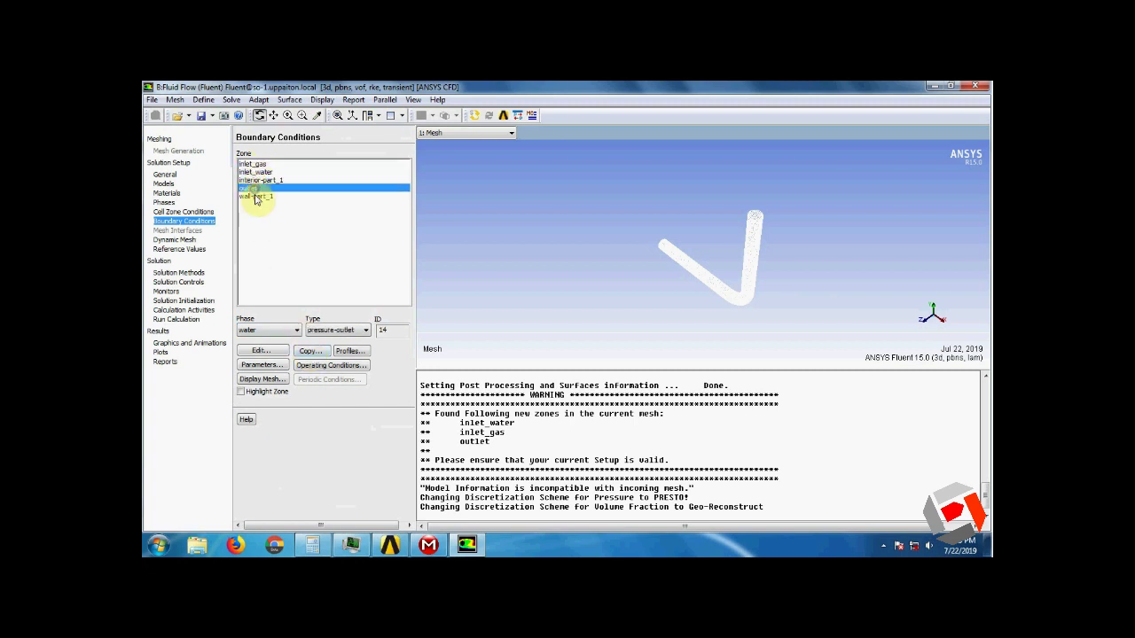
left_click(277, 331)
left_click(266, 337)
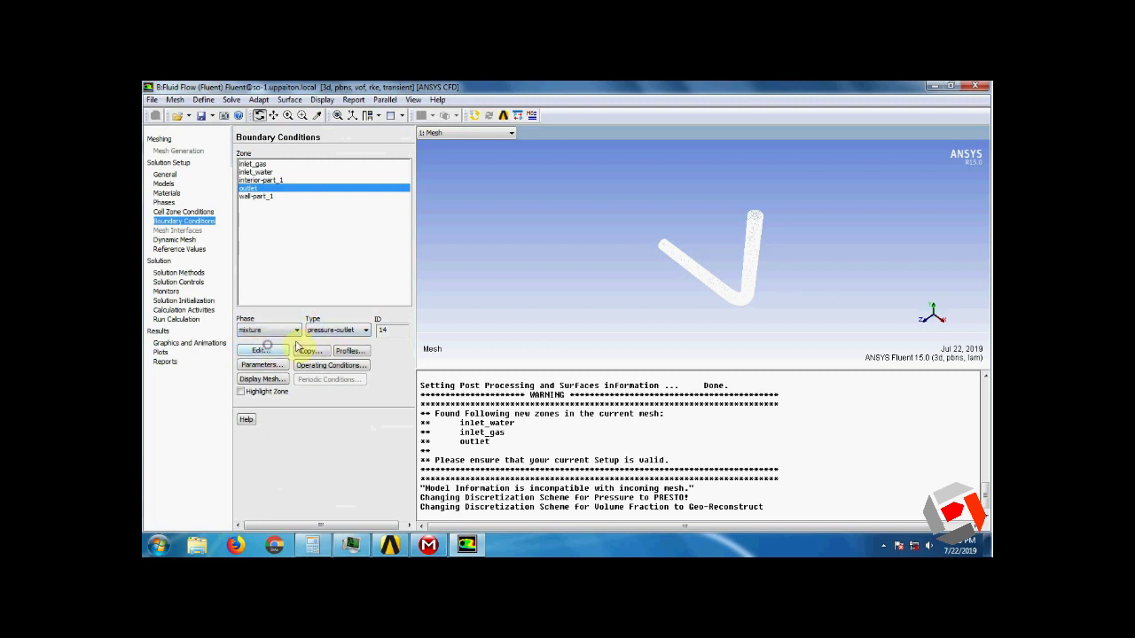
left_click(257, 351)
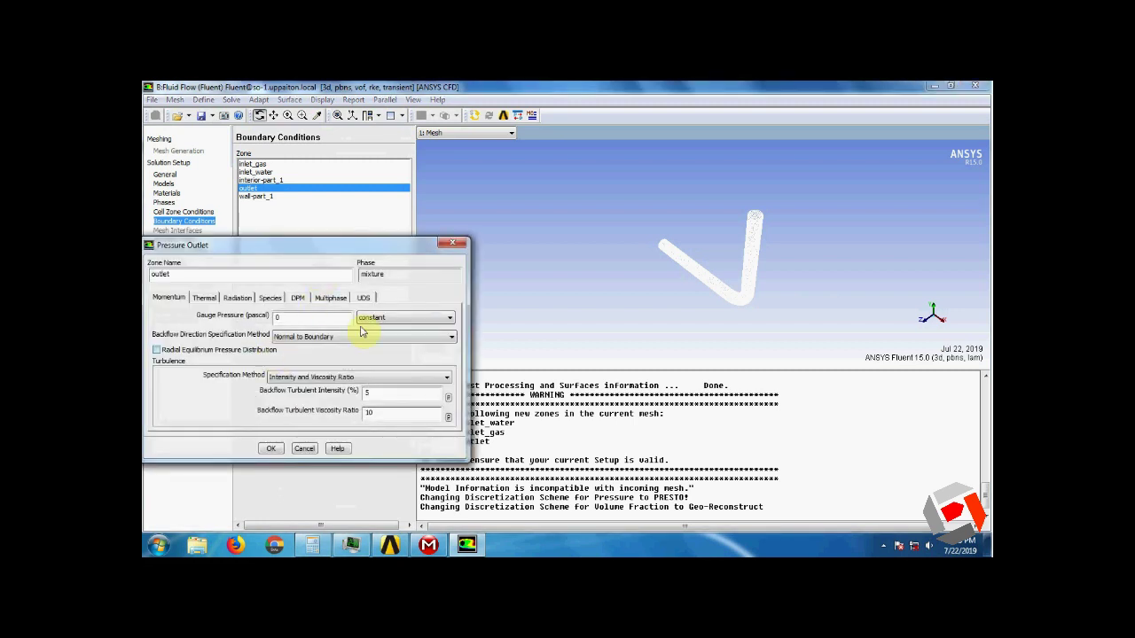
left_click(272, 450)
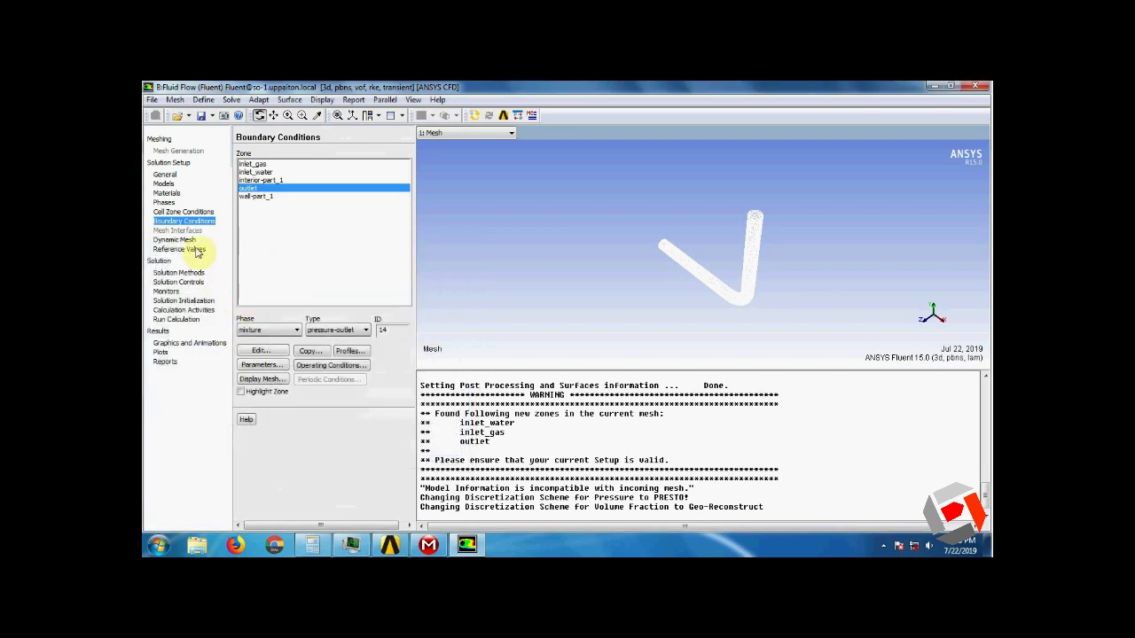
Check Solution Methods, Solution Controls and force monitor options, then go to Solution Initialization
left_click(169, 272)
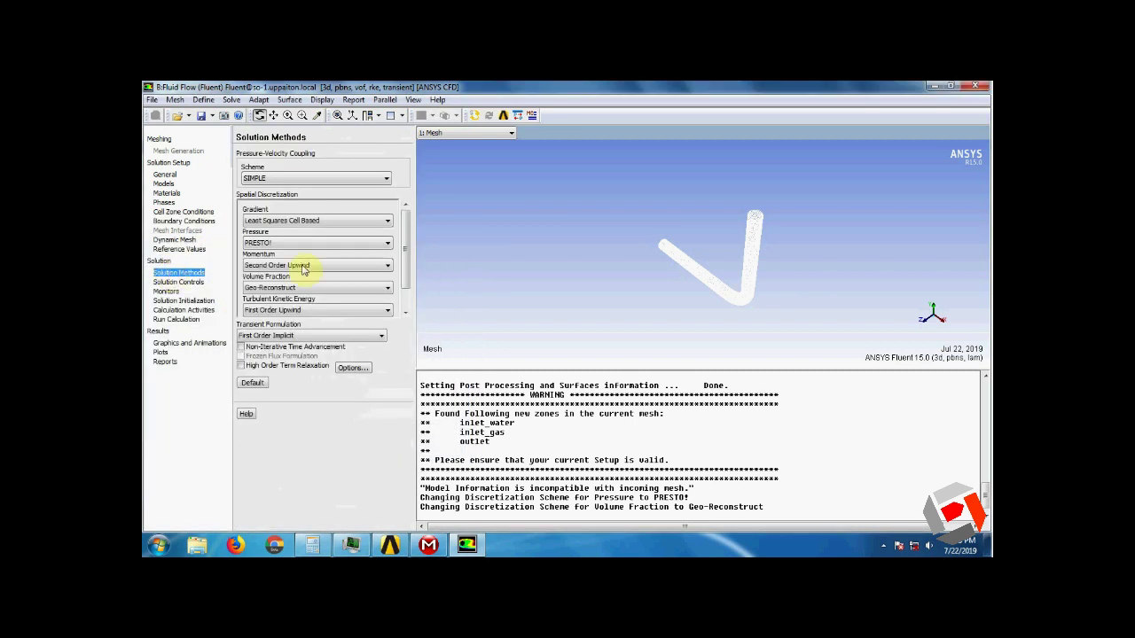
left_click(182, 282)
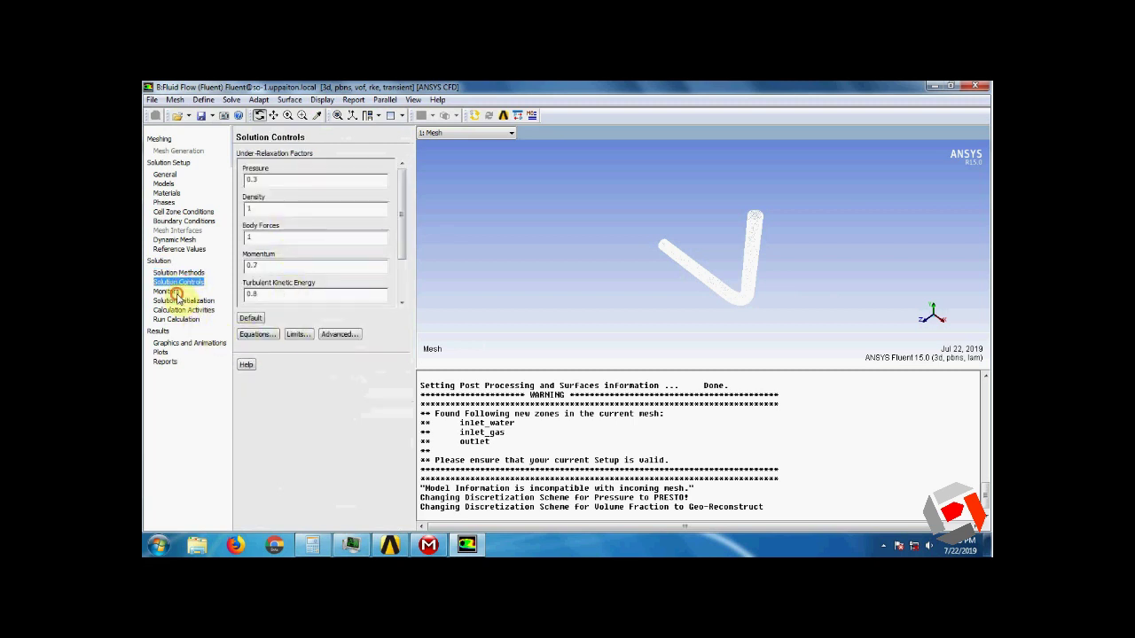
left_click(168, 292)
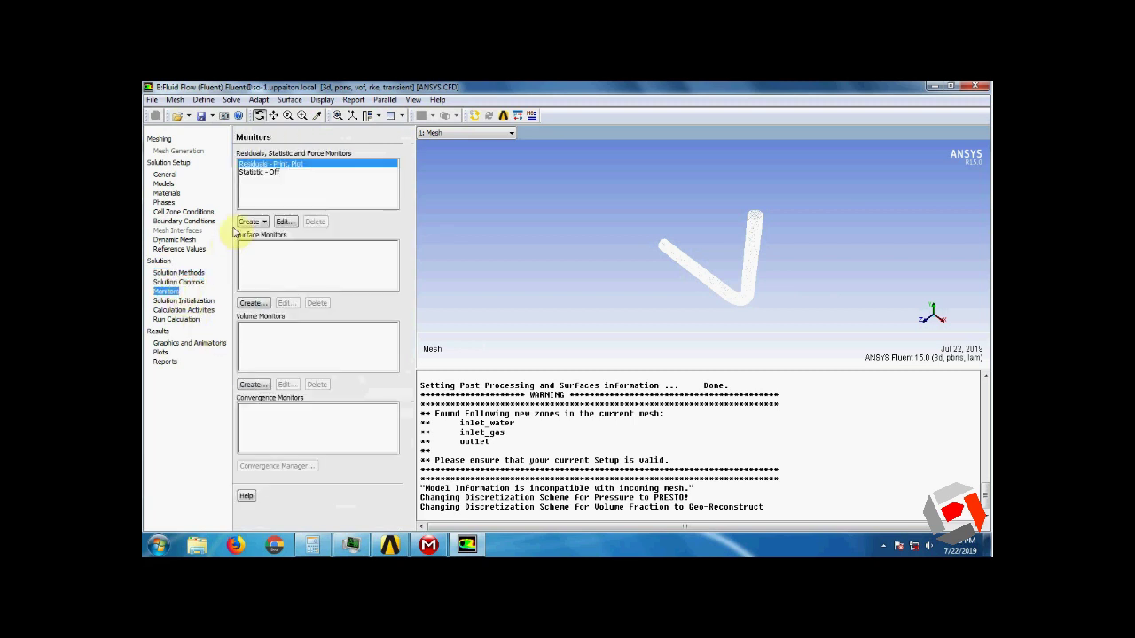
left_click(261, 222)
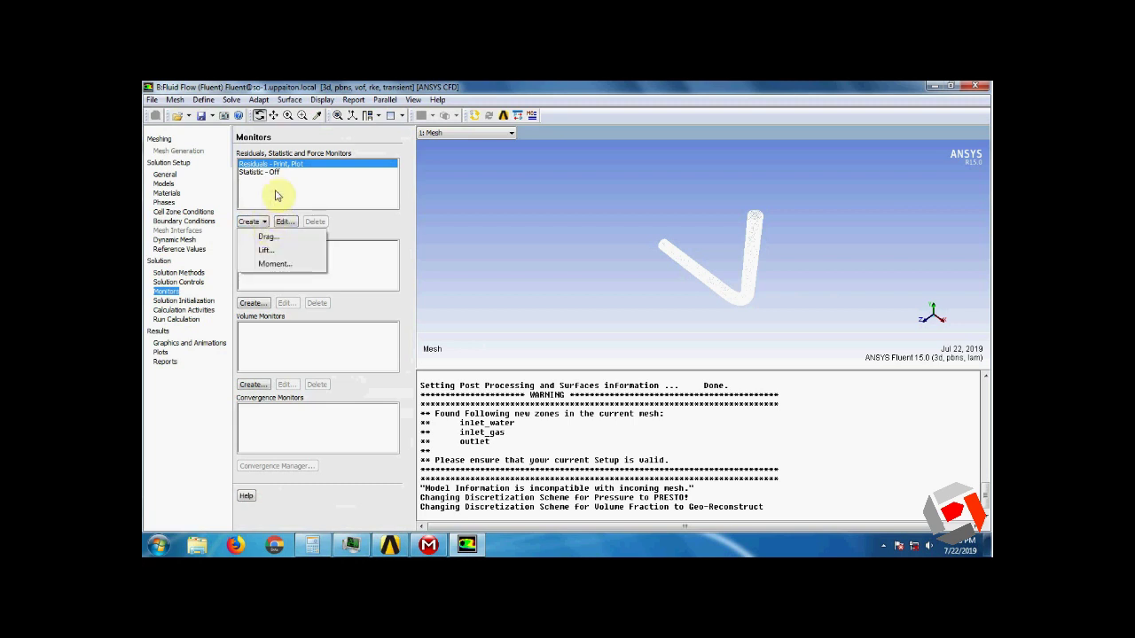
left_click(276, 190)
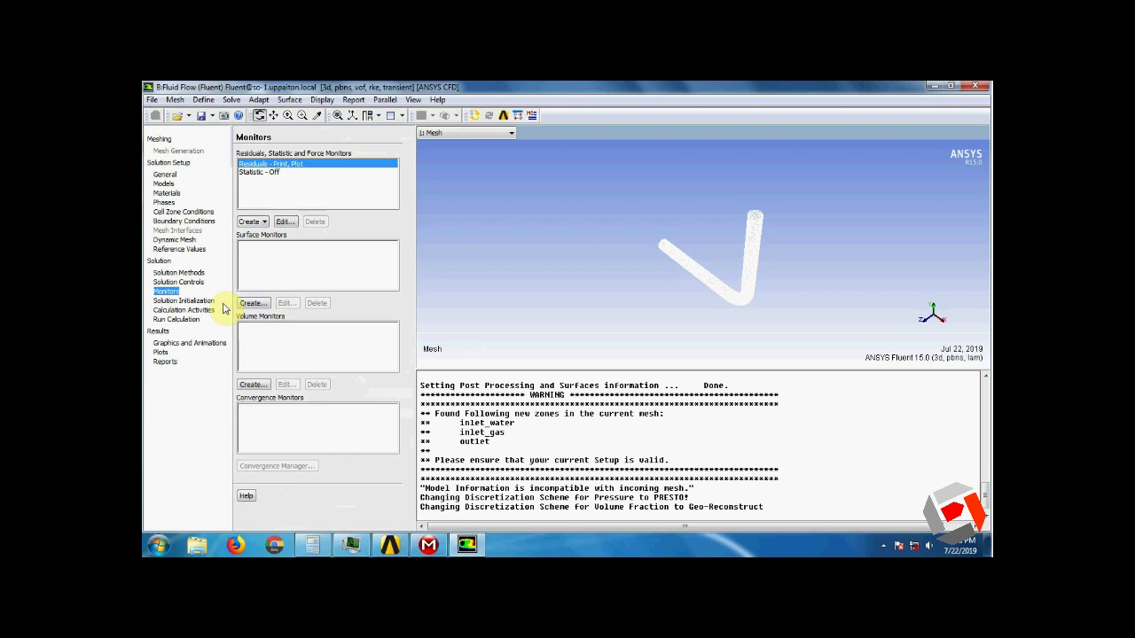
left_click(188, 301)
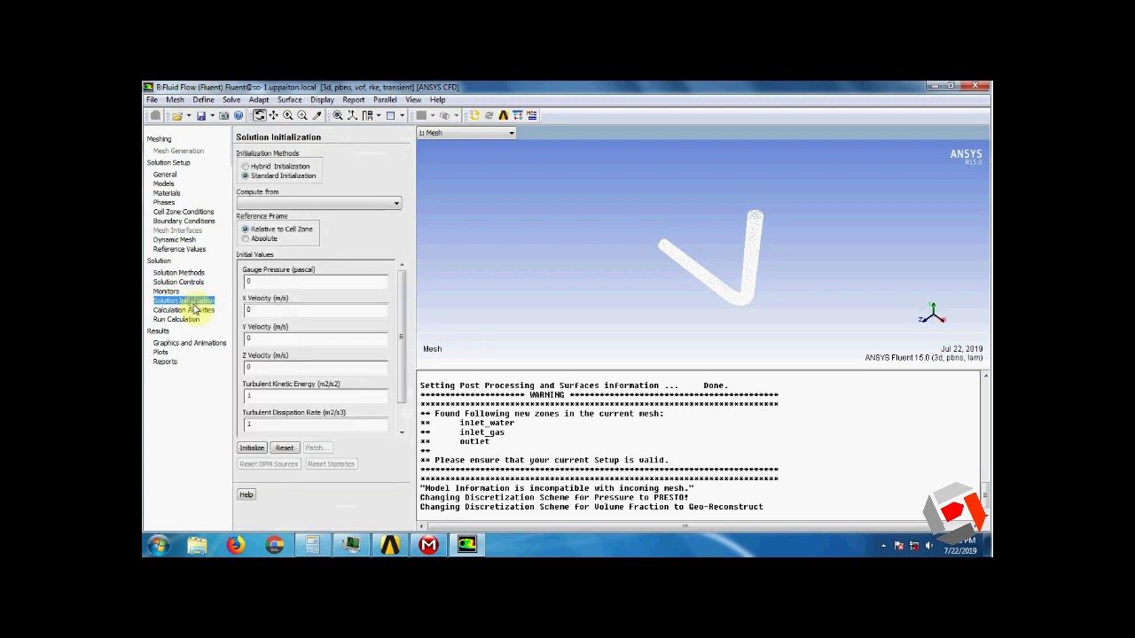
Run hybrid initialization, then patch water volume fraction 1 into zone part_1
left_click(255, 168)
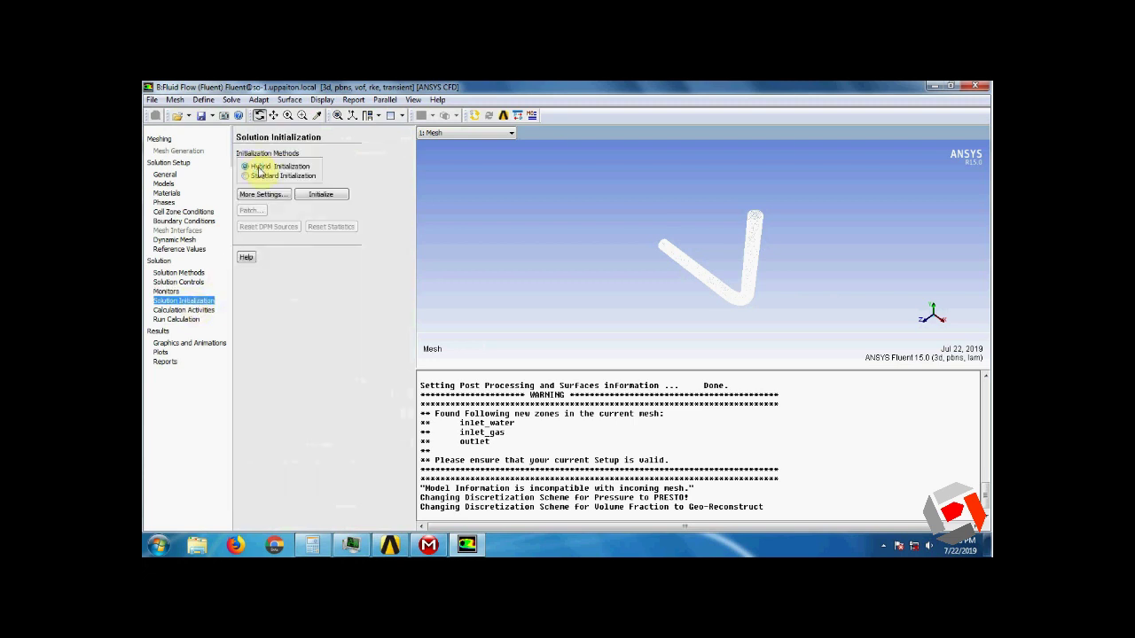
left_click(315, 193)
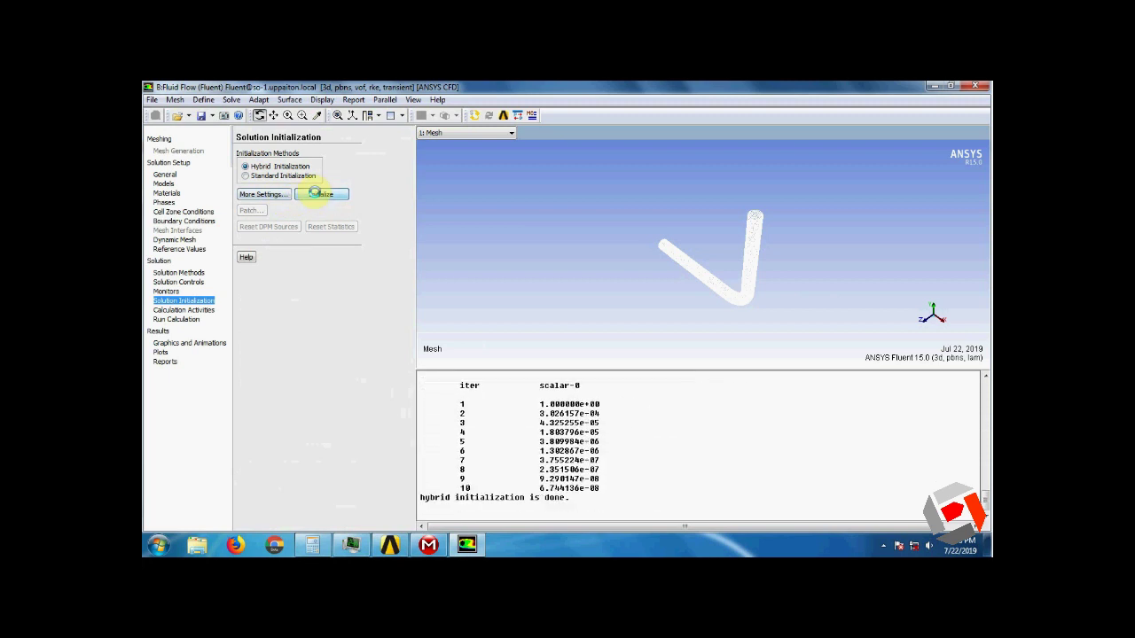
left_click(252, 210)
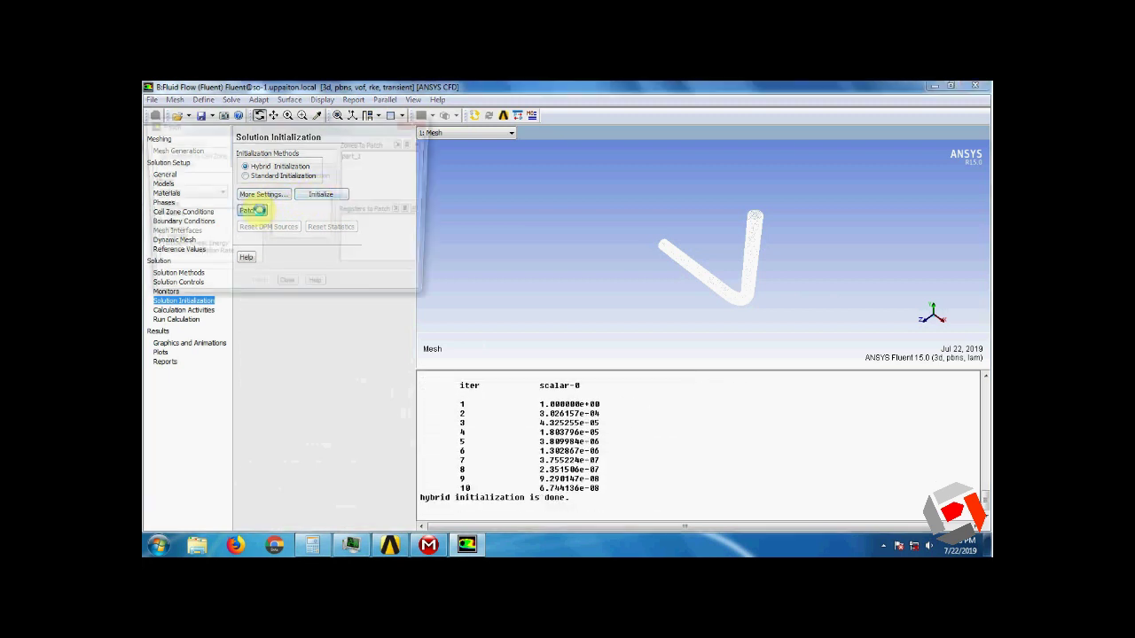
left_click(195, 193)
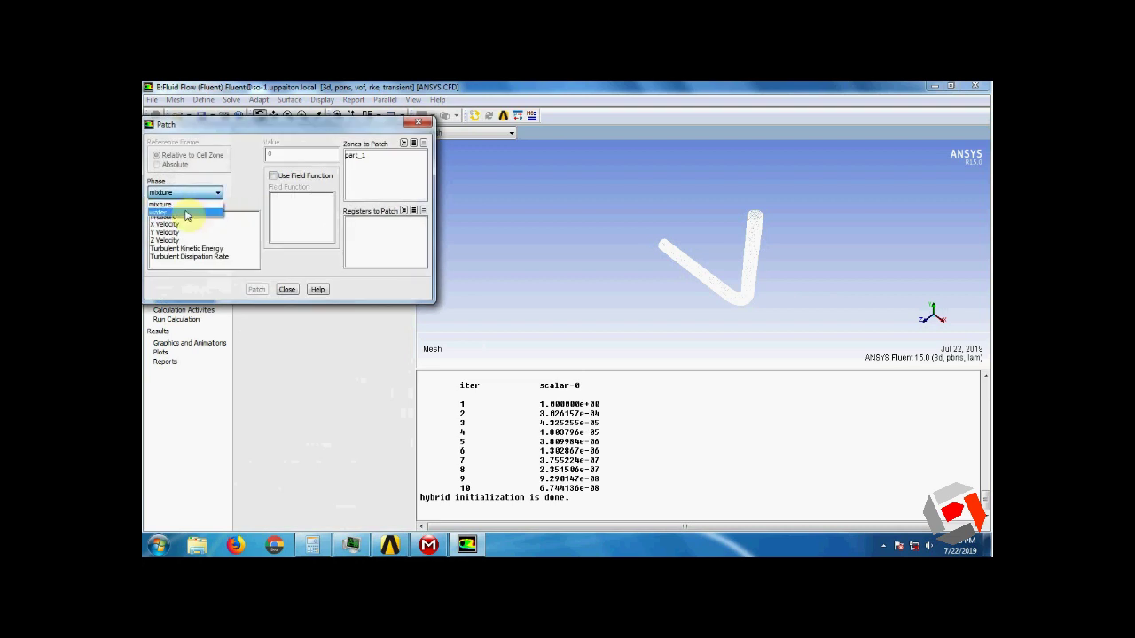
left_click(185, 213)
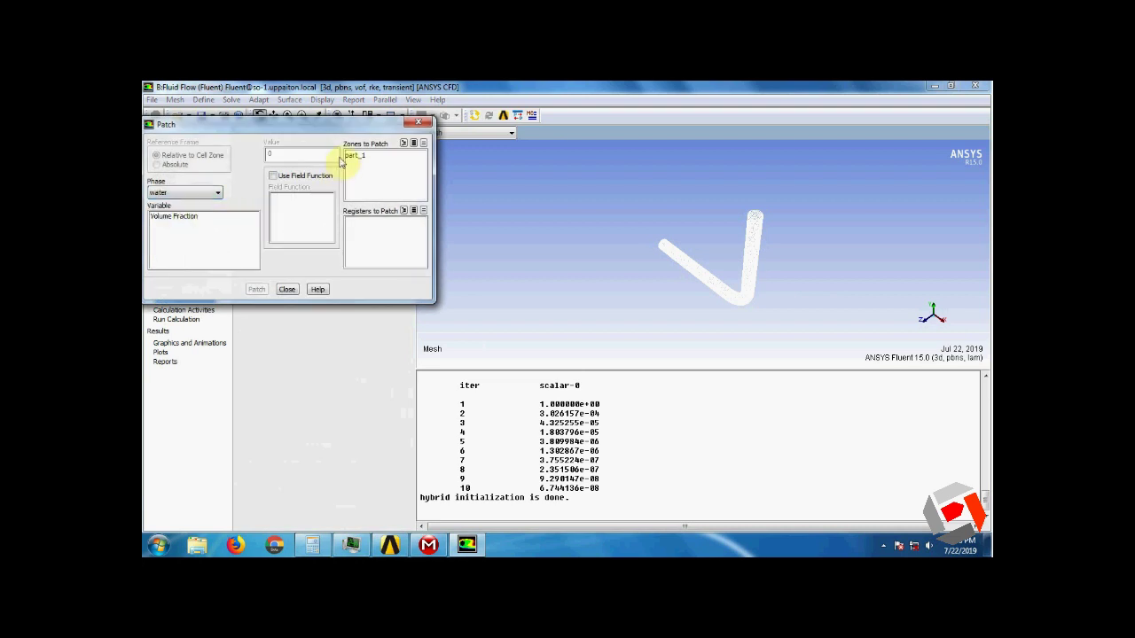
left_click(357, 156)
left_click(189, 218)
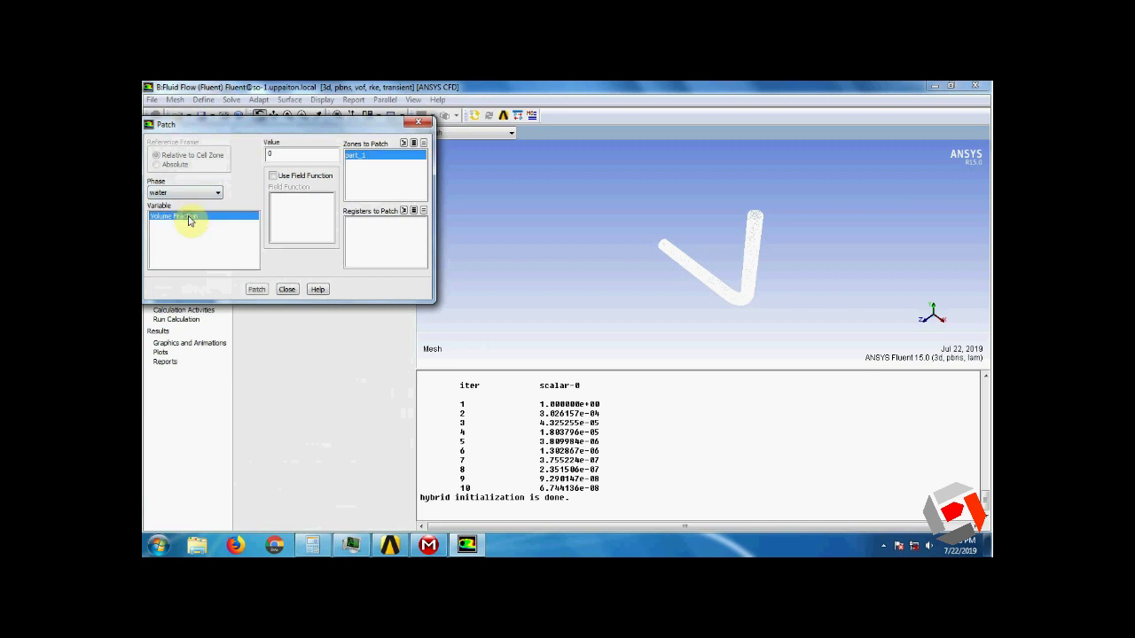
double_click(270, 157)
type("1")
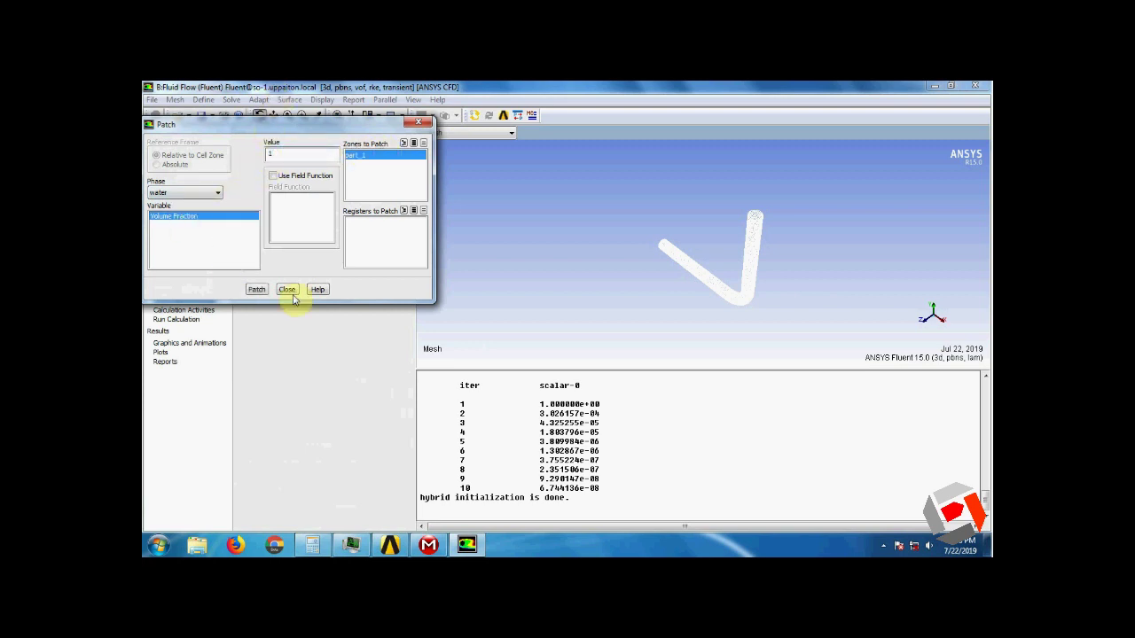
left_click(255, 289)
left_click(287, 289)
Open Calculation Activities and look at the autosave settings without changing them
left_click(209, 311)
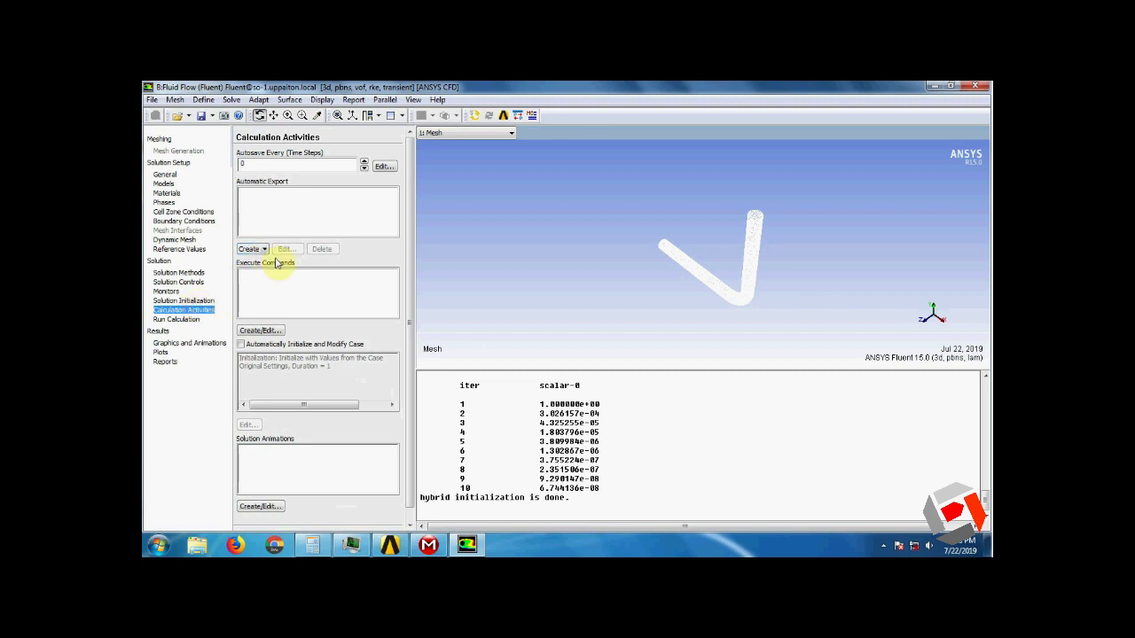
left_click(255, 252)
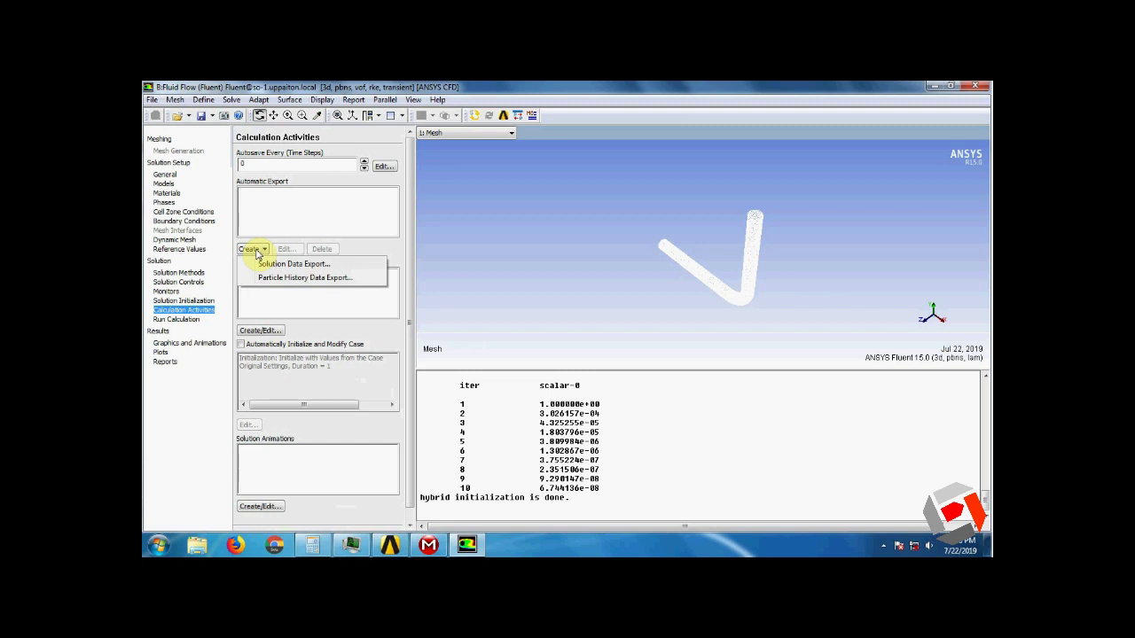
left_click(381, 167)
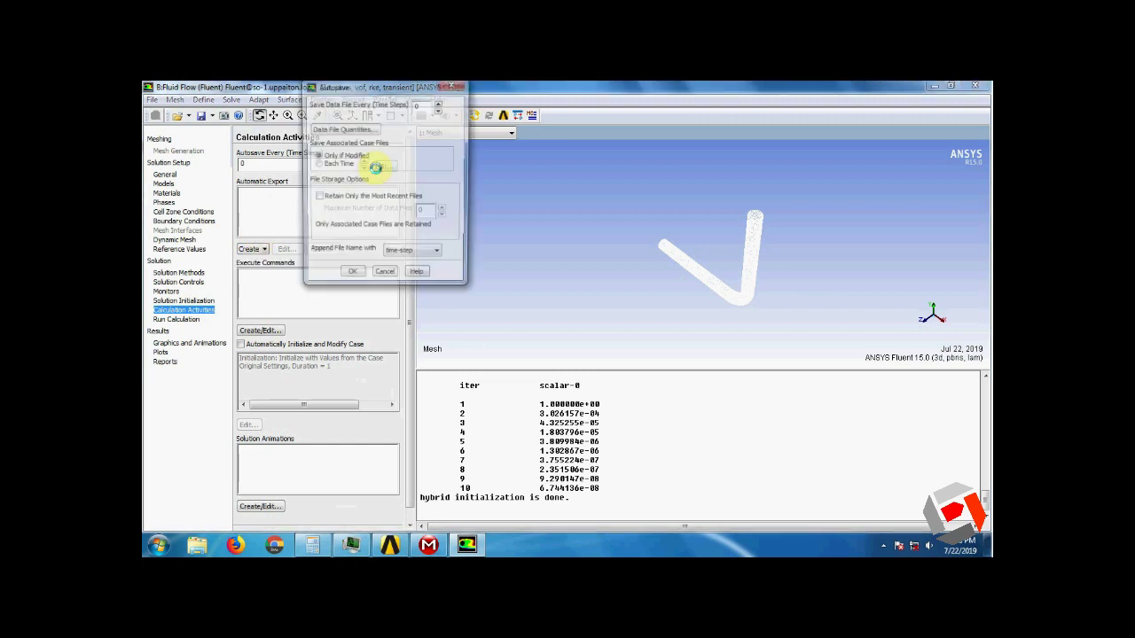
left_click(454, 85)
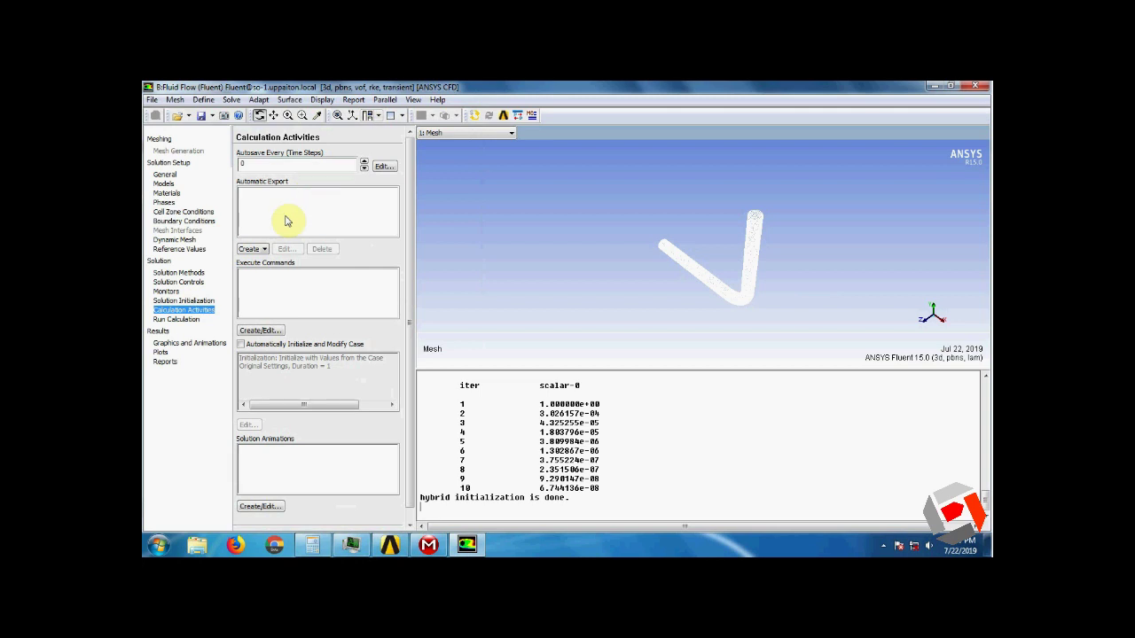
Start a CGNS solution data export and select the pressure and velocity quantities
left_click(254, 251)
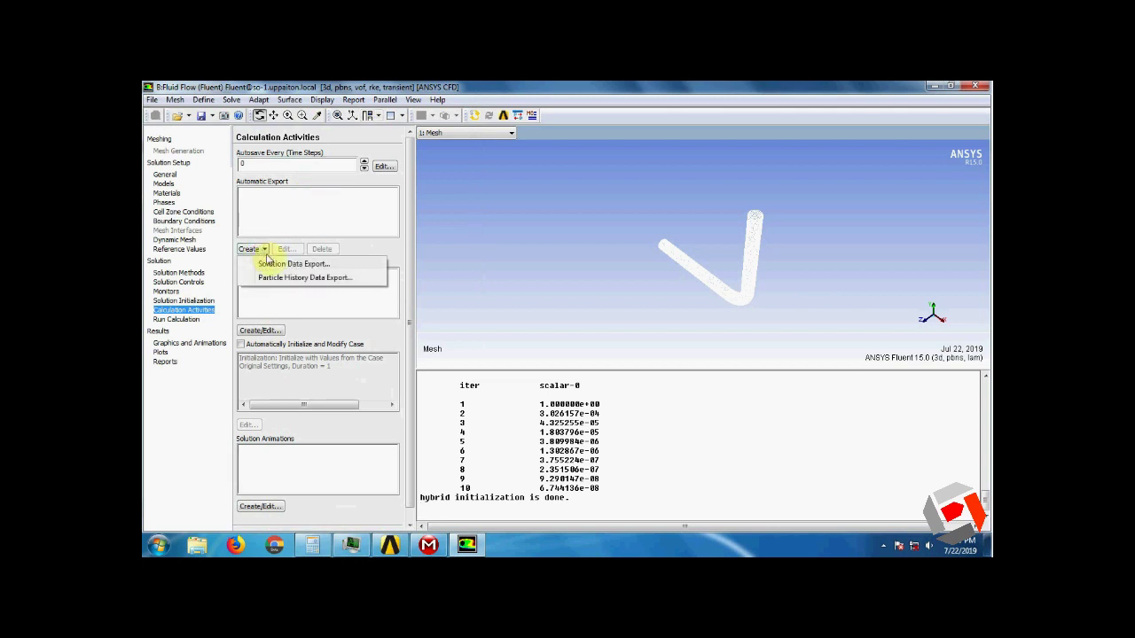
left_click(285, 265)
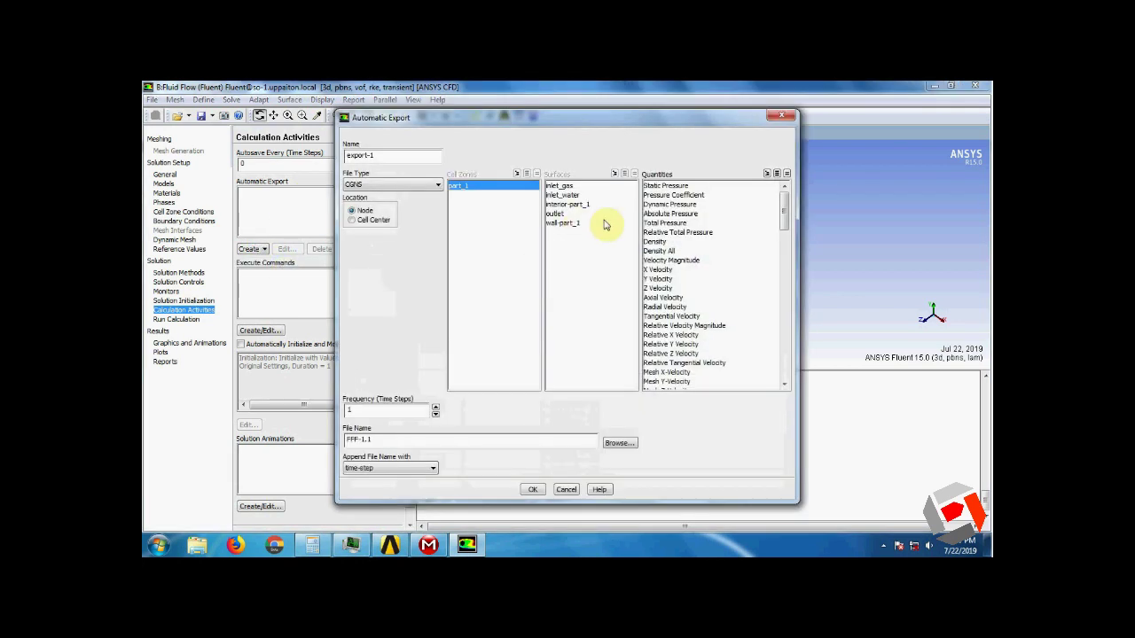
left_click(372, 183)
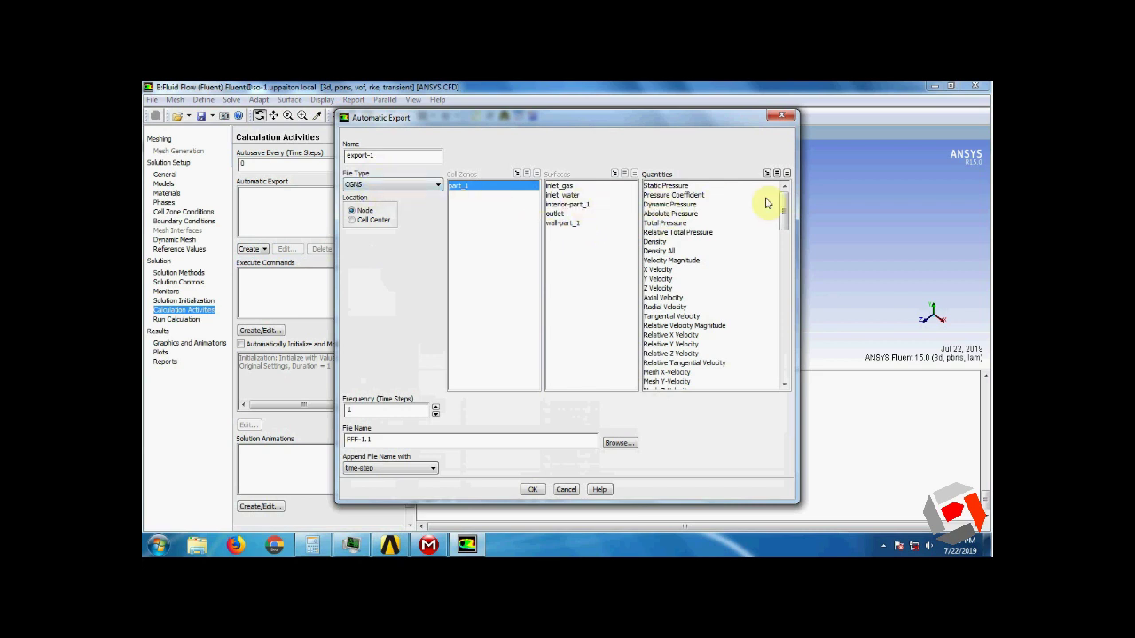
scroll(786, 211, "down", 3)
scroll(785, 211, "up", 2)
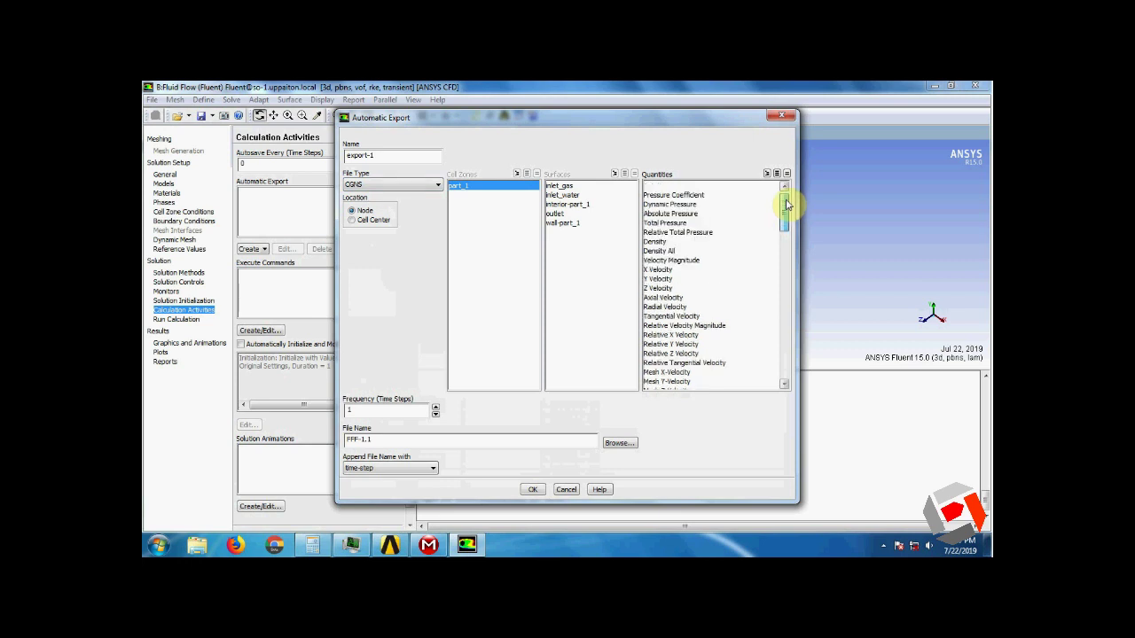
left_click(785, 193)
left_click_drag(699, 185, 696, 225)
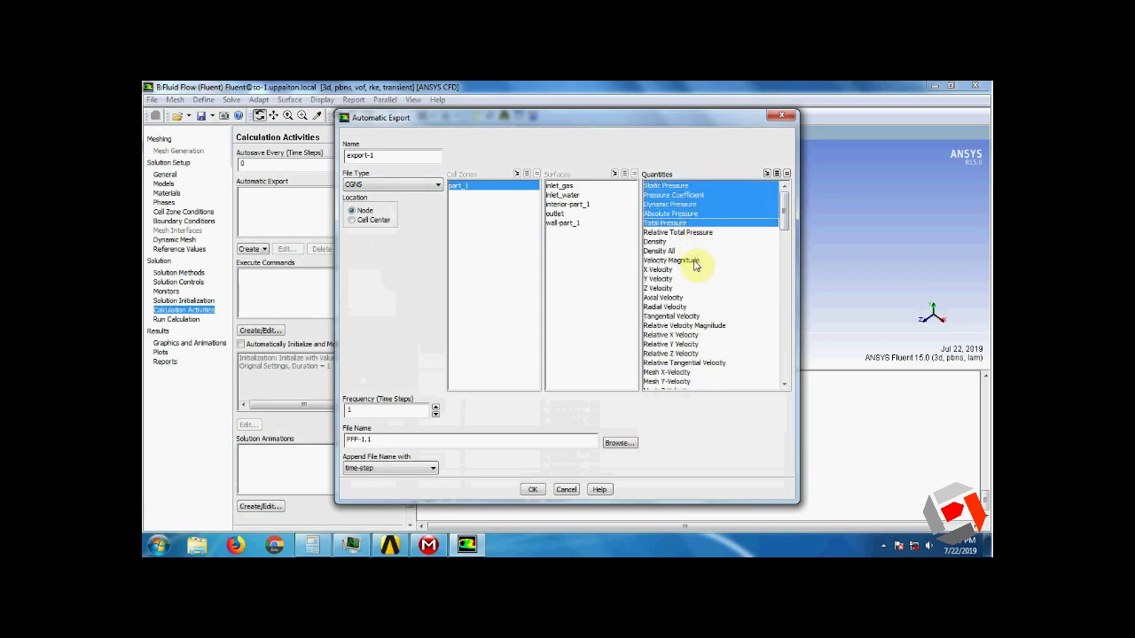
left_click_drag(696, 262, 675, 291)
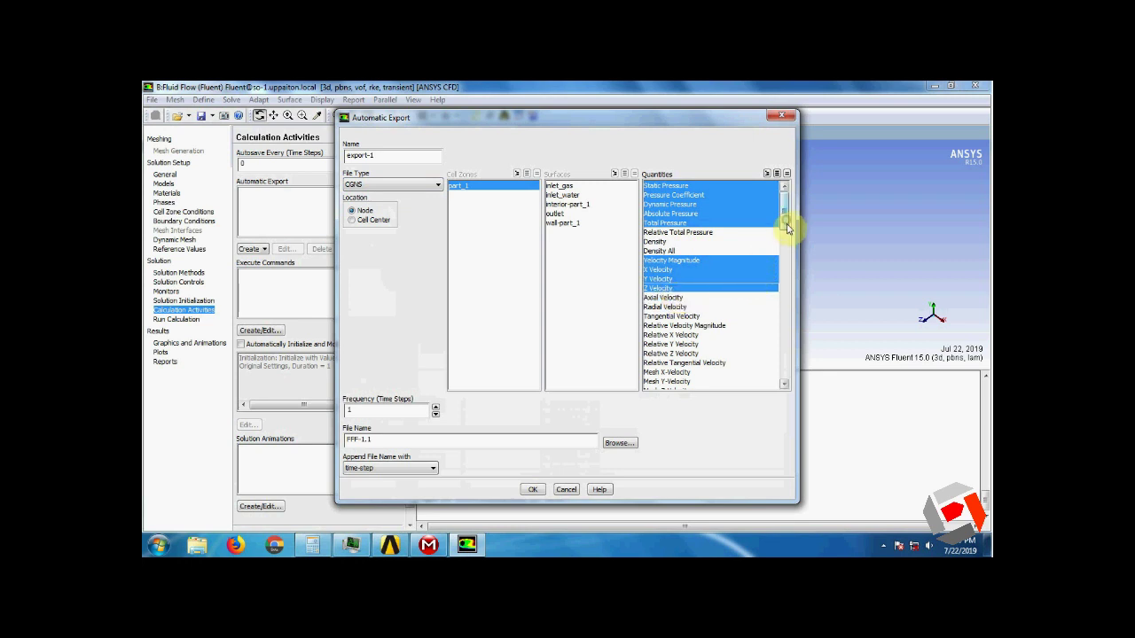
left_click_drag(787, 229, 786, 381)
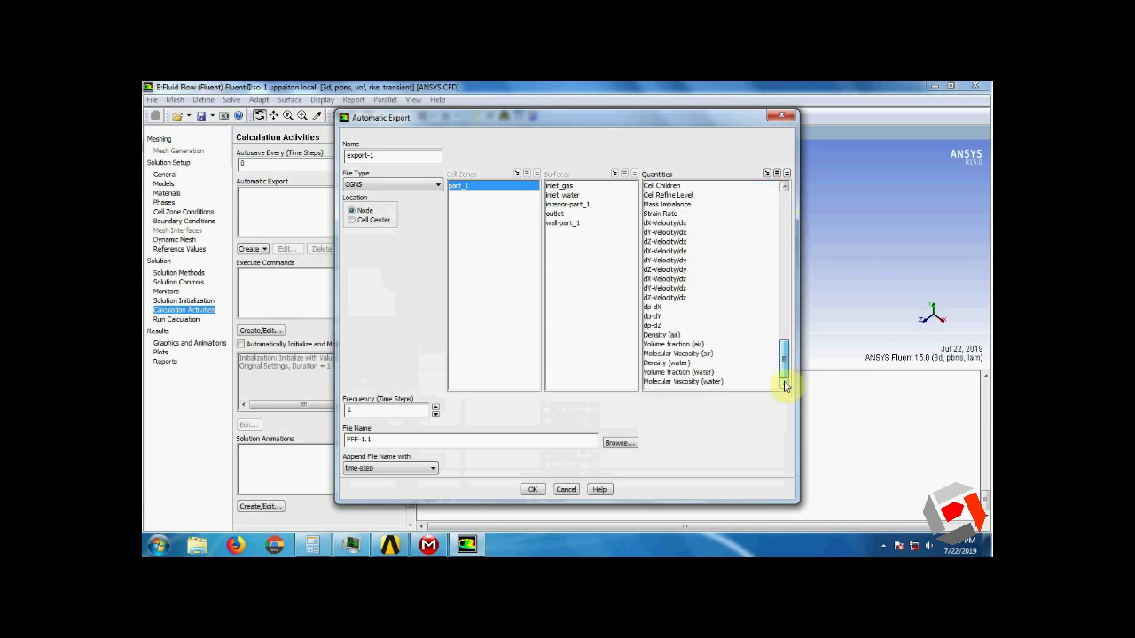
Add air and water volume fractions, set the file name to slug2, and confirm
left_click(681, 354)
left_click(674, 344)
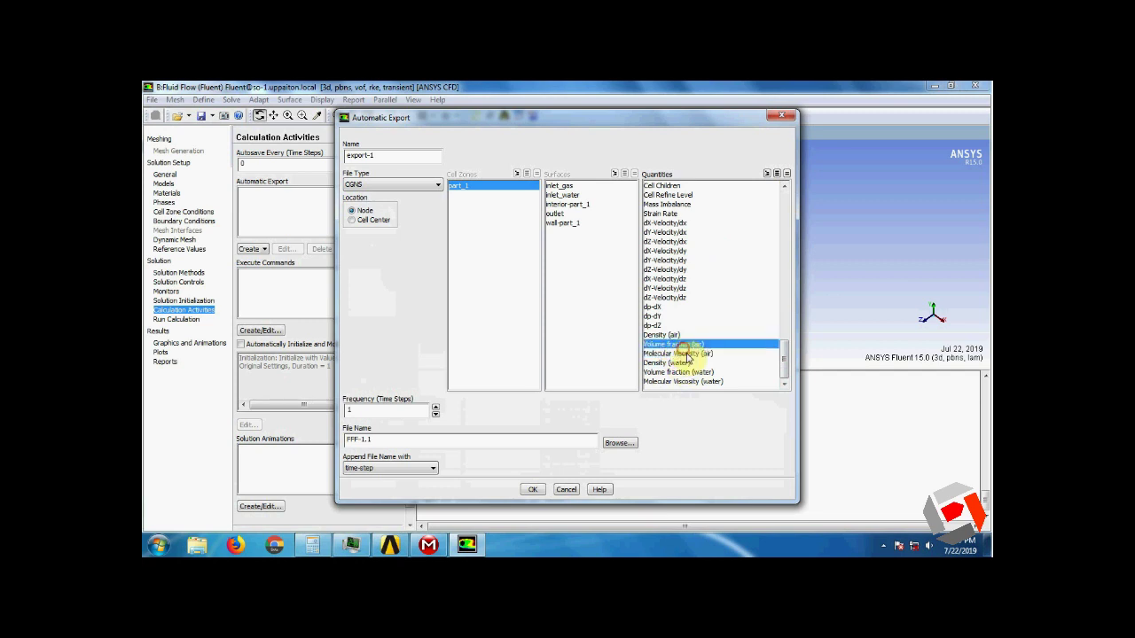
left_click(676, 372)
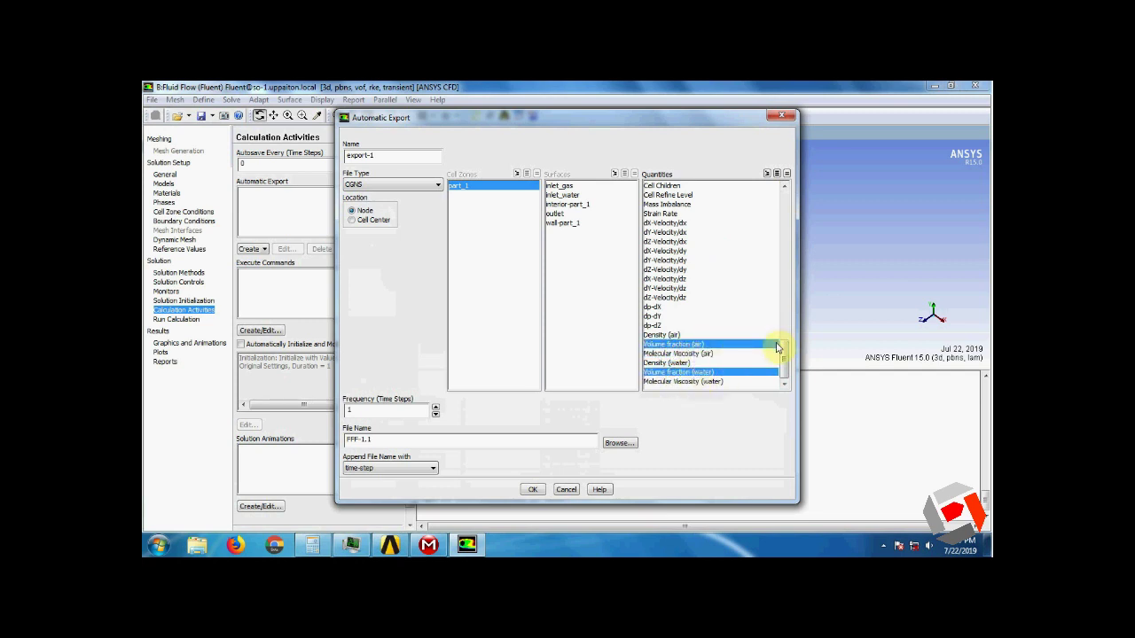
left_click_drag(783, 355, 794, 180)
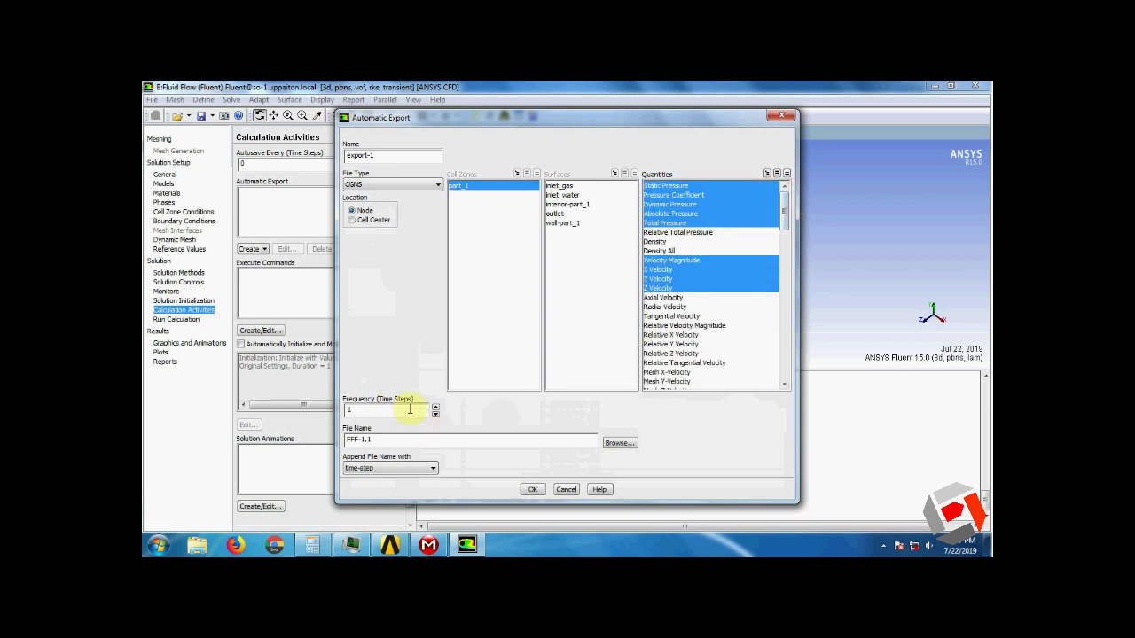
left_click(376, 440)
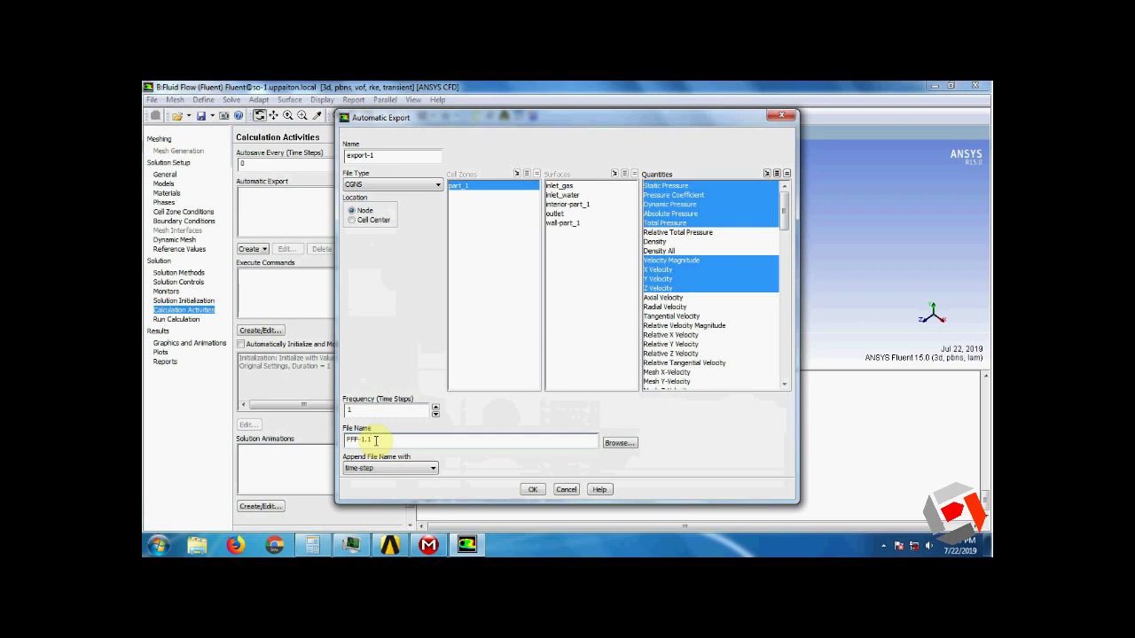
type("slug")
type("2")
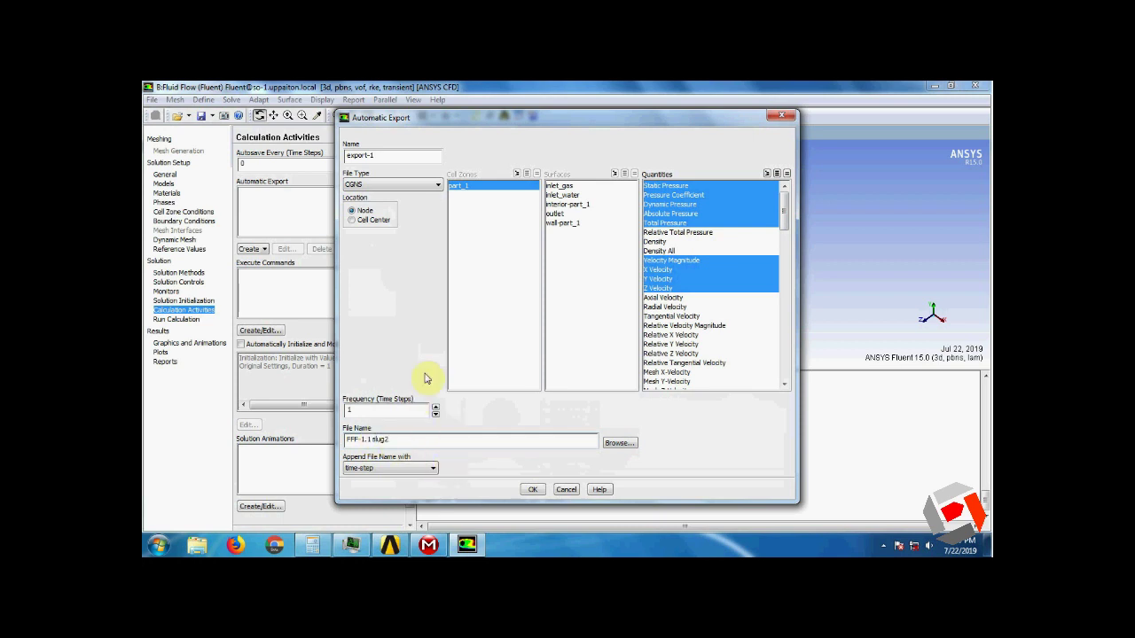
left_click(534, 492)
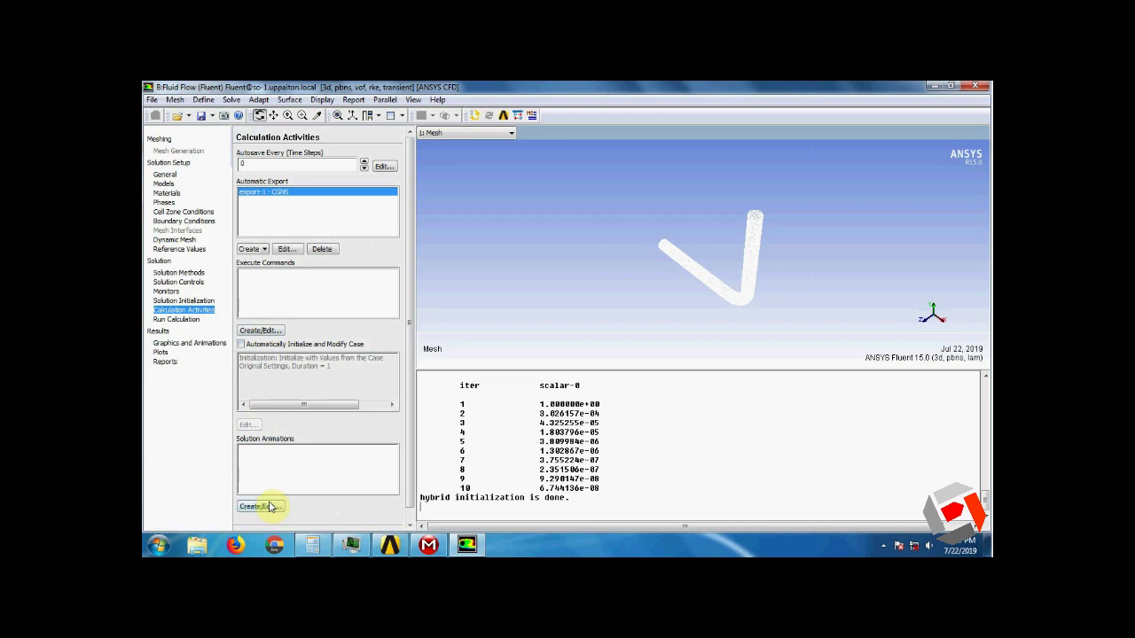
Add one animation sequence triggered every Time Step and assign it to window 2
left_click(260, 506)
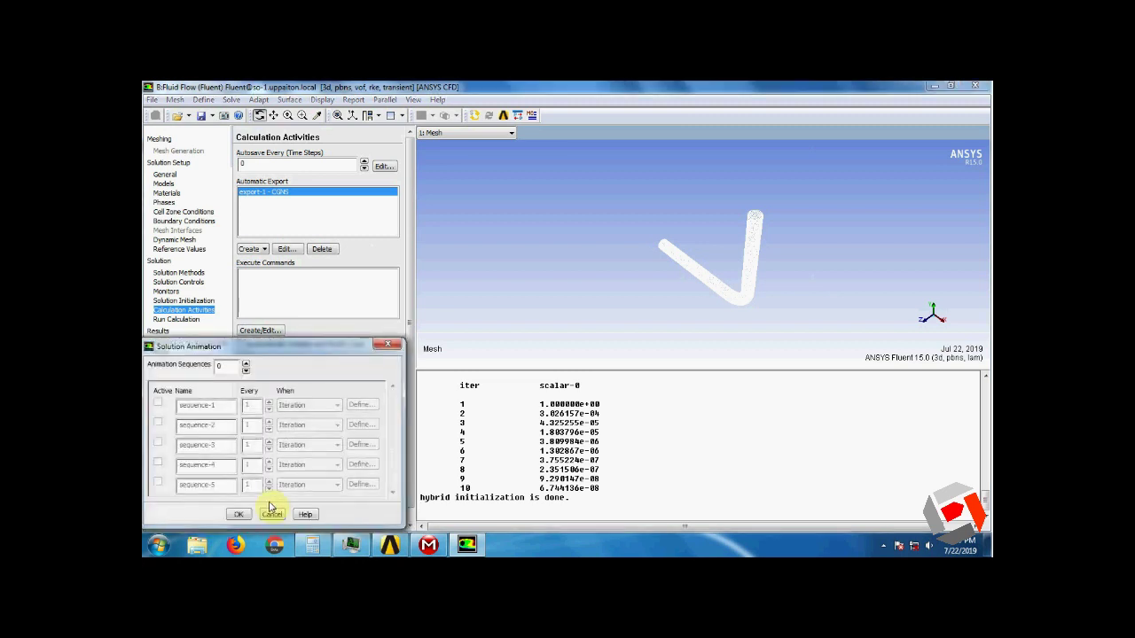
left_click(247, 365)
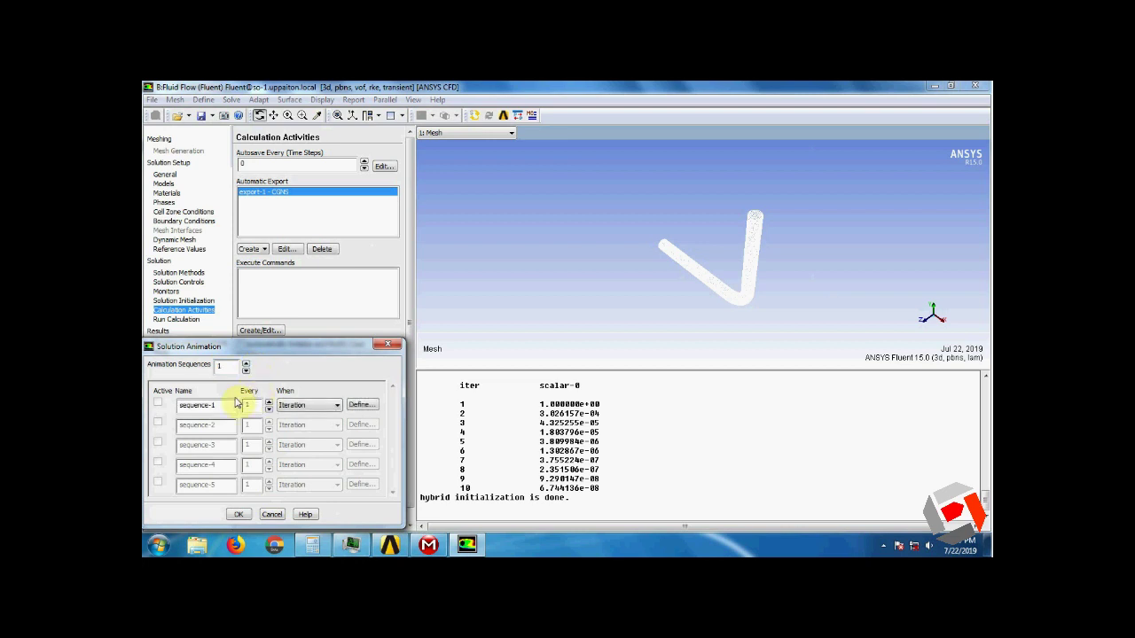
left_click(304, 405)
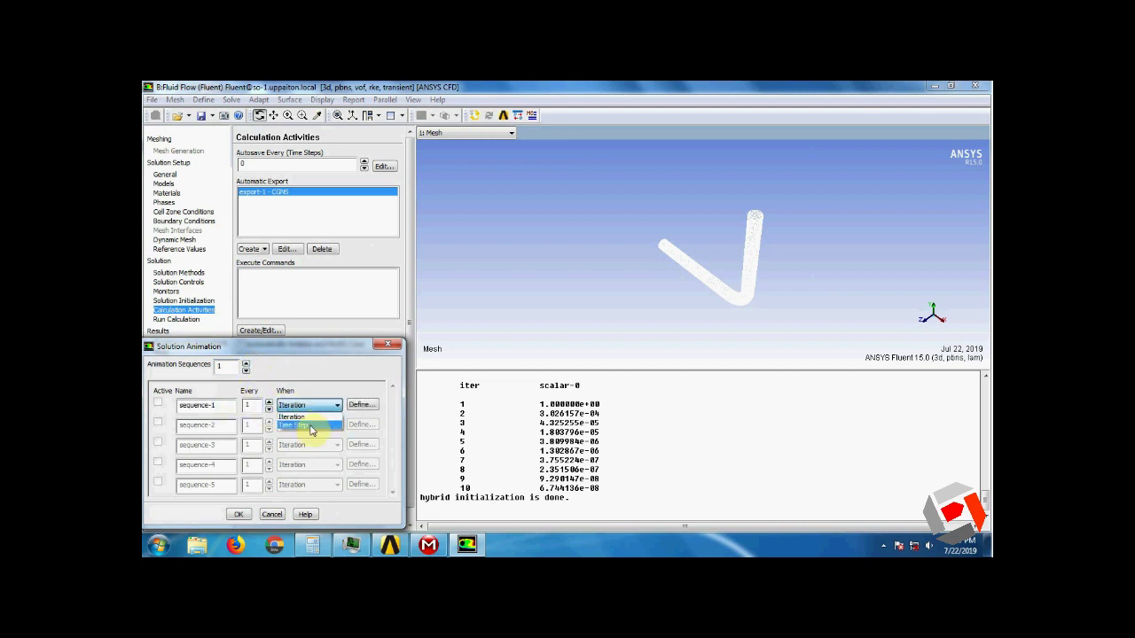
left_click(306, 417)
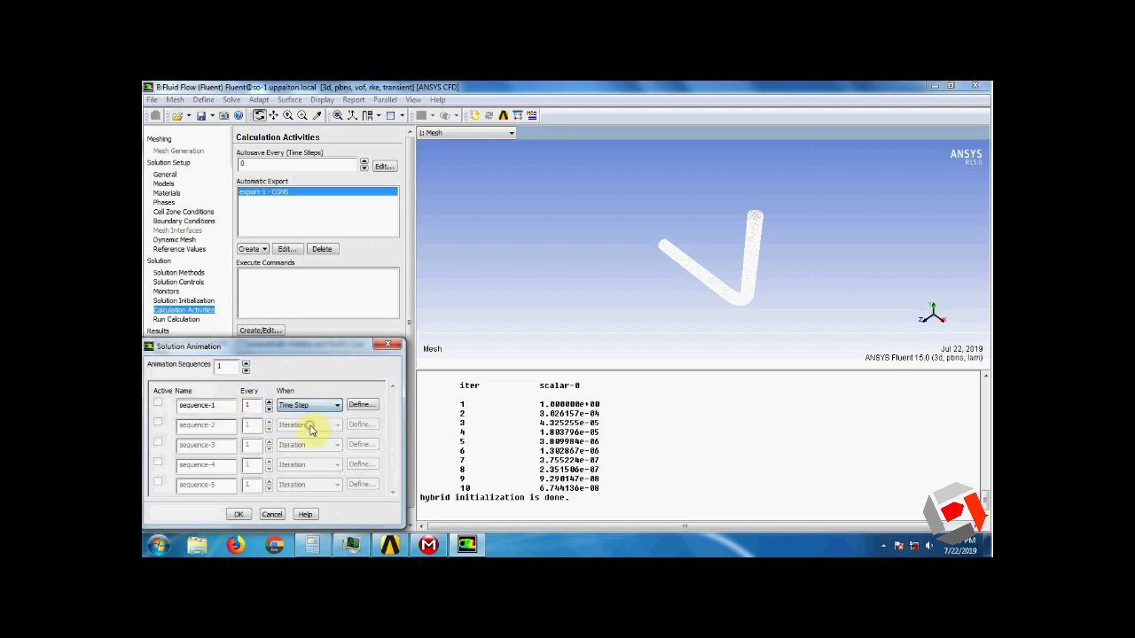
left_click(362, 405)
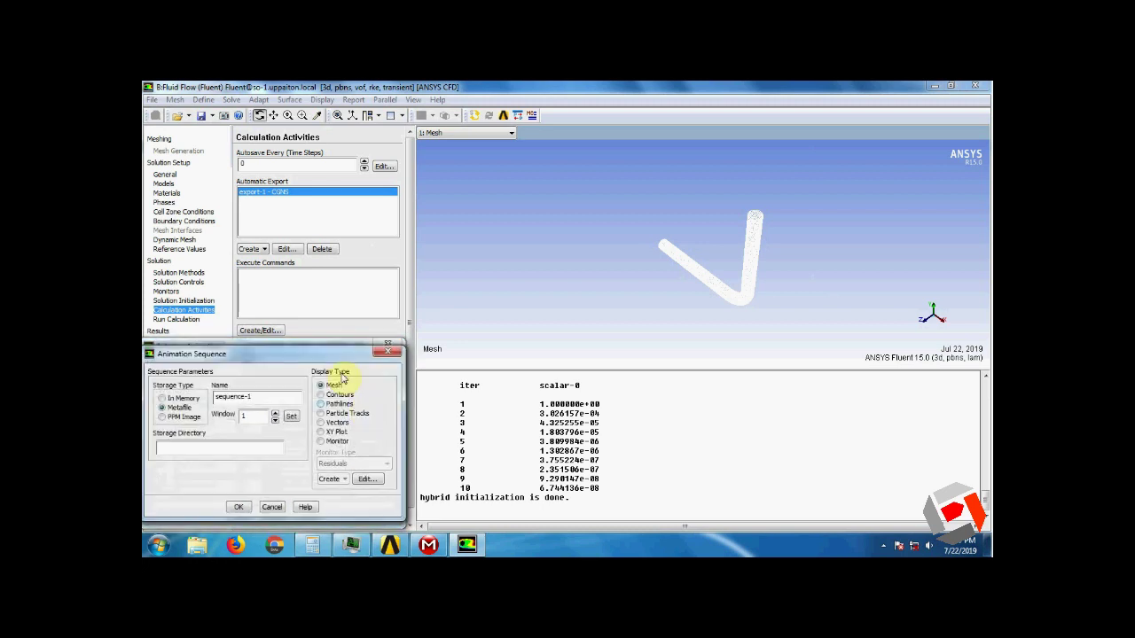
left_click_drag(338, 359, 722, 278)
type("2")
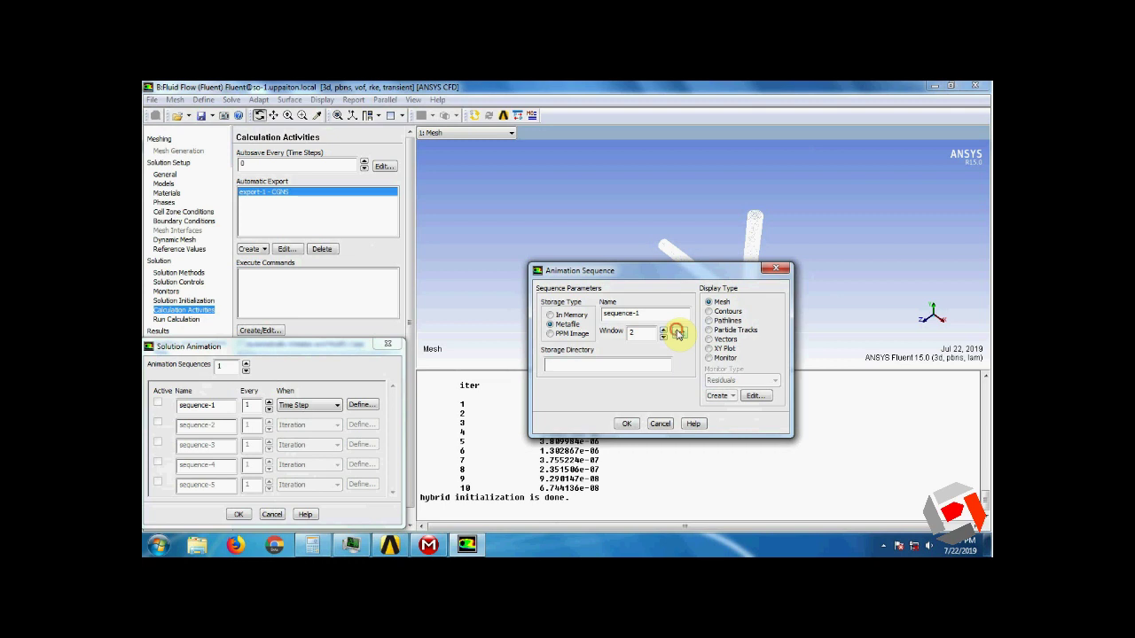
left_click(678, 333)
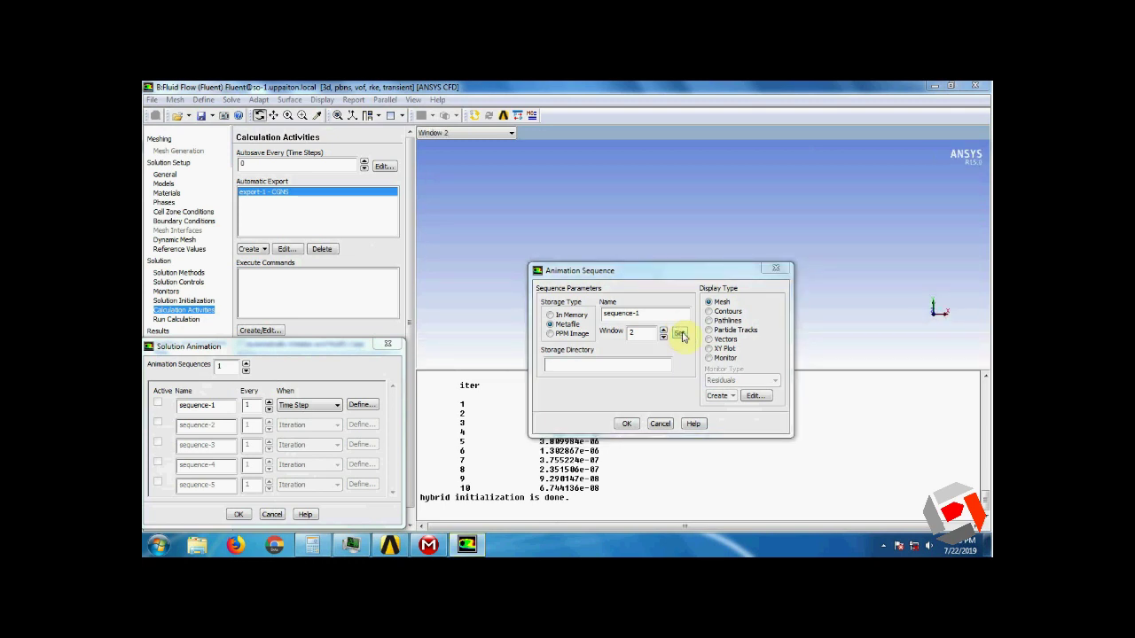
Set sequence-1 to contour water volume fraction on all surfaces and compute the range
left_click(715, 312)
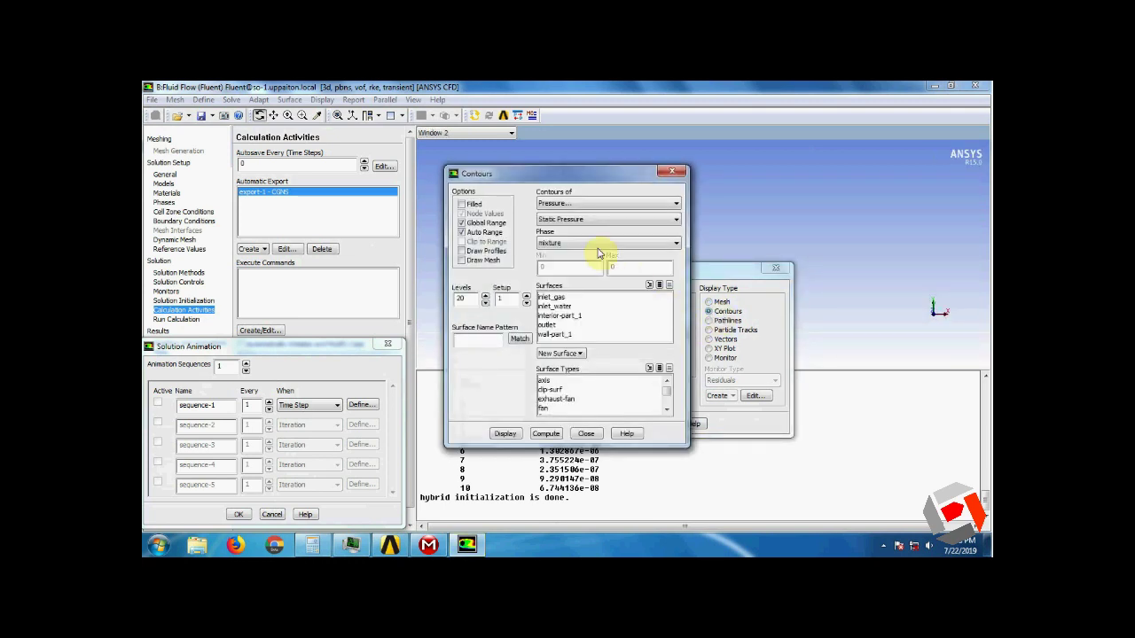
left_click(572, 204)
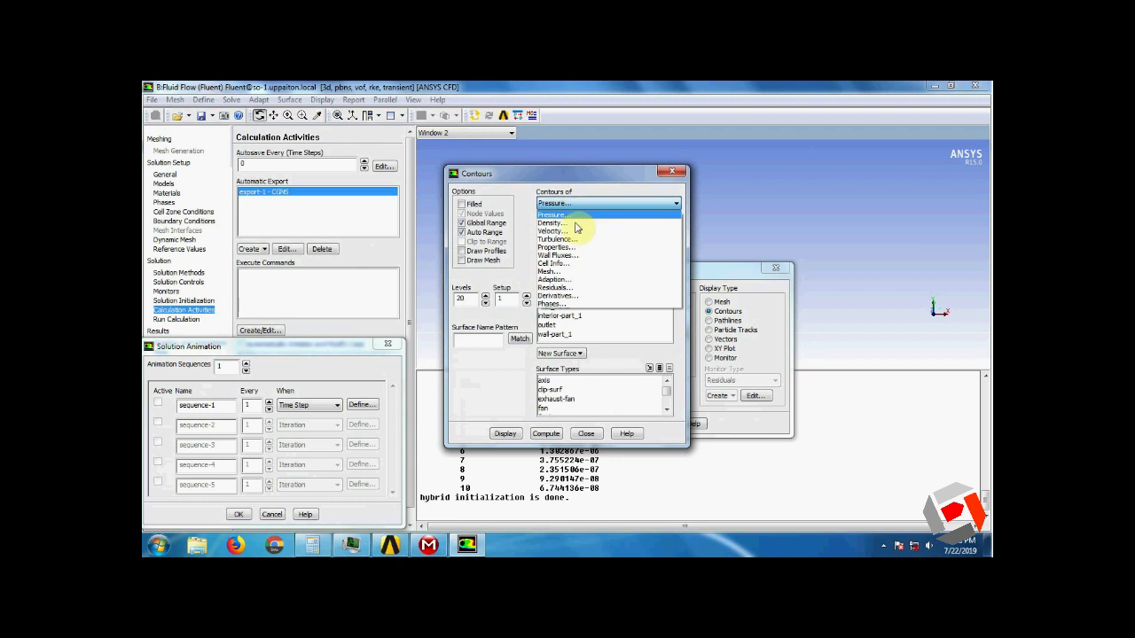
left_click(573, 305)
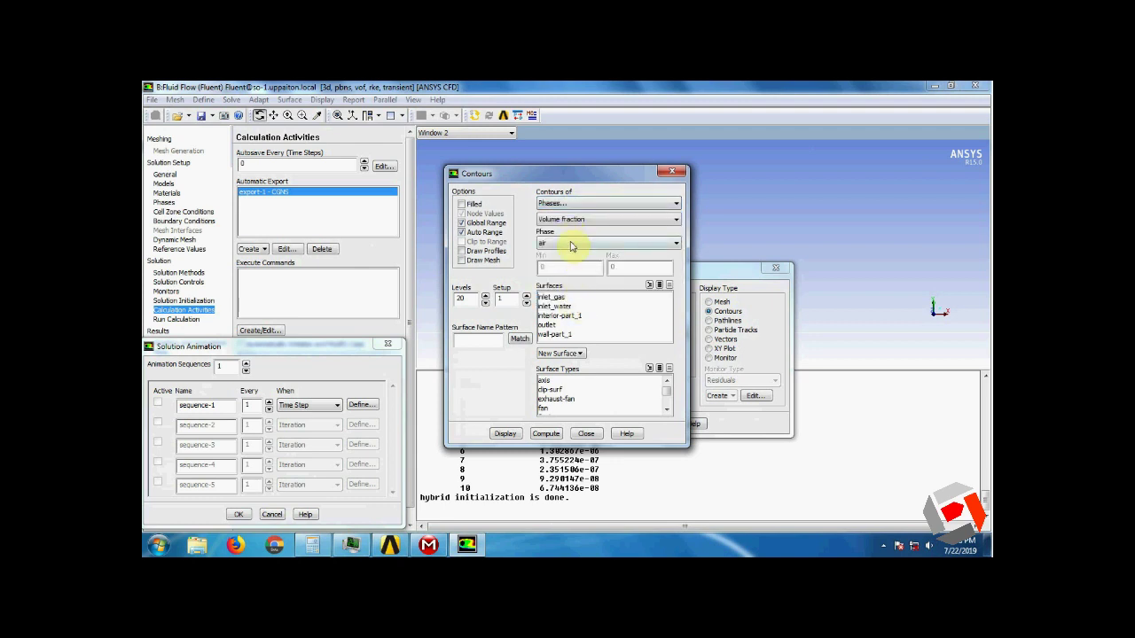
left_click(572, 245)
left_click(565, 263)
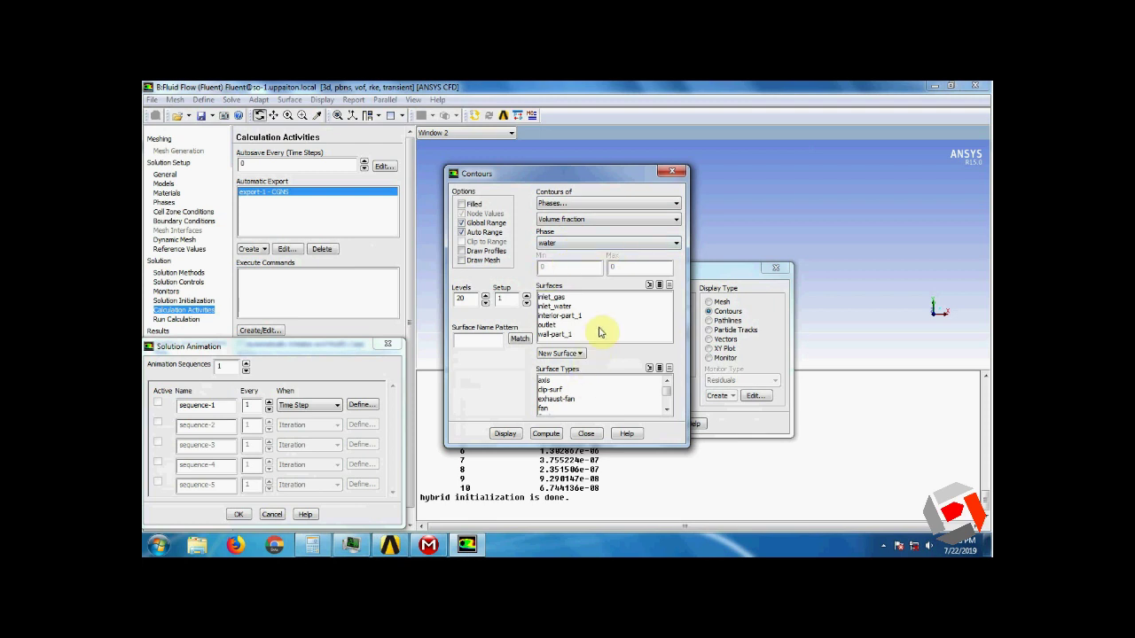
left_click(649, 285)
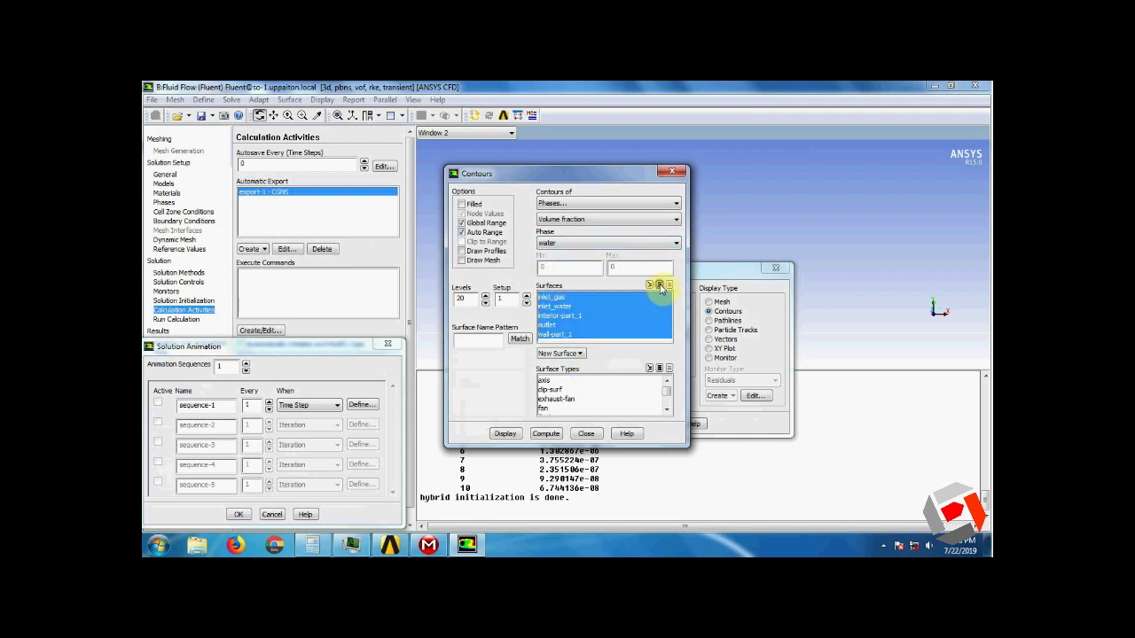
left_click(544, 433)
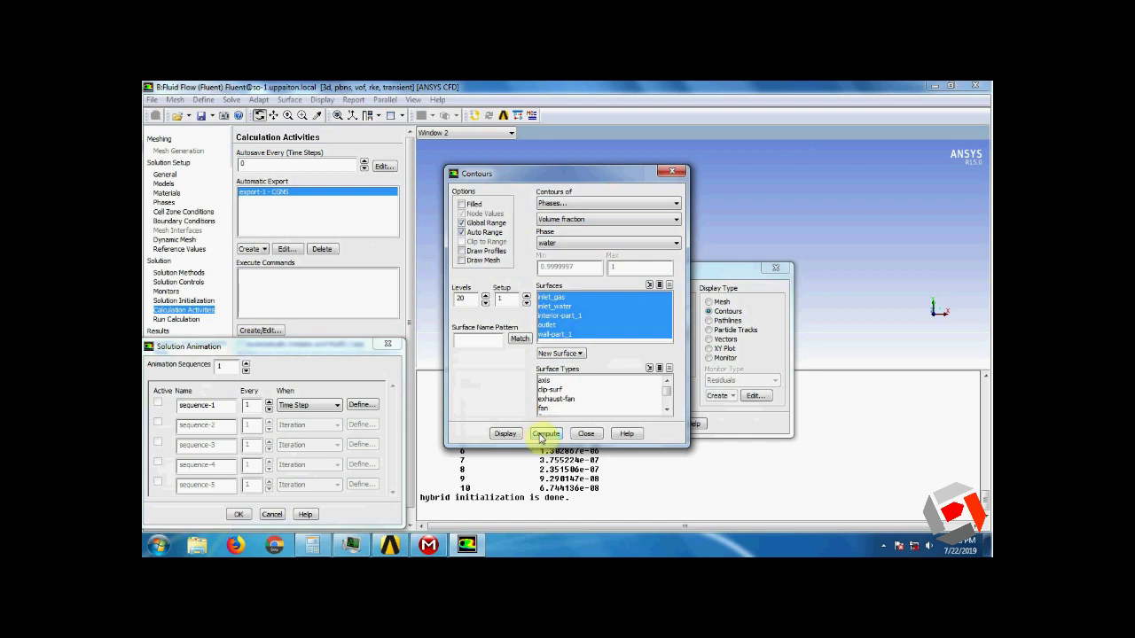
Display the water volume-fraction contours, then confirm the sequence and animation setup
left_click_drag(591, 171, 441, 168)
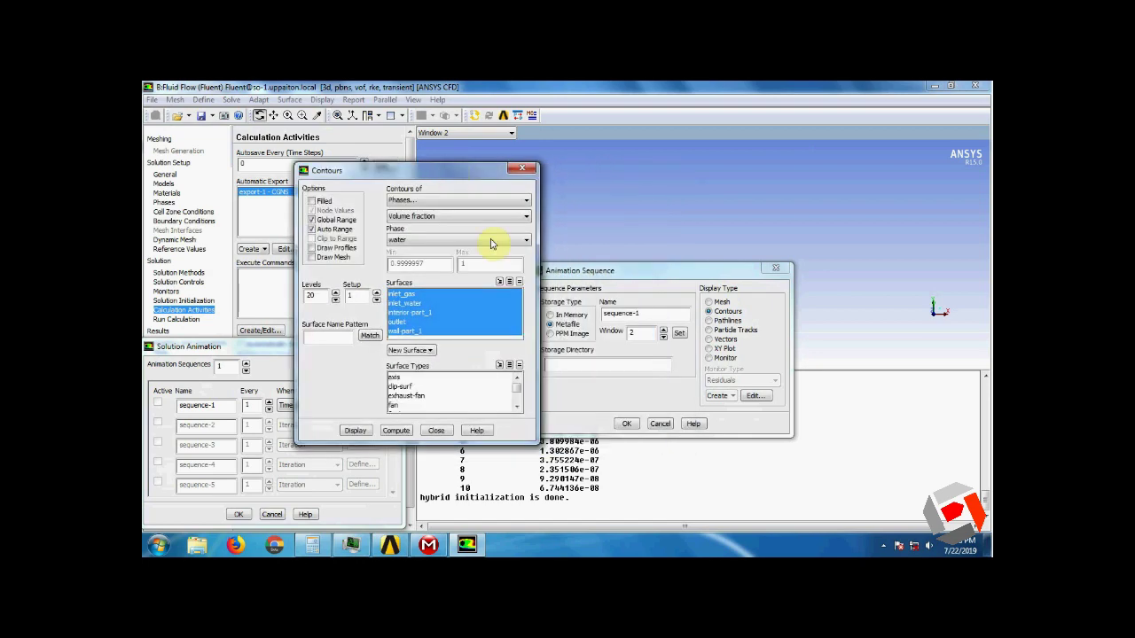
left_click_drag(674, 282, 726, 345)
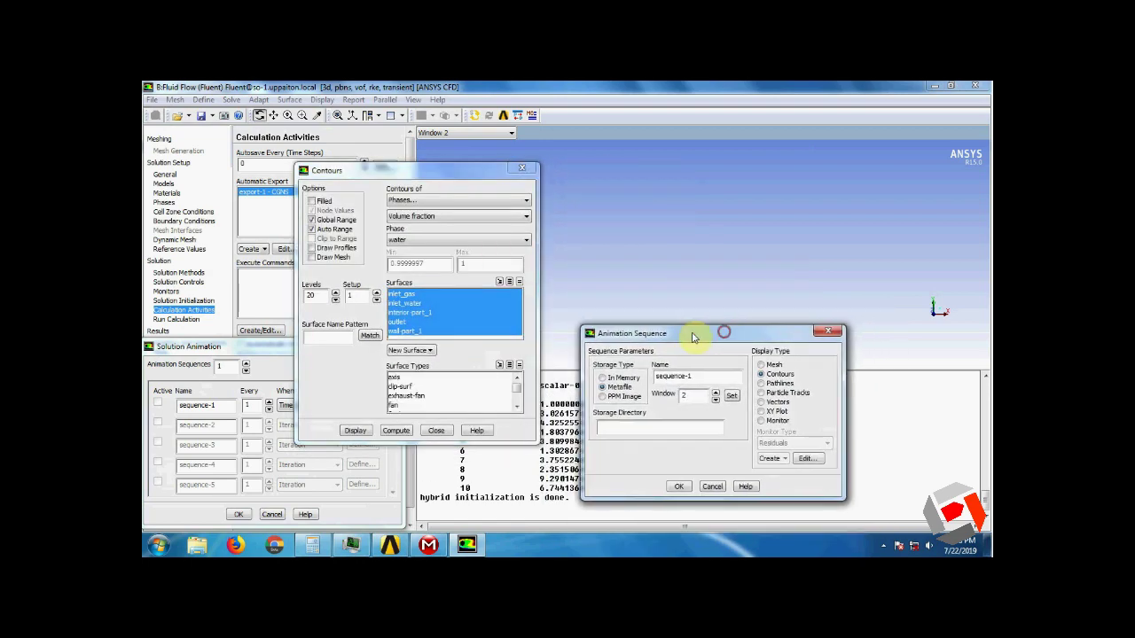
left_click(355, 431)
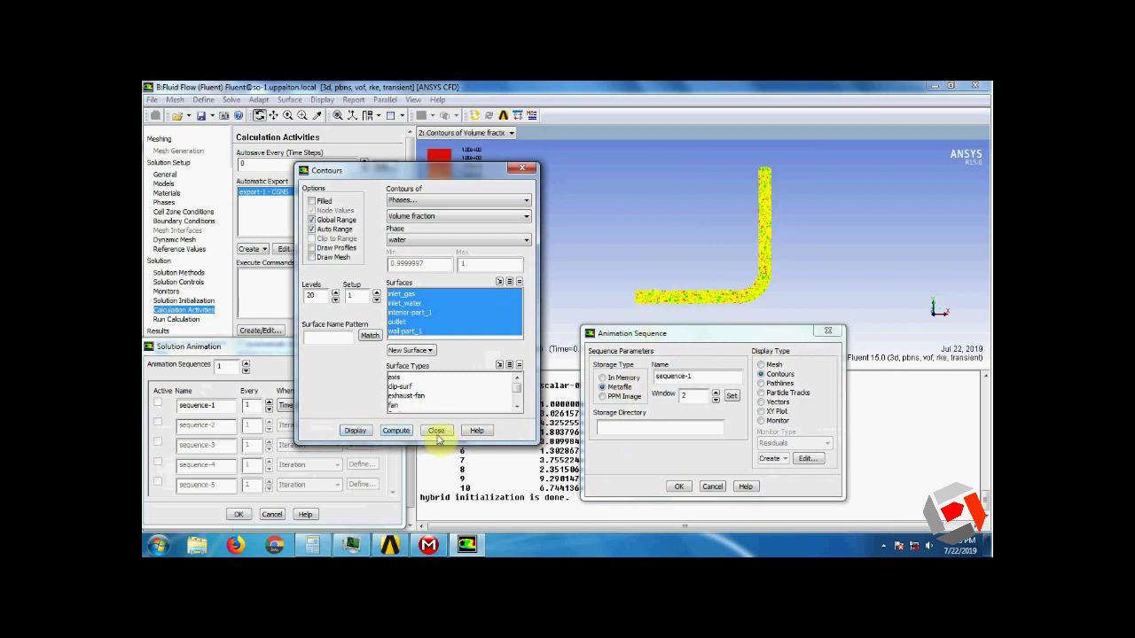
left_click(437, 430)
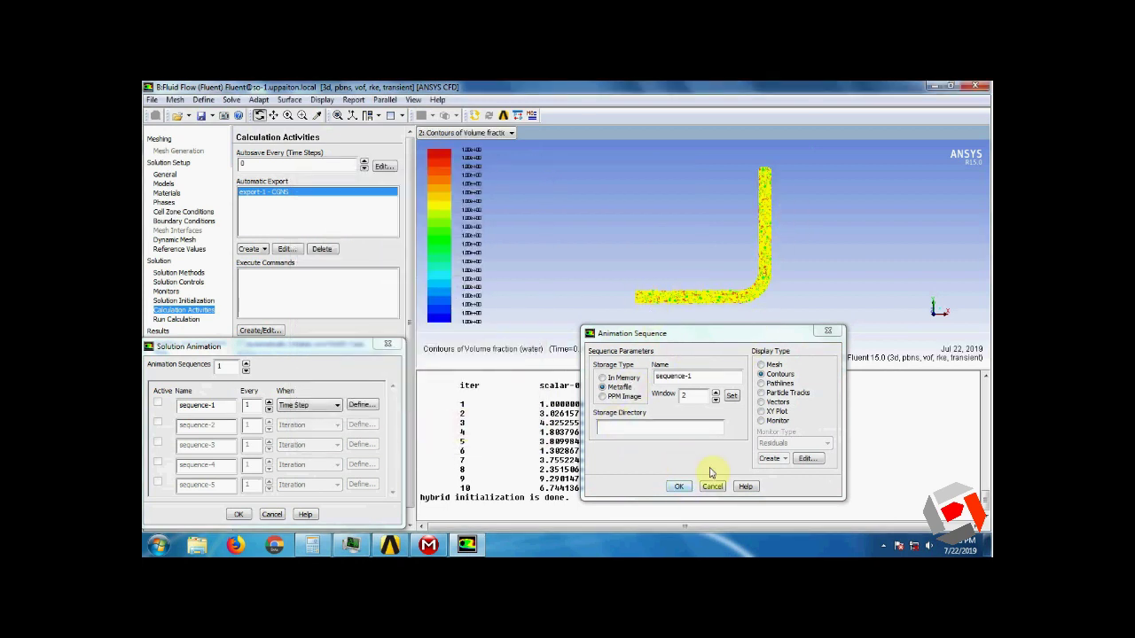
left_click(680, 487)
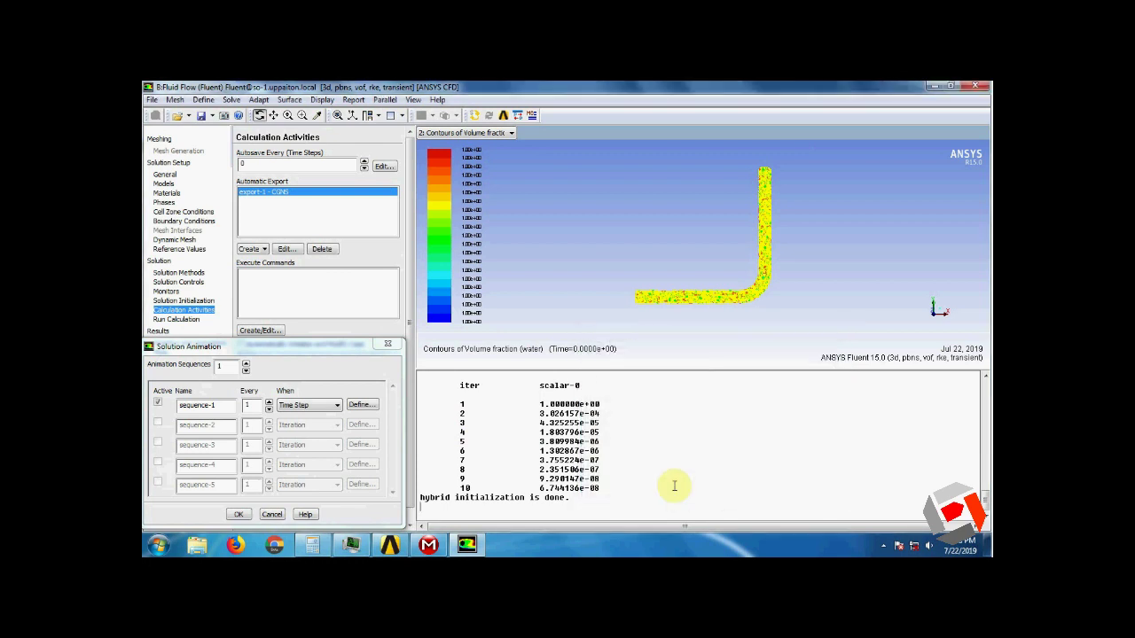
left_click(237, 515)
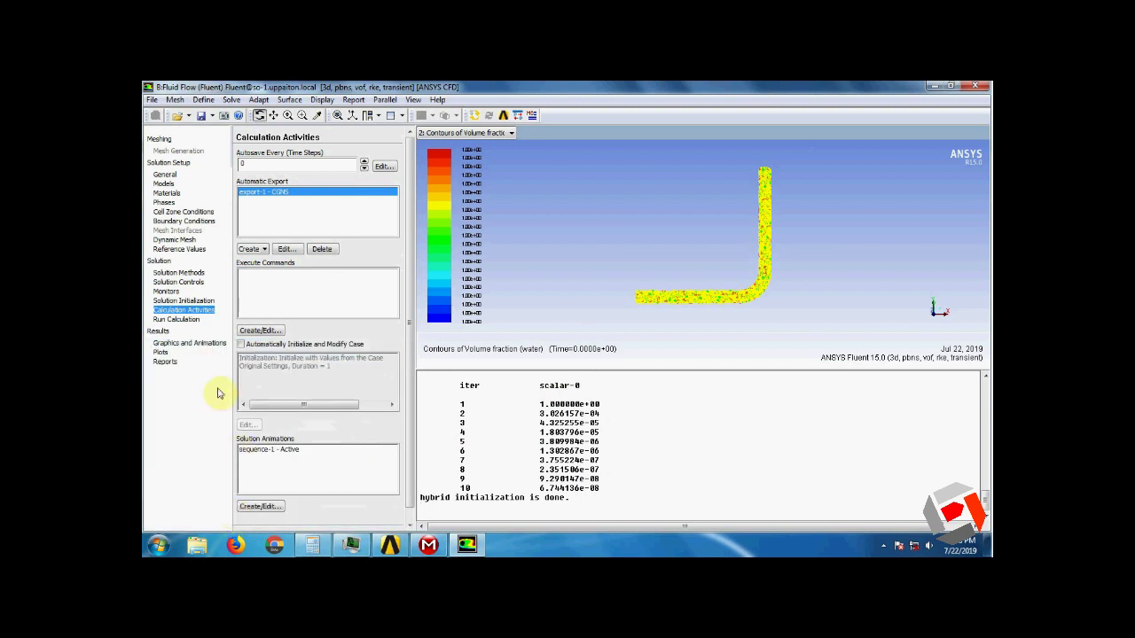
Launch the transient calculation with 1000 time steps and 10 max iterations per time step
left_click(178, 319)
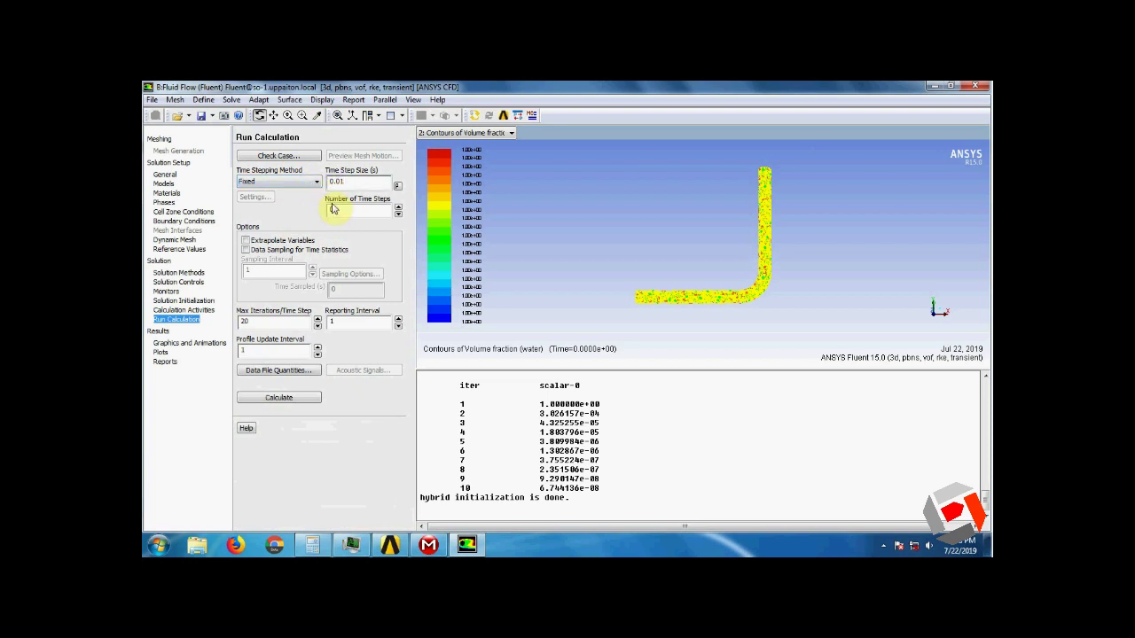
left_click(335, 210)
type("1000")
double_click(246, 323)
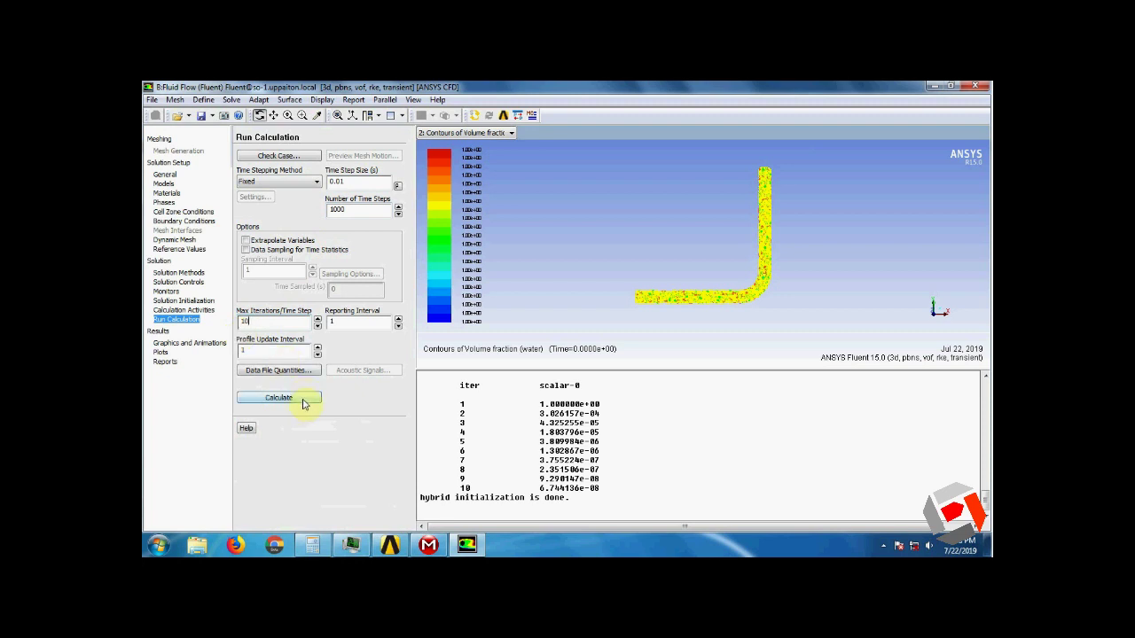
left_click(303, 404)
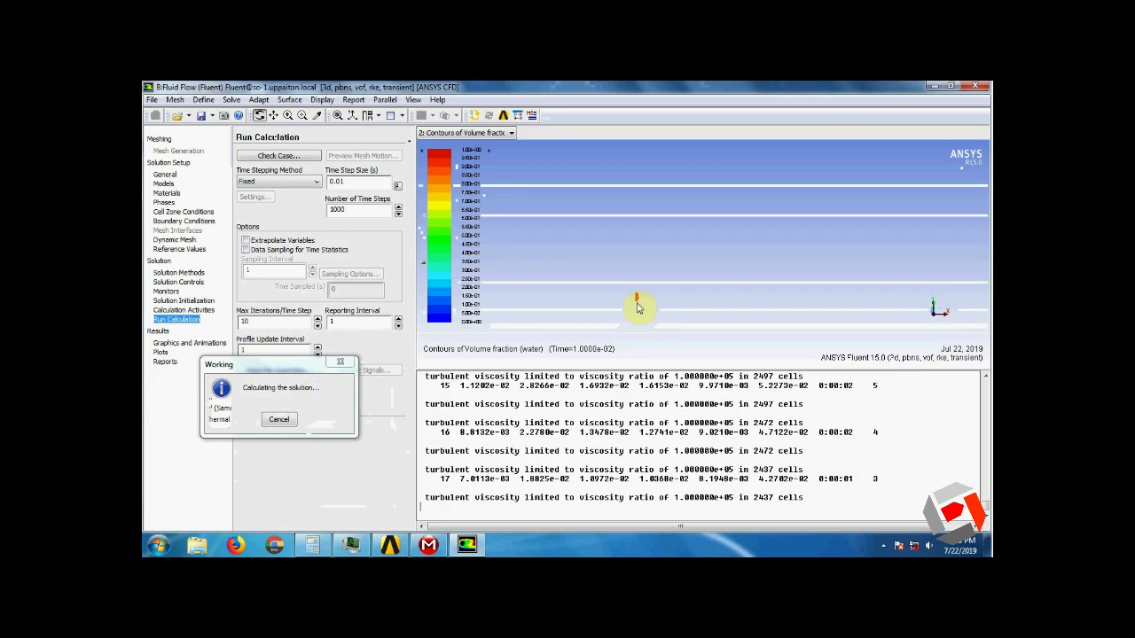
Display scaled residuals beside the contours, then interrupt the run at time step 40 (0.4 s)
left_click(510, 133)
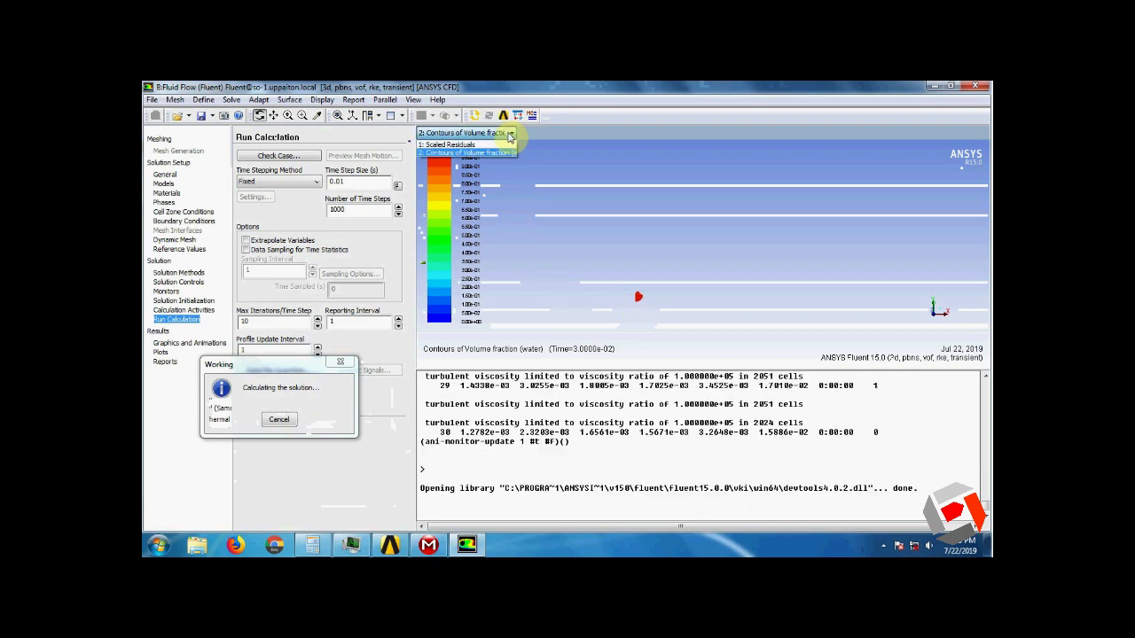
left_click(401, 116)
left_click(402, 117)
left_click(405, 139)
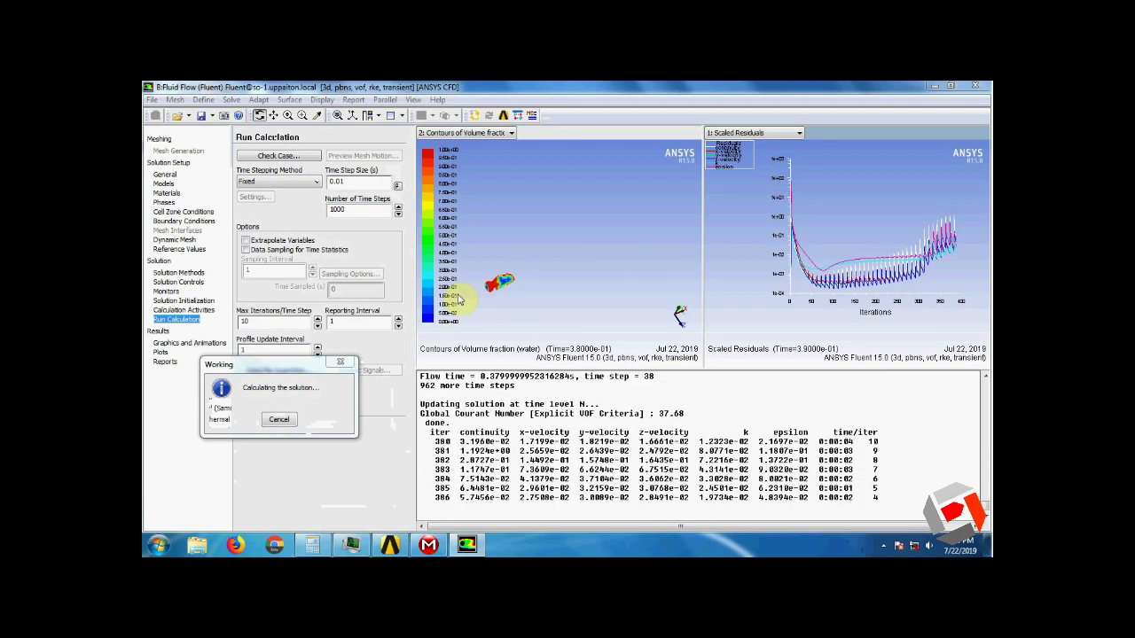
left_click(281, 419)
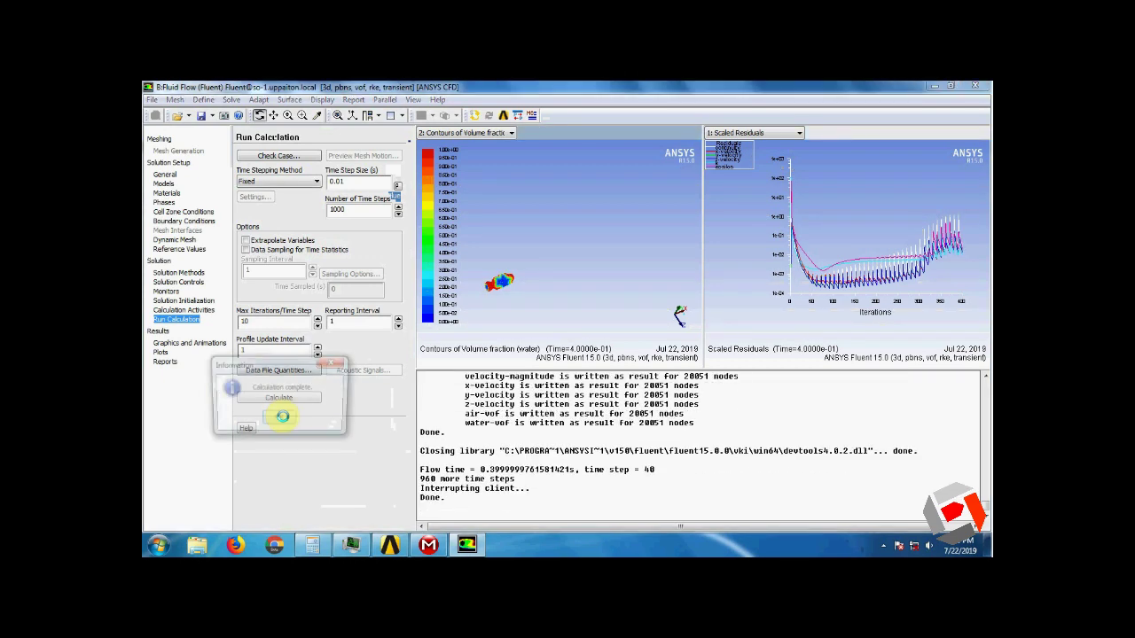
Add animation sequence-2, recorded every time step in graphics window 3, showing contours
left_click(283, 418)
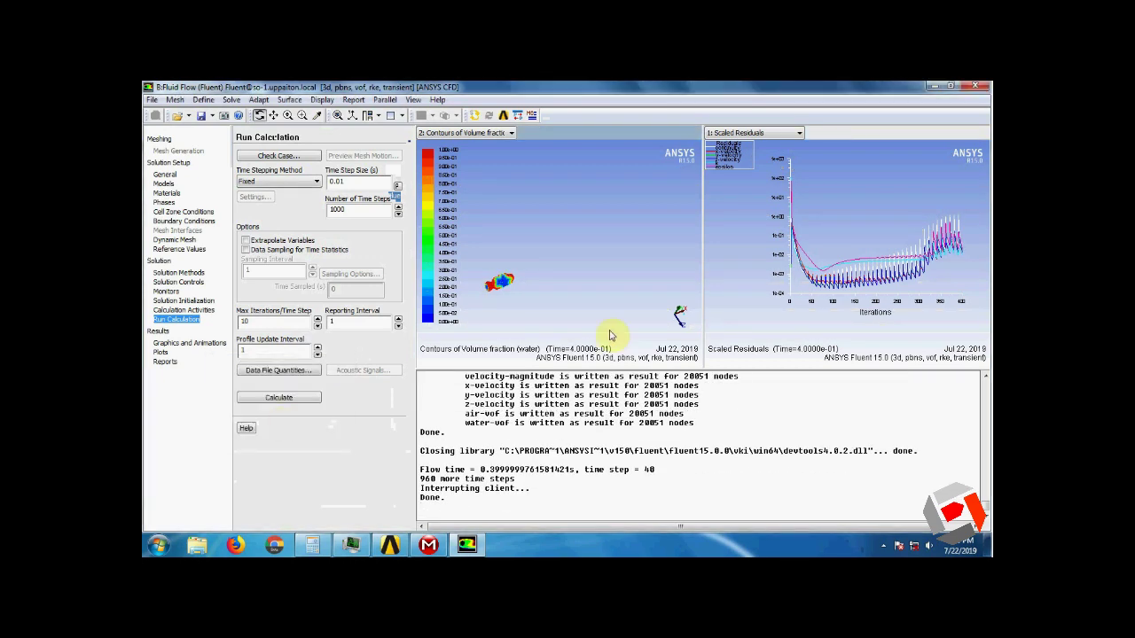
left_click(186, 310)
left_click(264, 506)
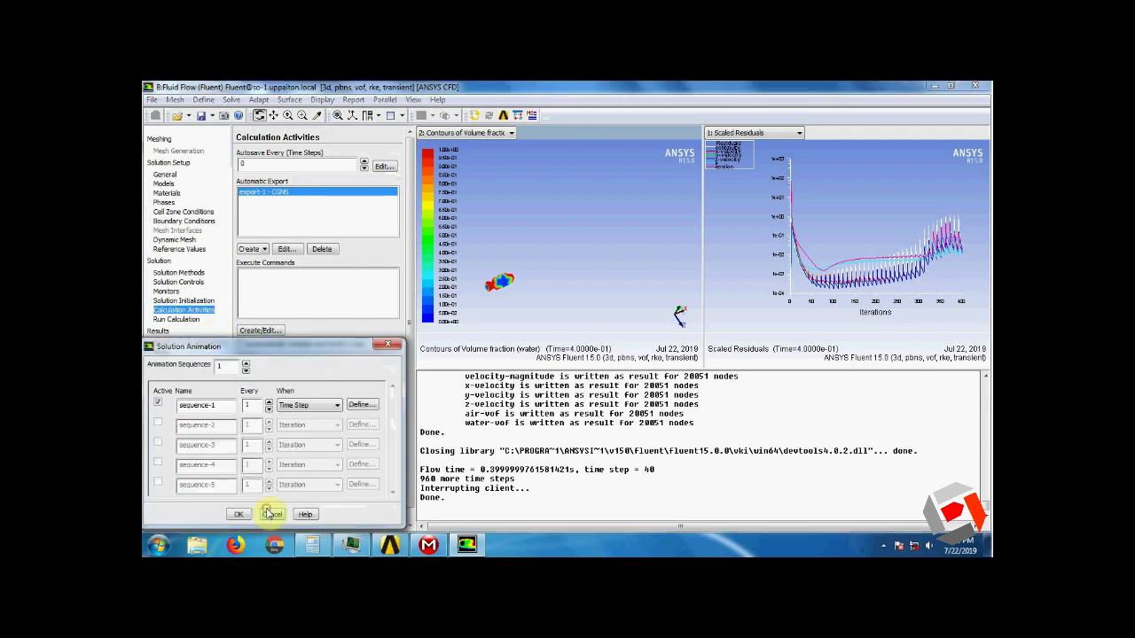
left_click(245, 361)
left_click(337, 425)
left_click(297, 444)
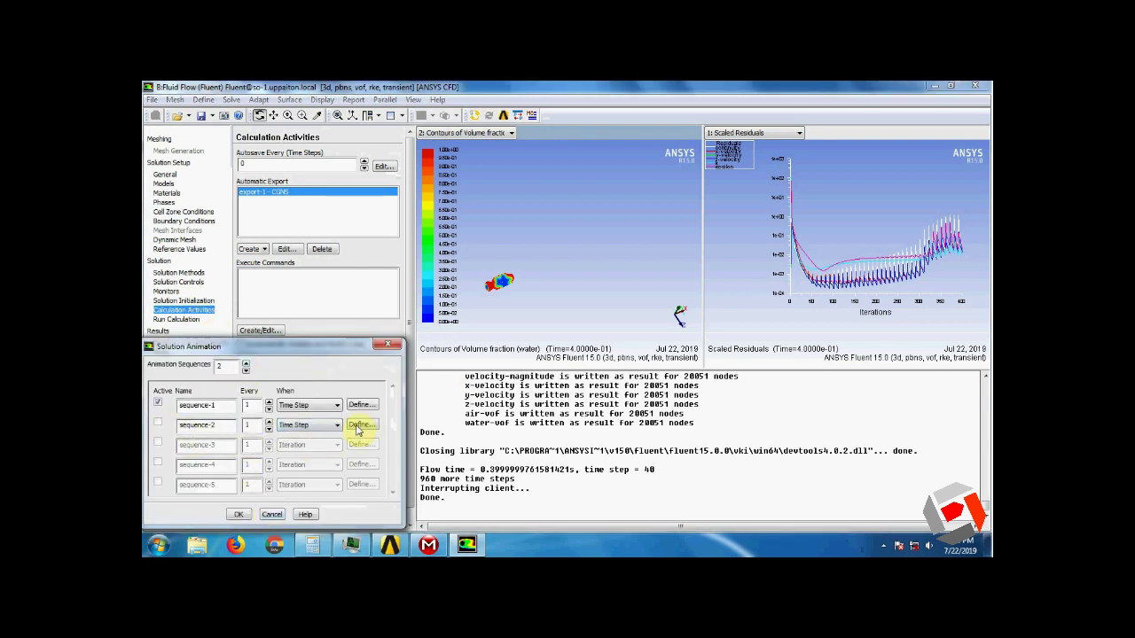
left_click(361, 424)
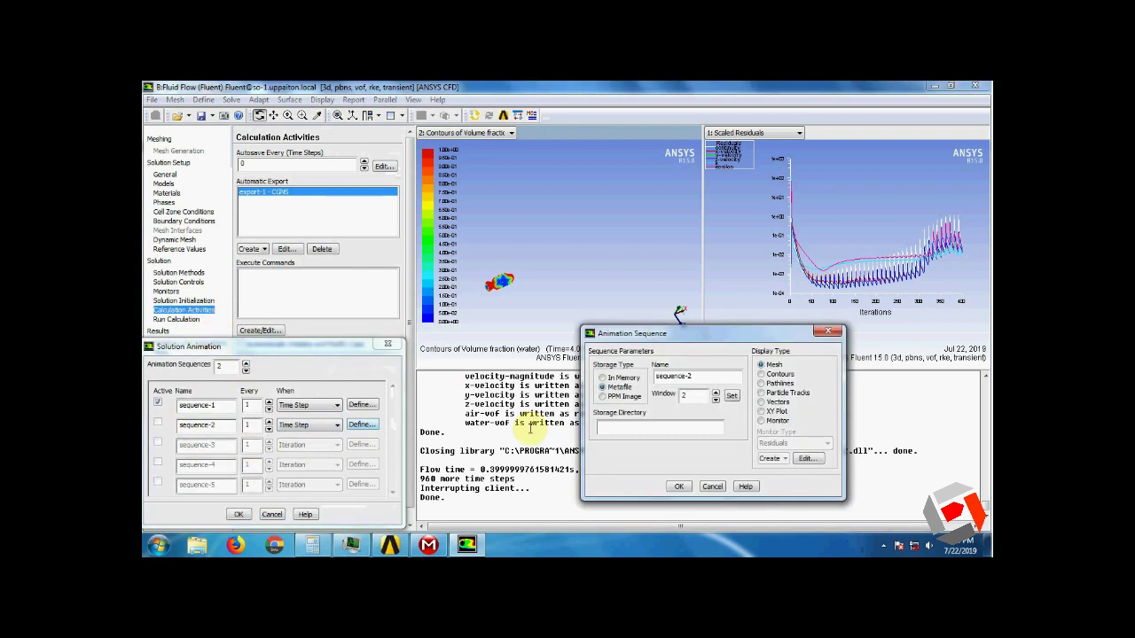
left_click(731, 396)
left_click(768, 374)
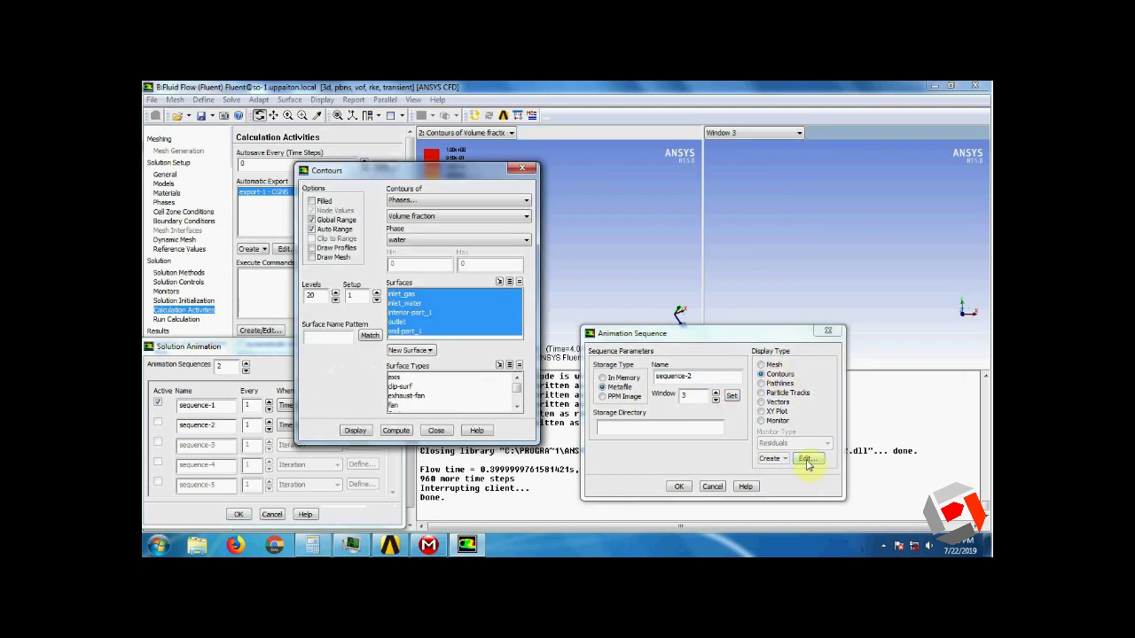
Make the sequence-2 contours filled and clear the surface selection after display errors
left_click(312, 202)
left_click(368, 431)
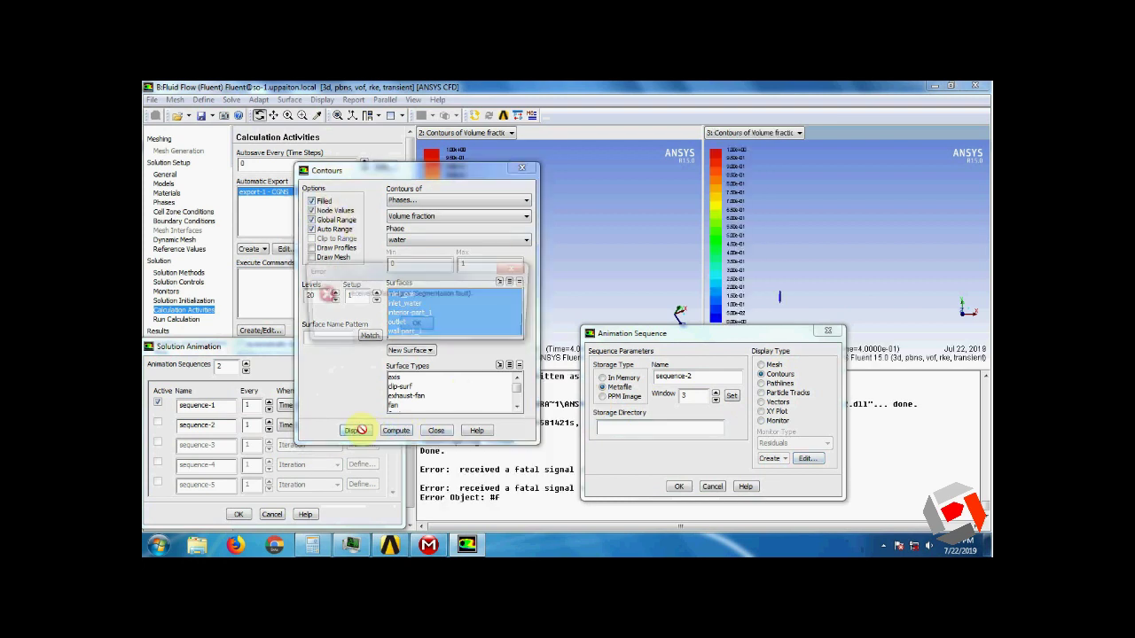
left_click(411, 332)
left_click(355, 431)
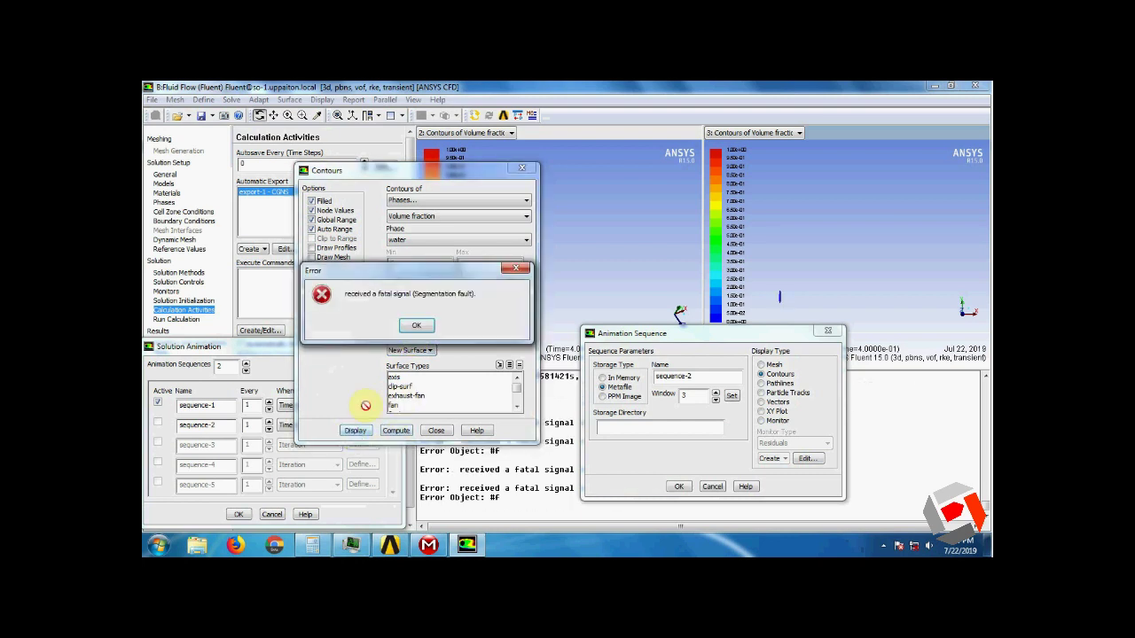
left_click(418, 328)
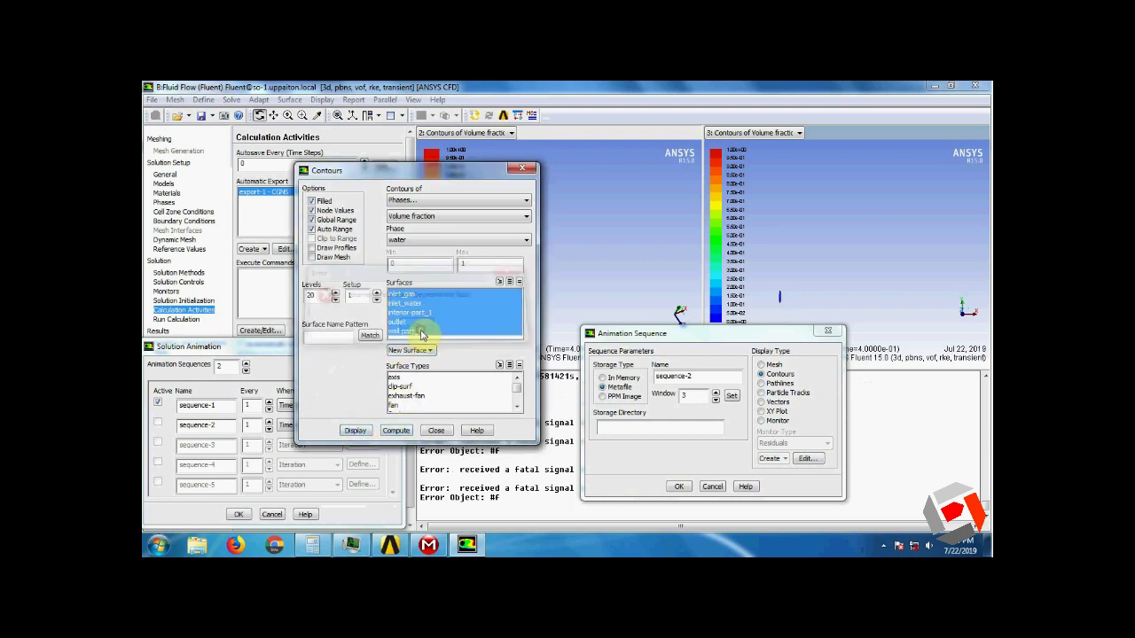
left_click(509, 283)
left_click(396, 432)
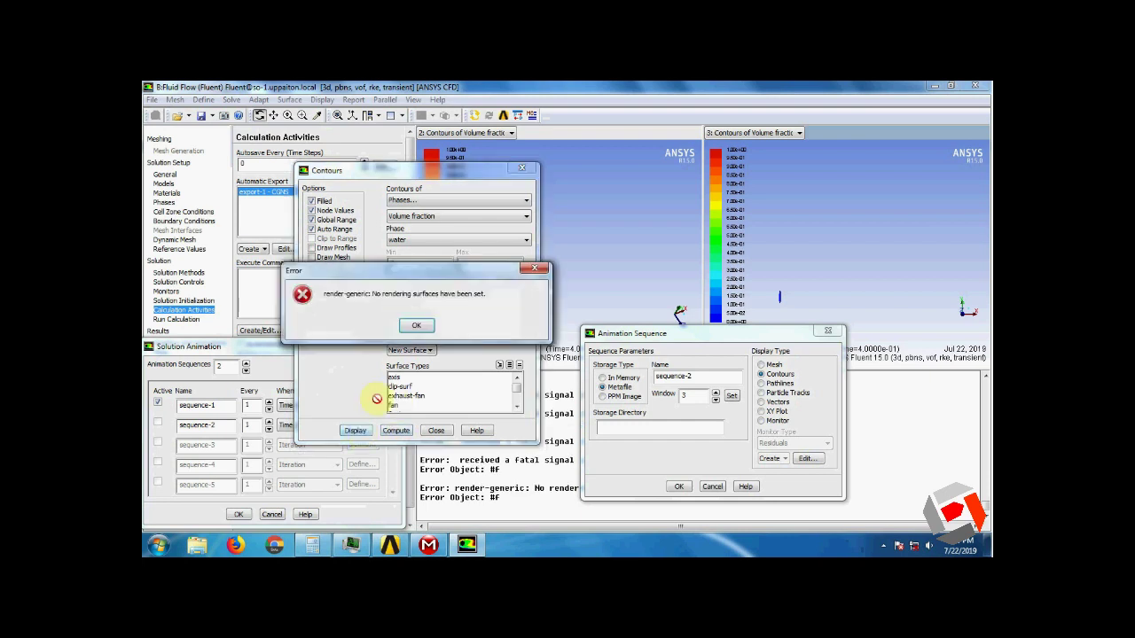
left_click(419, 325)
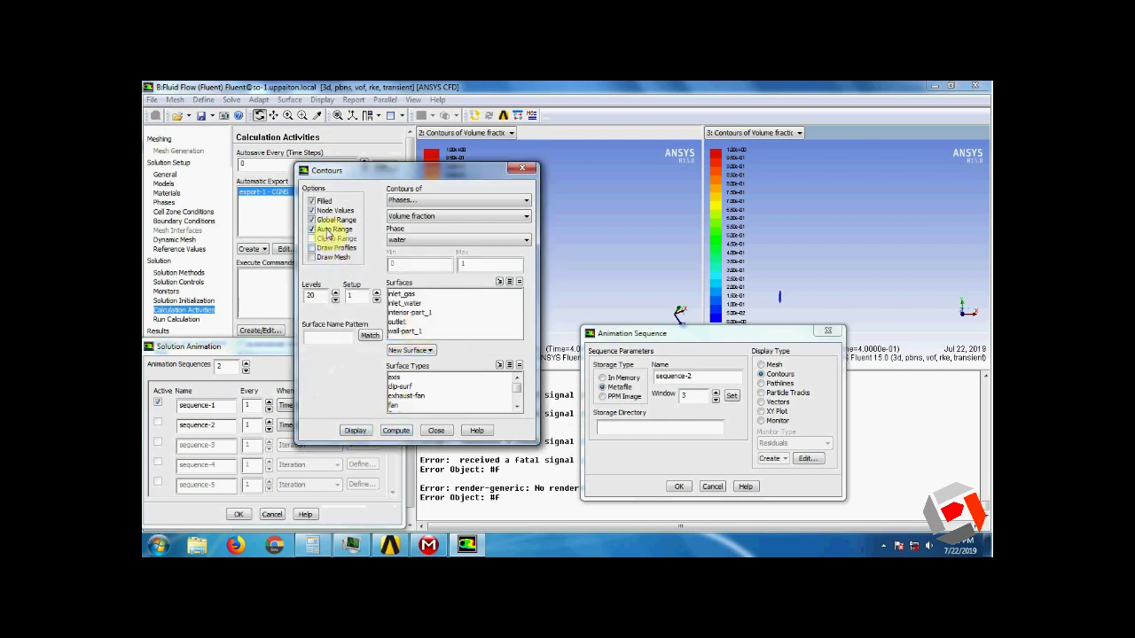
Show air volume fraction on all surfaces, confirm sequence-2, and put scaled residuals in the left window
left_click(422, 238)
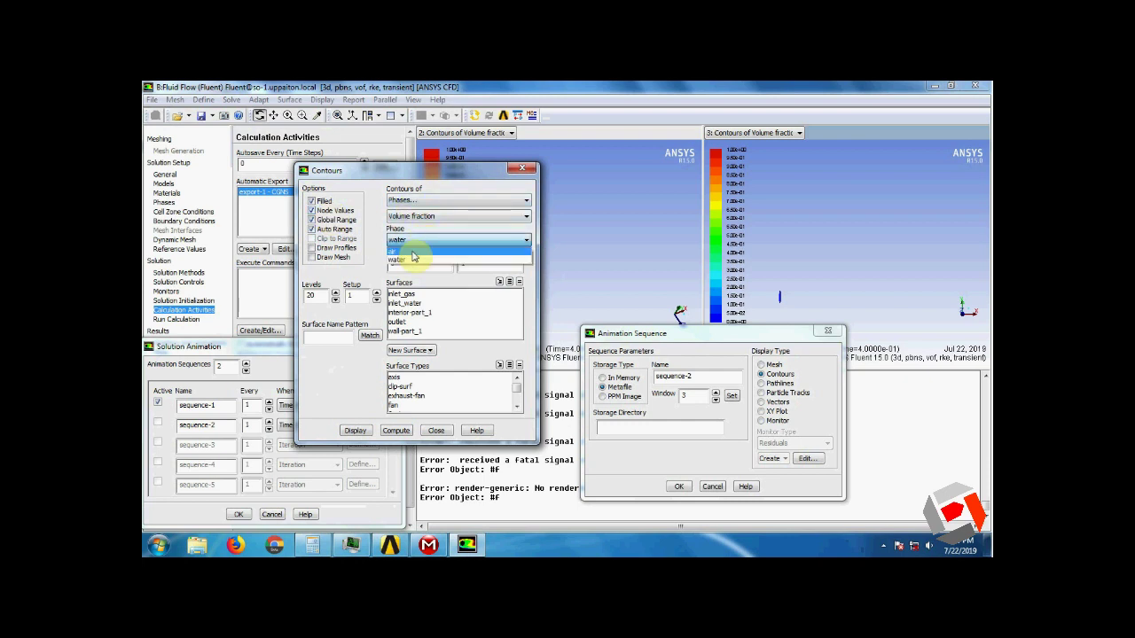
left_click(413, 256)
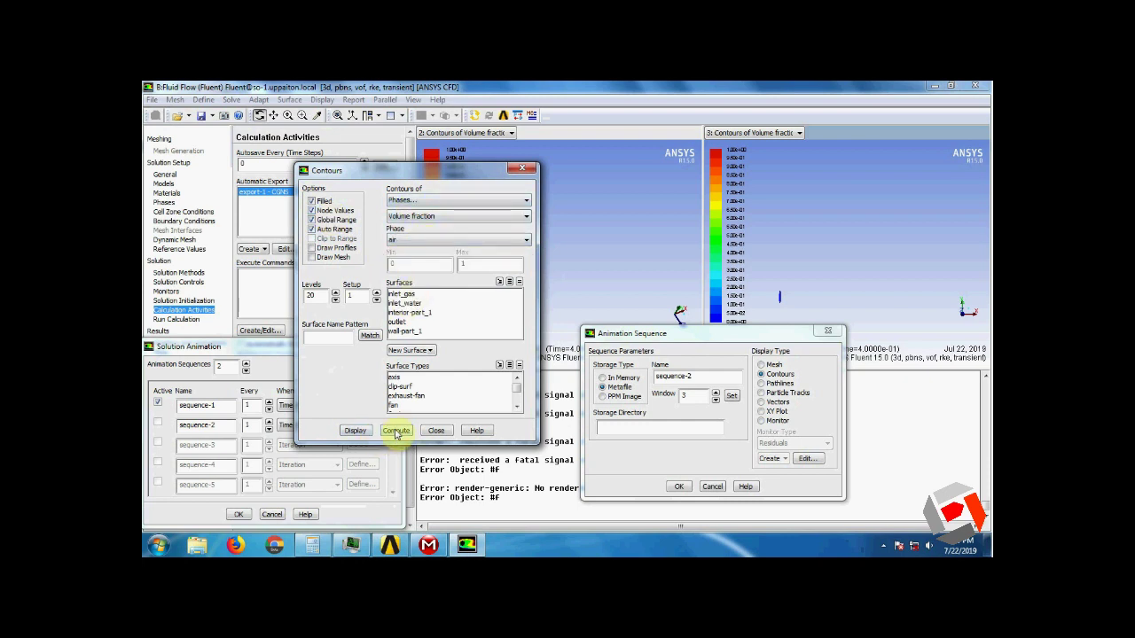
left_click(355, 431)
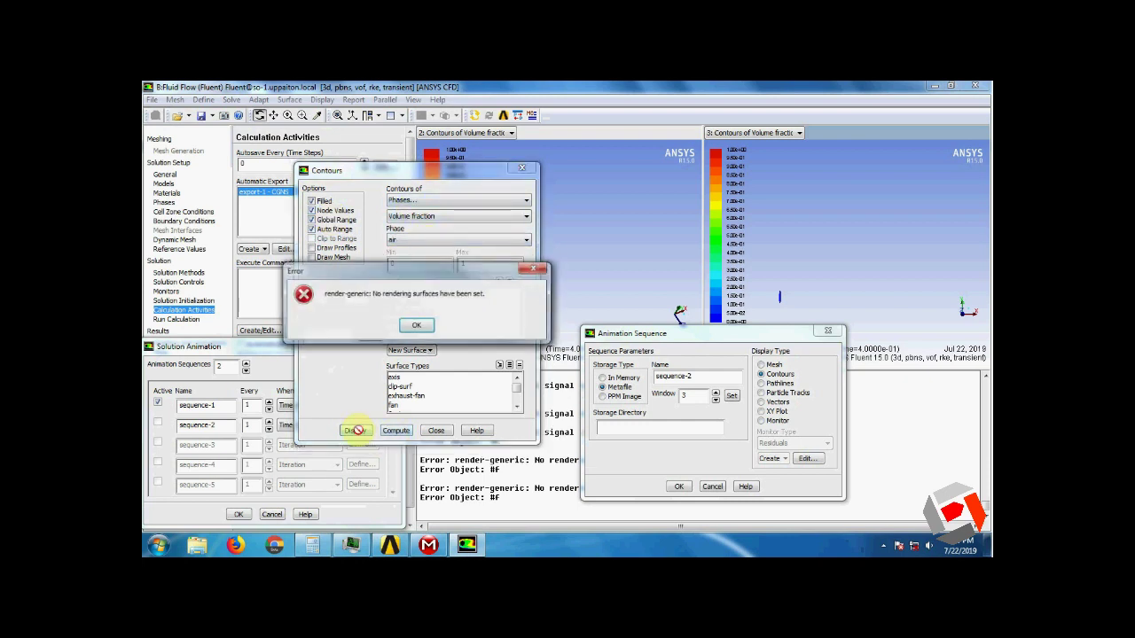
left_click(419, 328)
left_click(508, 282)
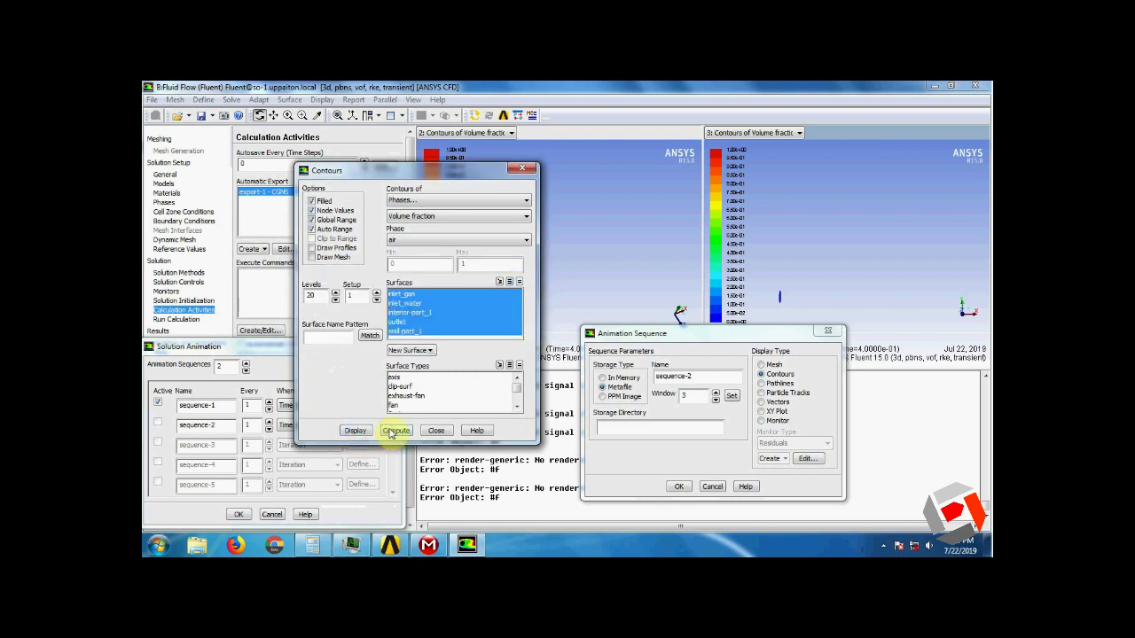
left_click(354, 431)
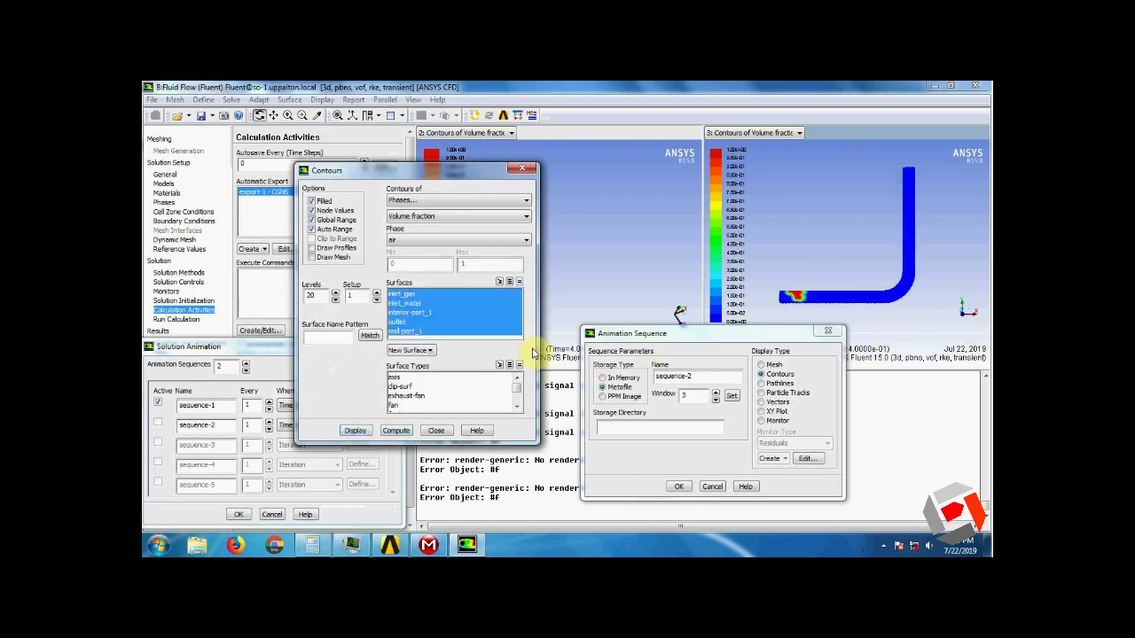
left_click(435, 430)
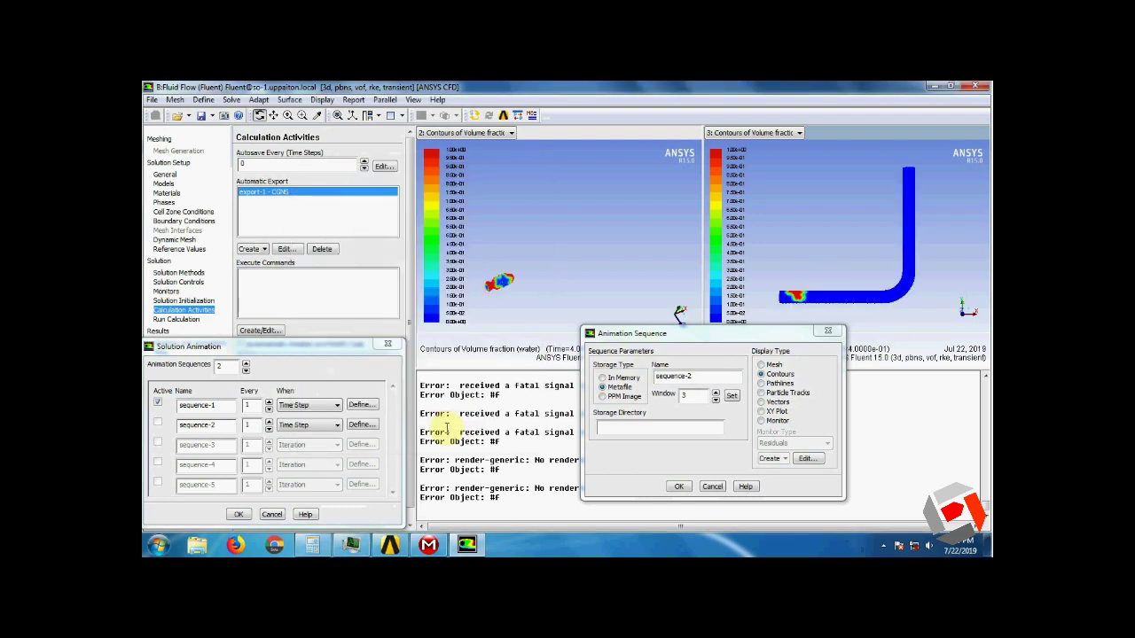
left_click(680, 486)
left_click(510, 133)
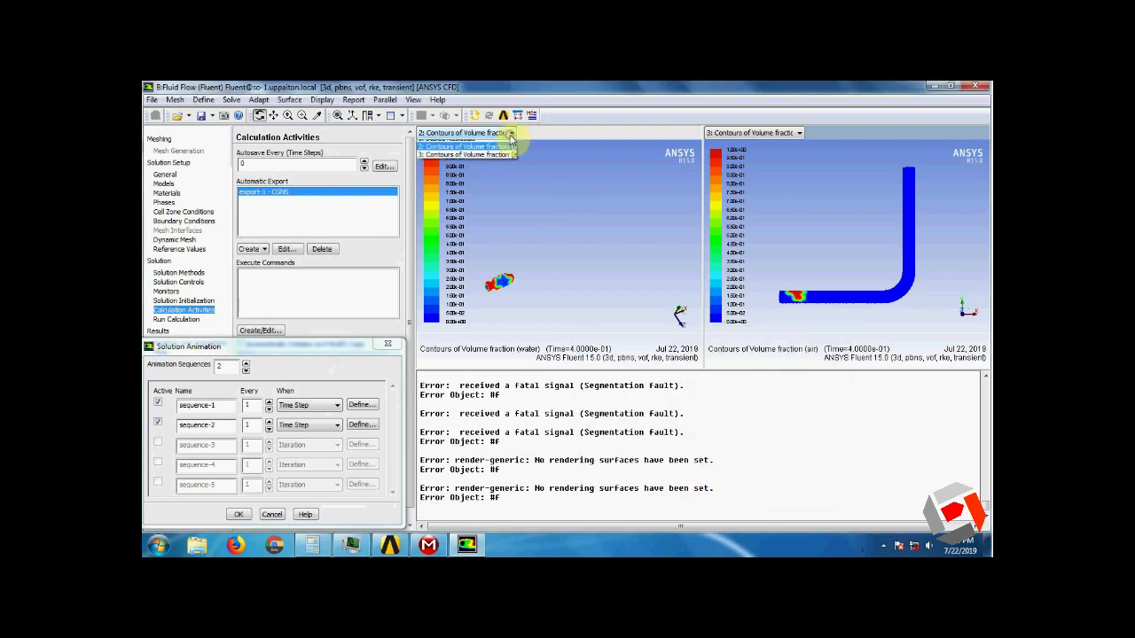
left_click(452, 139)
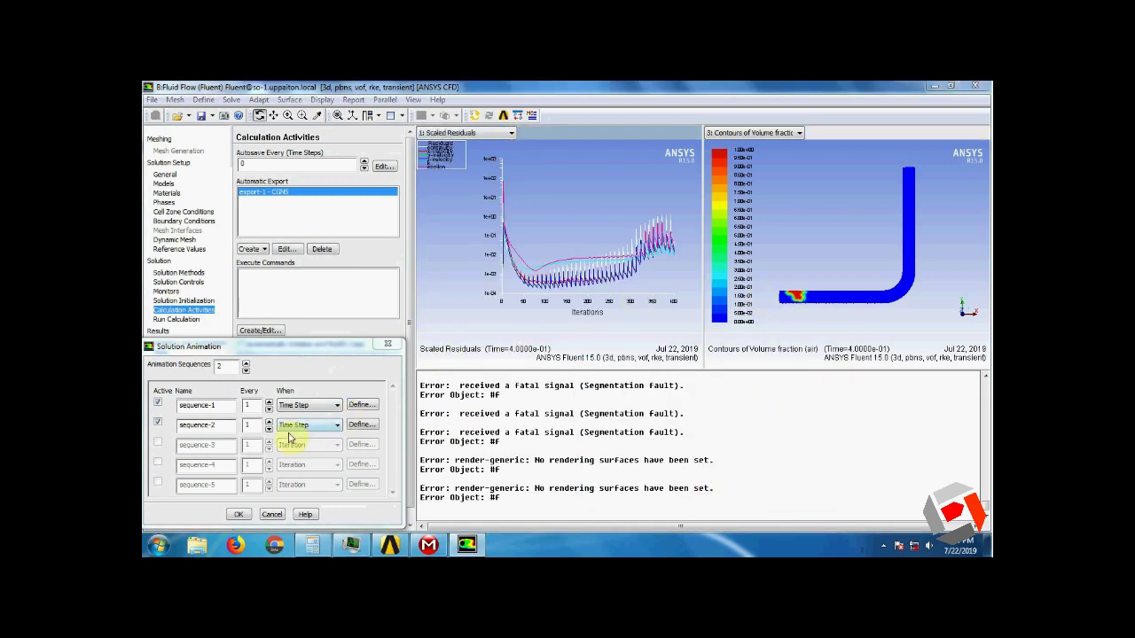
Resume the 1000-step transient run with the graphics windows enlarged above the console
left_click(239, 514)
left_click(176, 319)
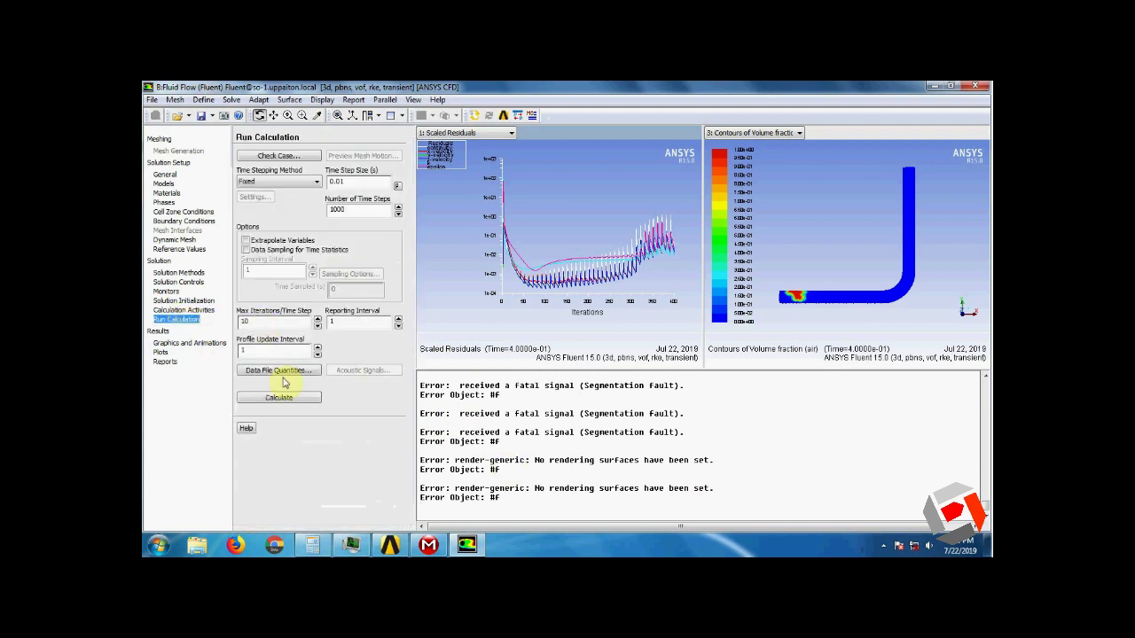
left_click_drag(595, 368, 606, 434)
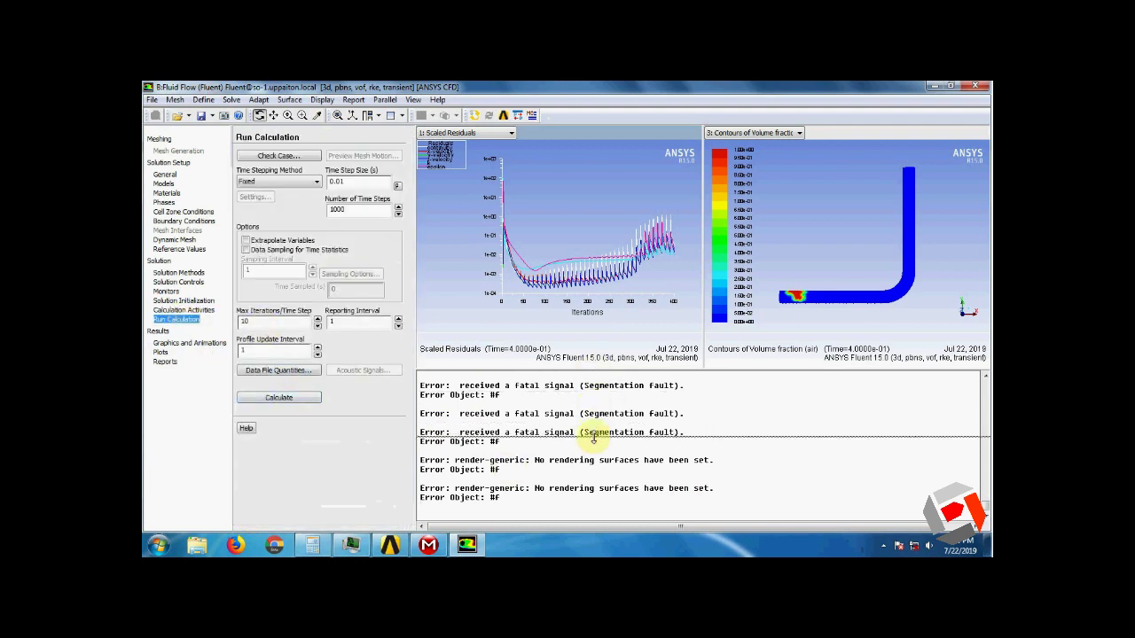
left_click(292, 398)
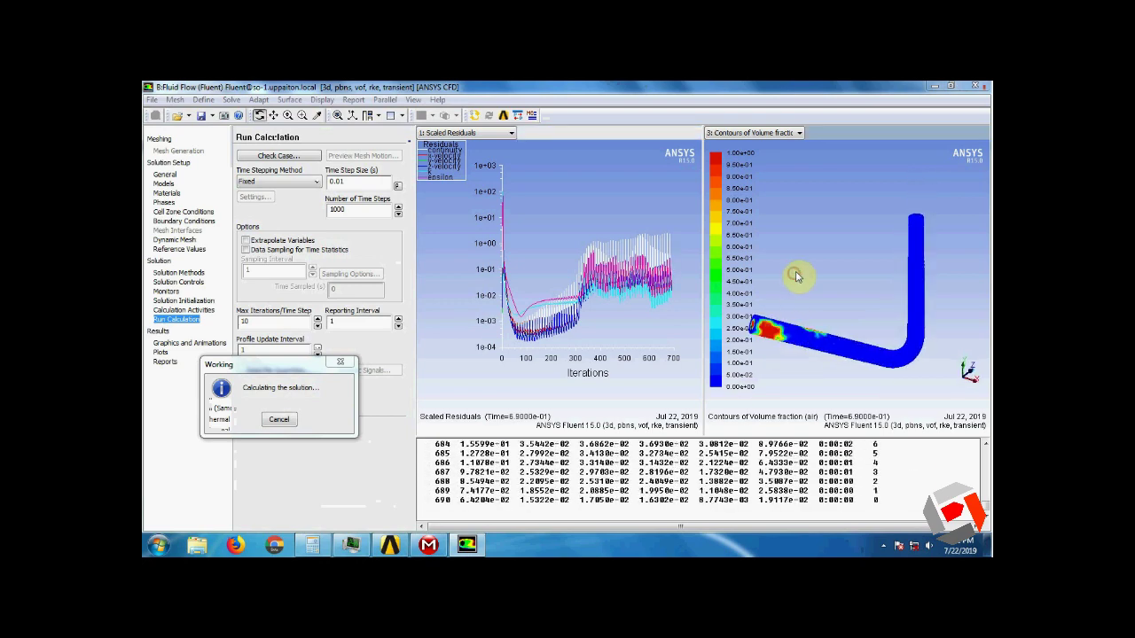
Rotate the pipe in the volume-fraction window to watch the air slugs travel through it
mouse_move(793, 274)
left_mouse_down()
mouse_move(861, 314)
mouse_move(893, 365)
left_mouse_up()
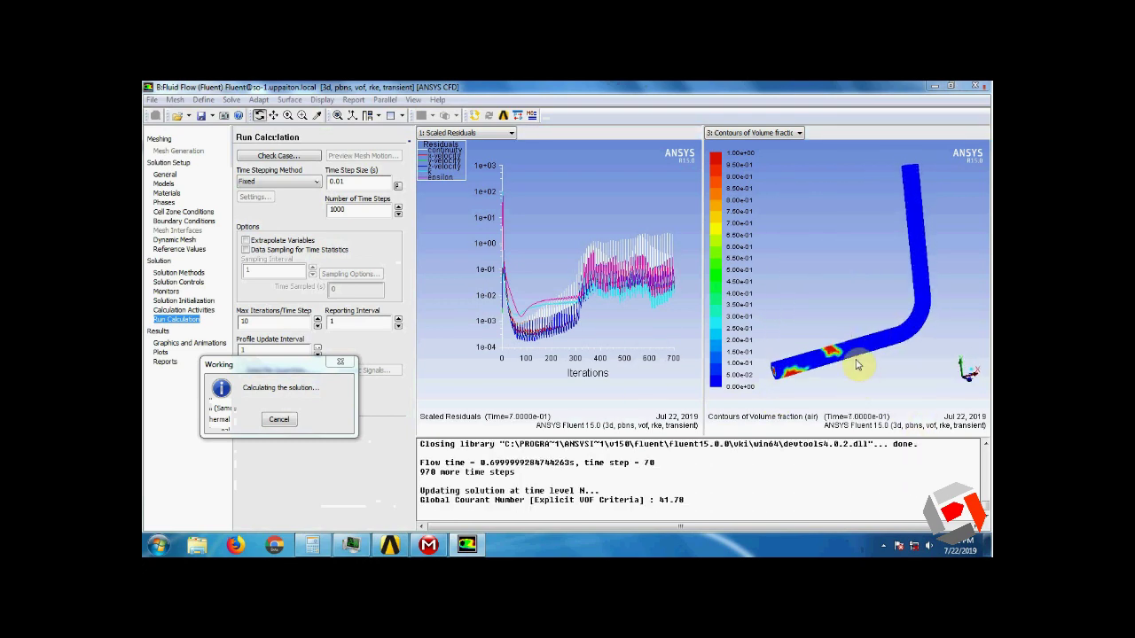
mouse_move(861, 373)
left_mouse_down()
mouse_move(908, 355)
mouse_move(780, 367)
left_mouse_up()
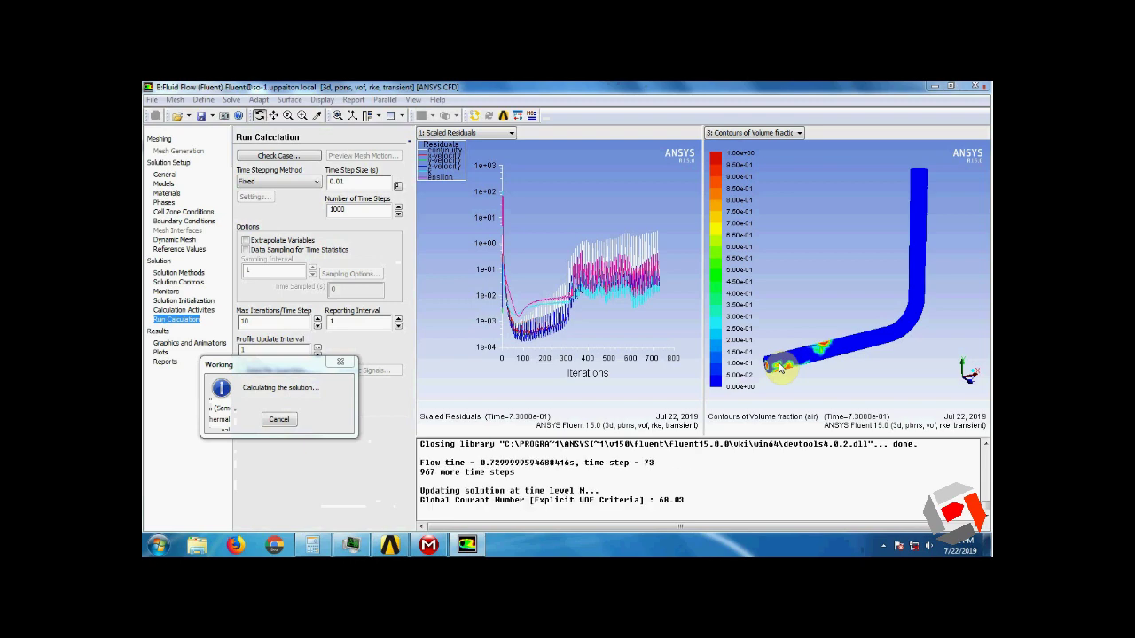
mouse_move(780, 368)
left_mouse_down()
mouse_move(821, 371)
mouse_move(769, 319)
mouse_move(770, 342)
left_mouse_up()
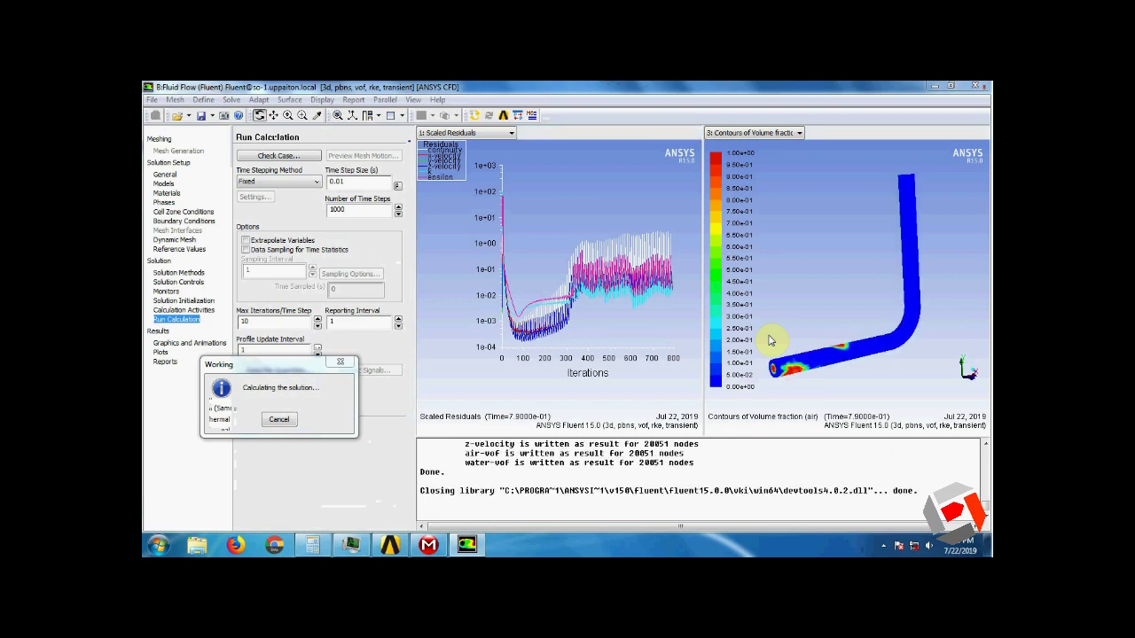
mouse_move(770, 340)
left_mouse_down()
mouse_move(927, 245)
mouse_move(904, 293)
mouse_move(957, 287)
left_mouse_up()
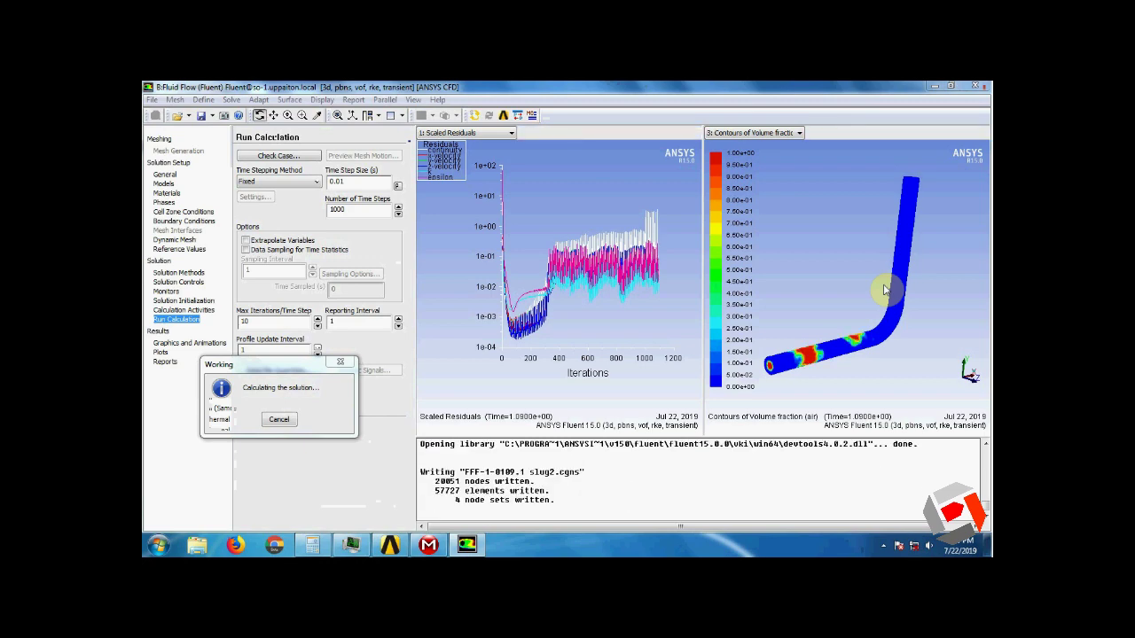
Briefly show the water volume-fraction contour in the left window, then return to scaled residuals
left_click(511, 132)
left_click(461, 156)
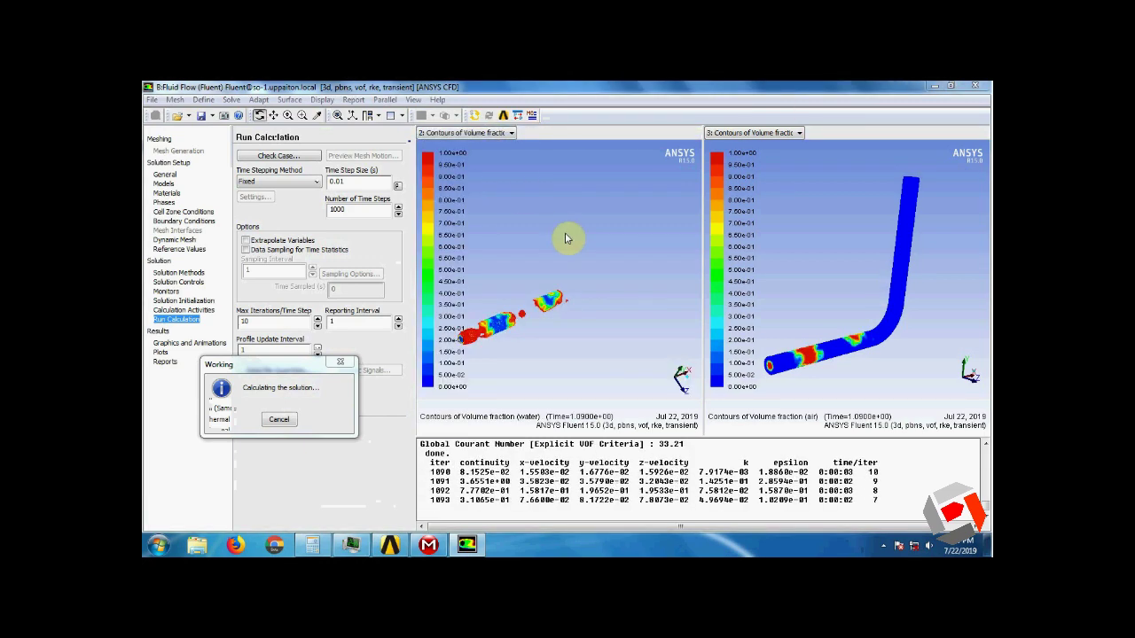
left_click(509, 133)
left_click(490, 146)
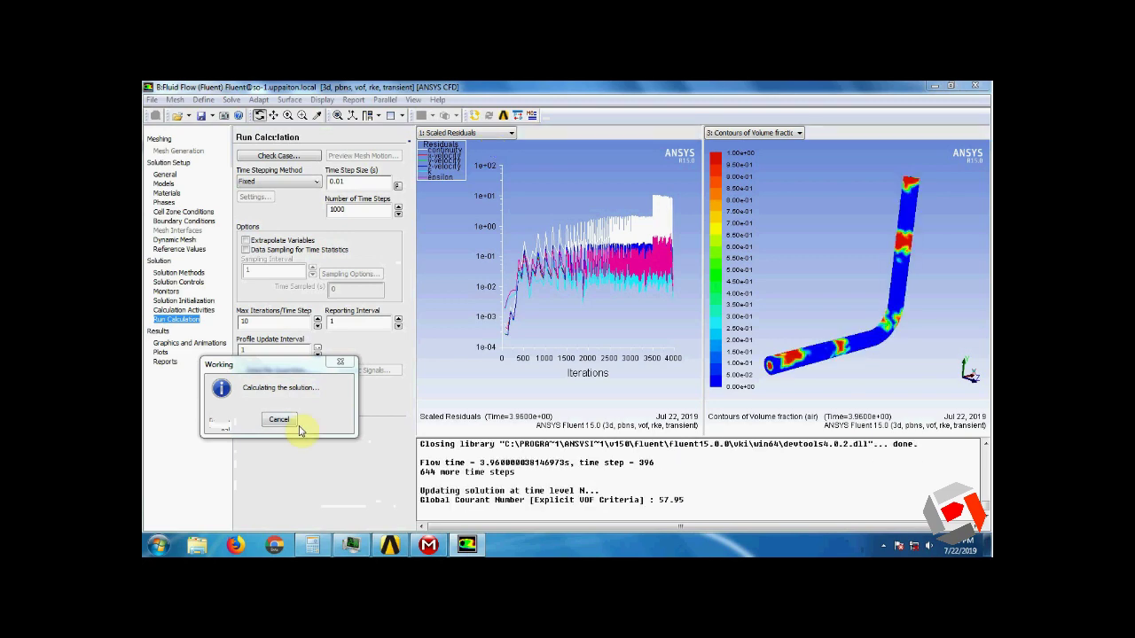
Stop the calculation at time step 397 and start solution animation playback
left_click(279, 420)
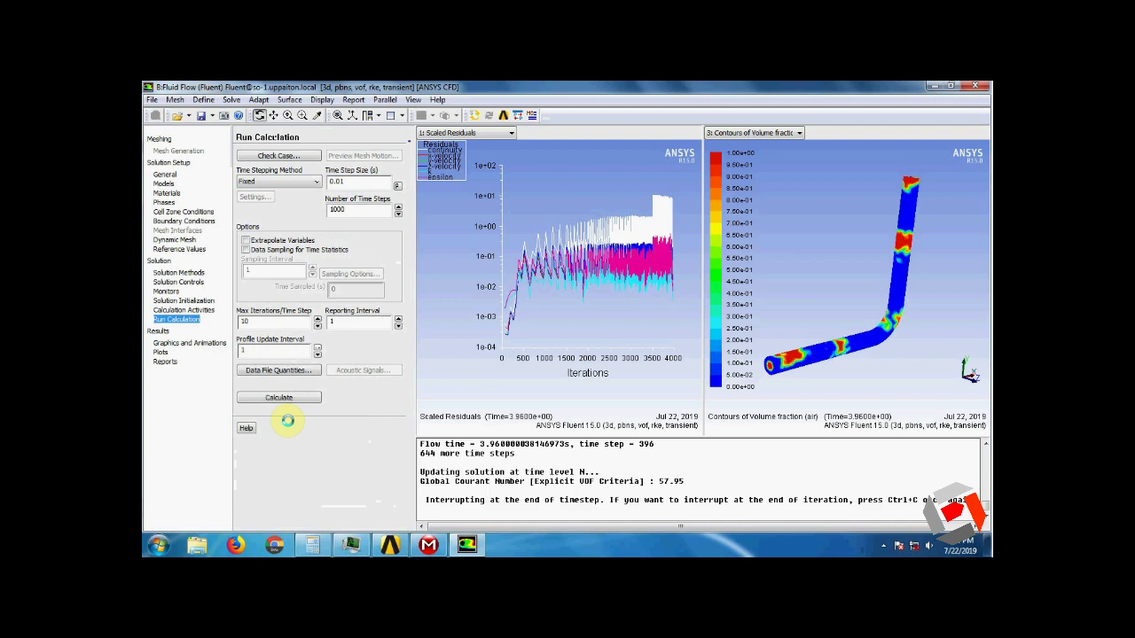
left_click(283, 424)
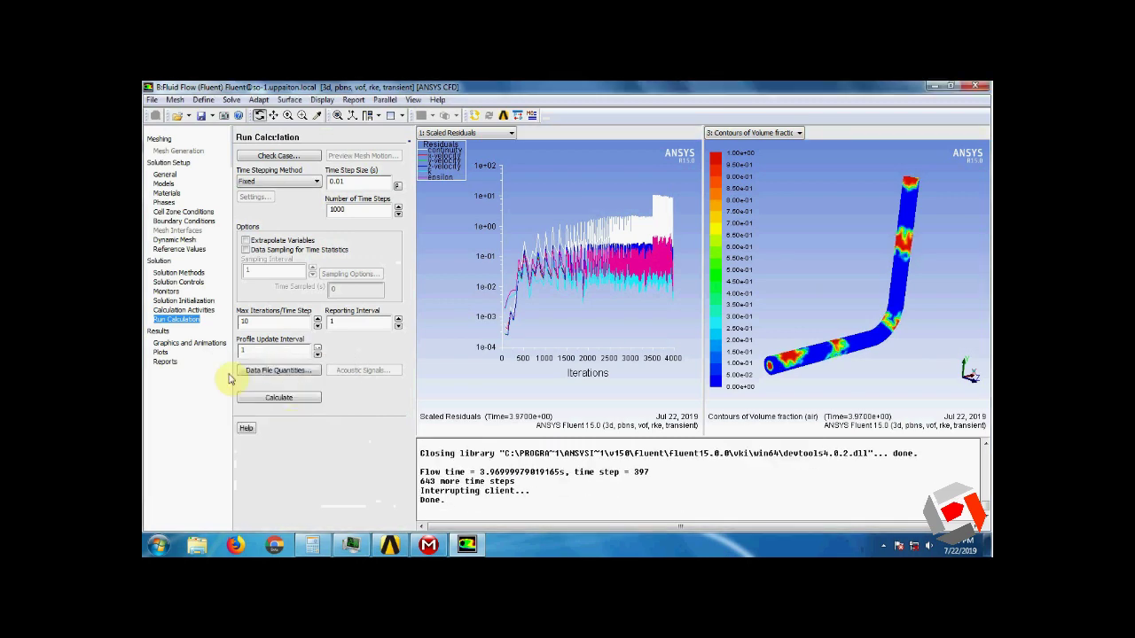
left_click(189, 342)
left_click(266, 282)
left_click(251, 334)
left_click(273, 350)
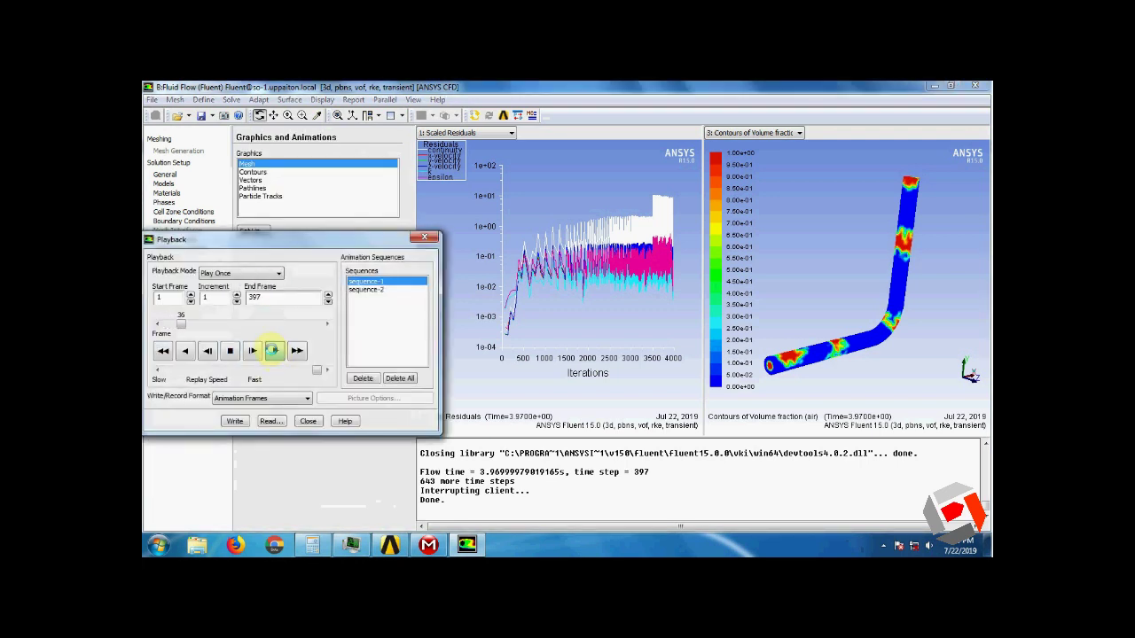
Rewind to the first frame and play the sequence-2 air volume-fraction animation
left_click(230, 350)
left_click_drag(181, 324, 162, 324)
left_click(366, 289)
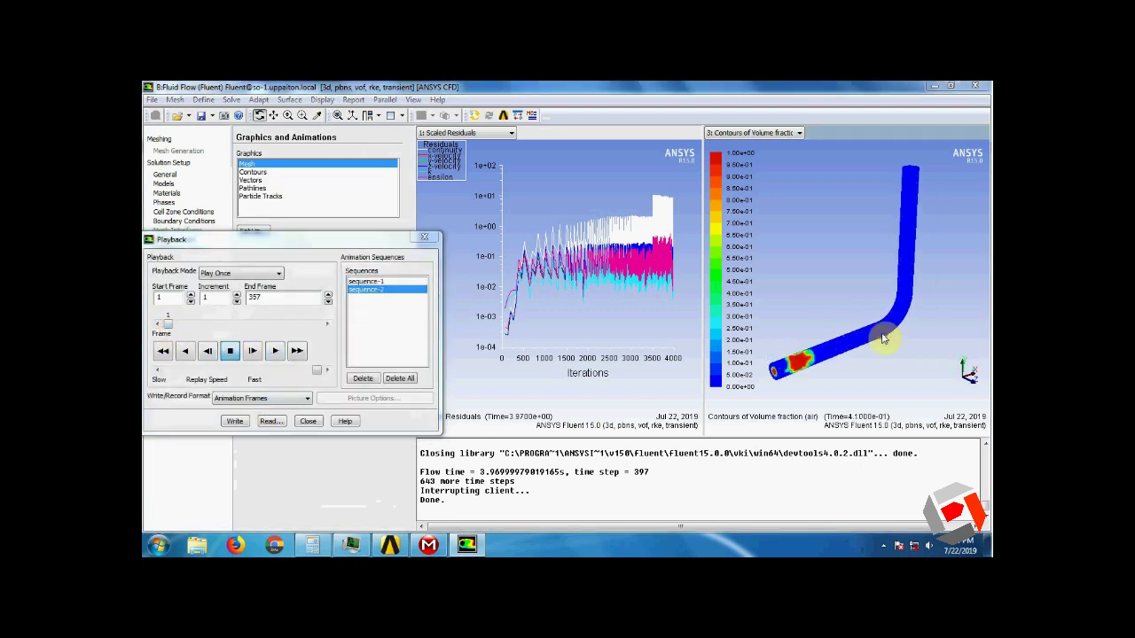
left_click(275, 351)
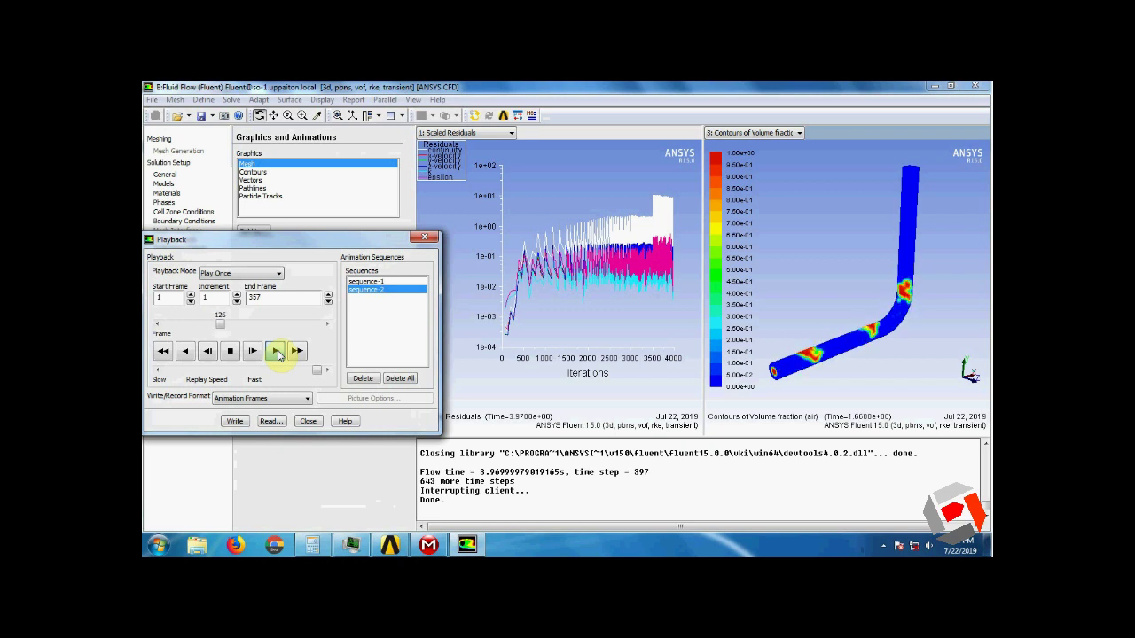
Pause playback at frame 153 and write sequence-2 out in MPEG format
left_click(230, 351)
left_click(261, 398)
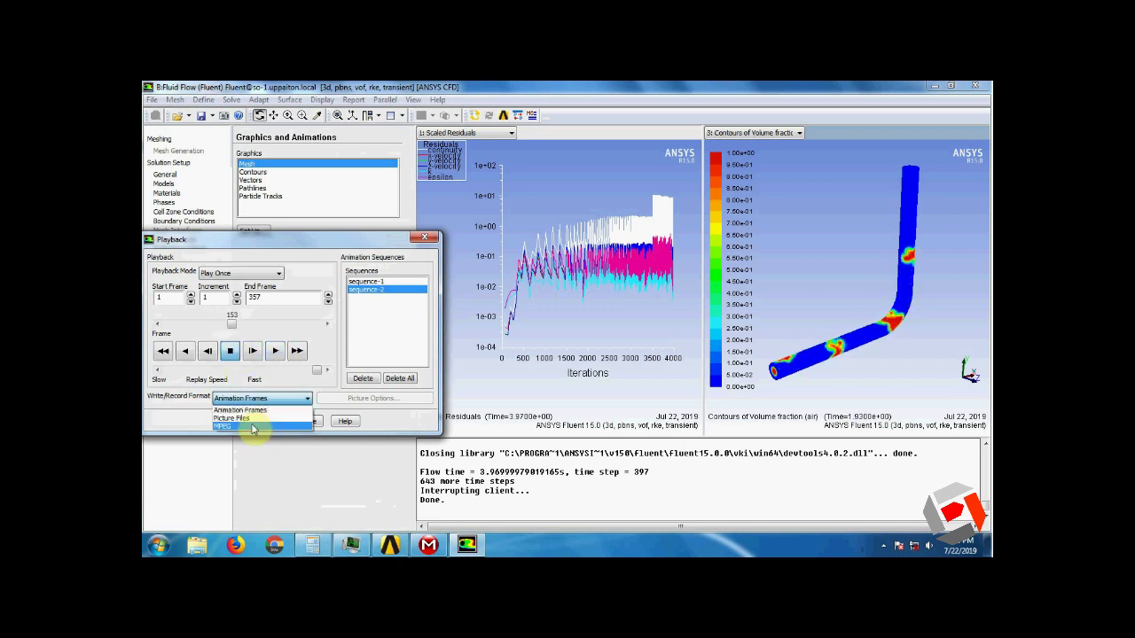
left_click(254, 427)
left_click(237, 422)
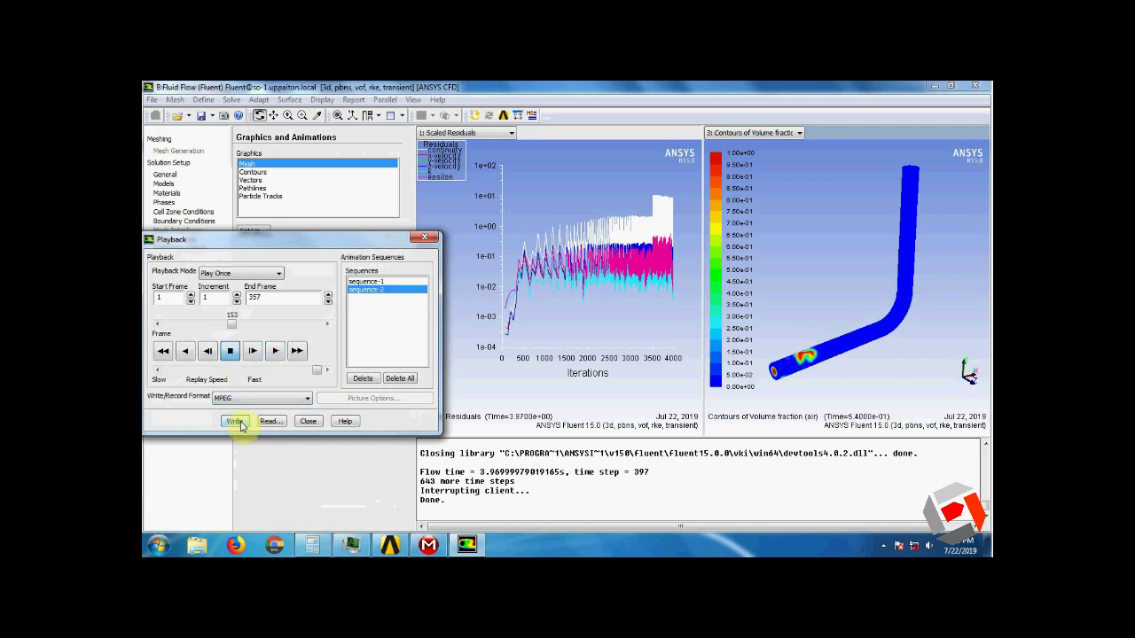